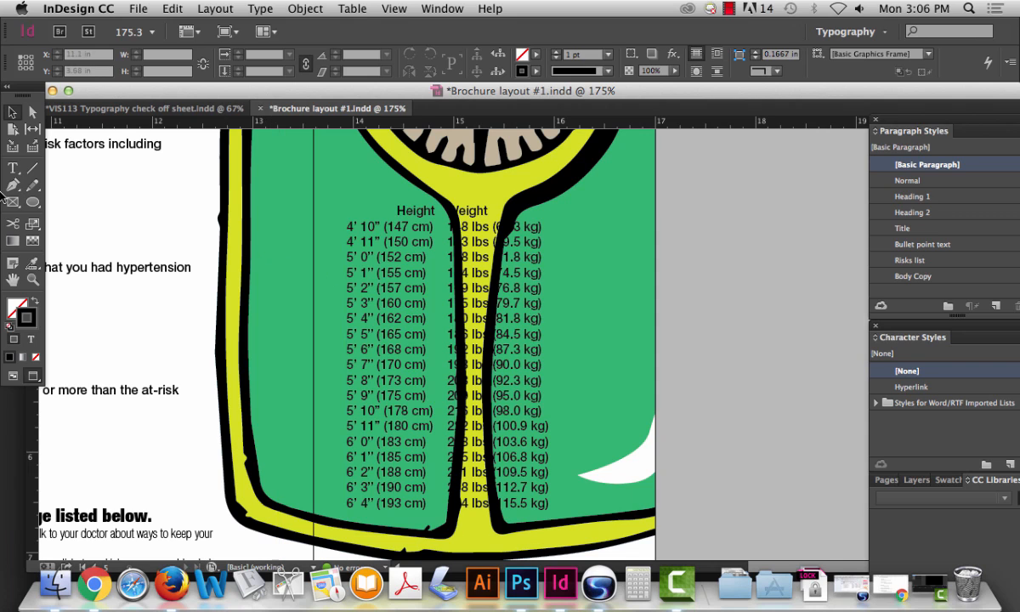
{"action": "left_click", "coordinate": [13, 170]}
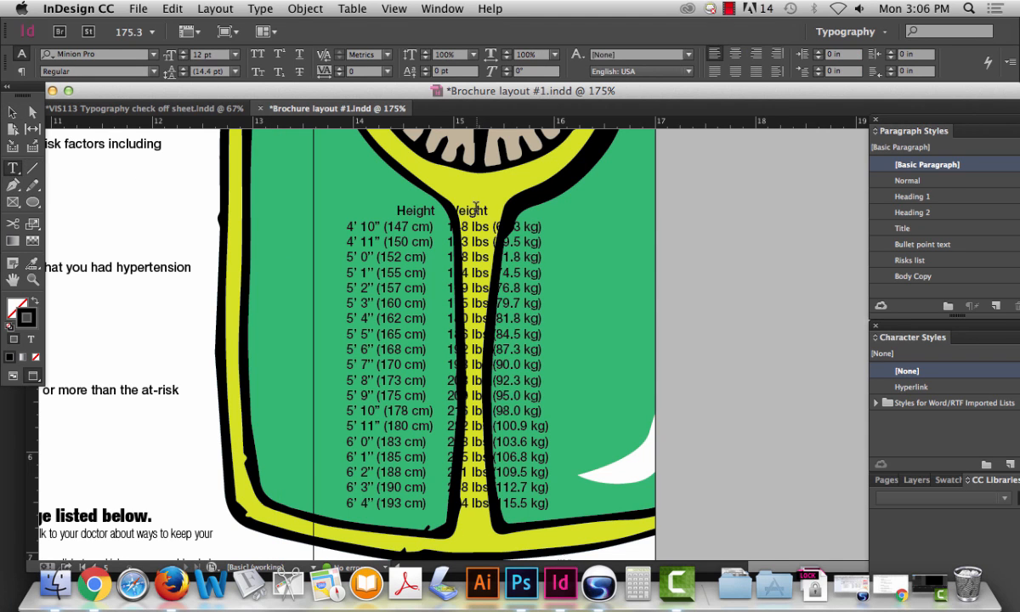
{"action": "left_click_drag", "start_coordinate": [372, 204], "coordinate": [581, 502]}
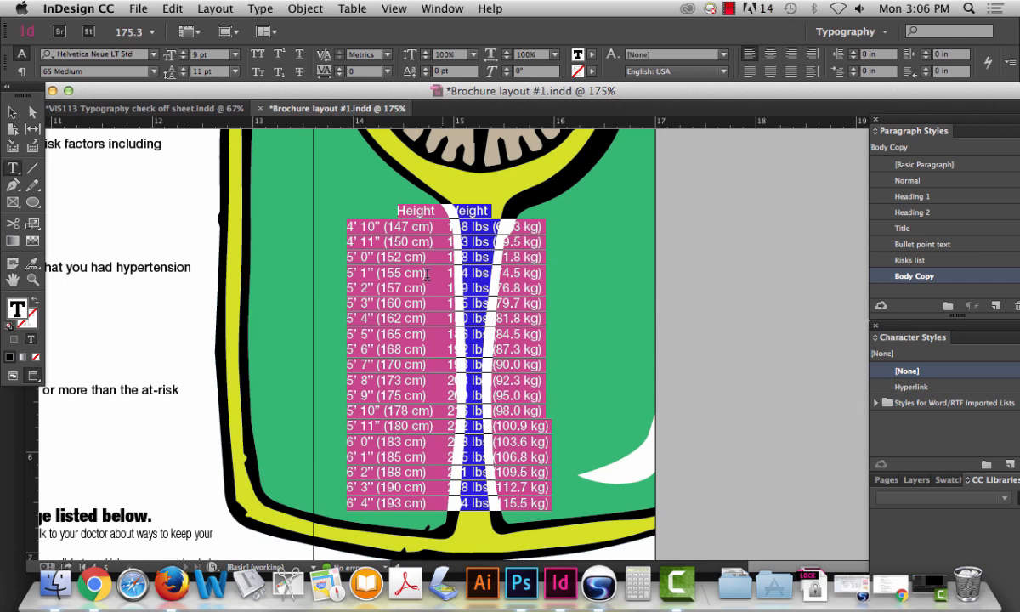
{"action": "left_click", "coordinate": [400, 258]}
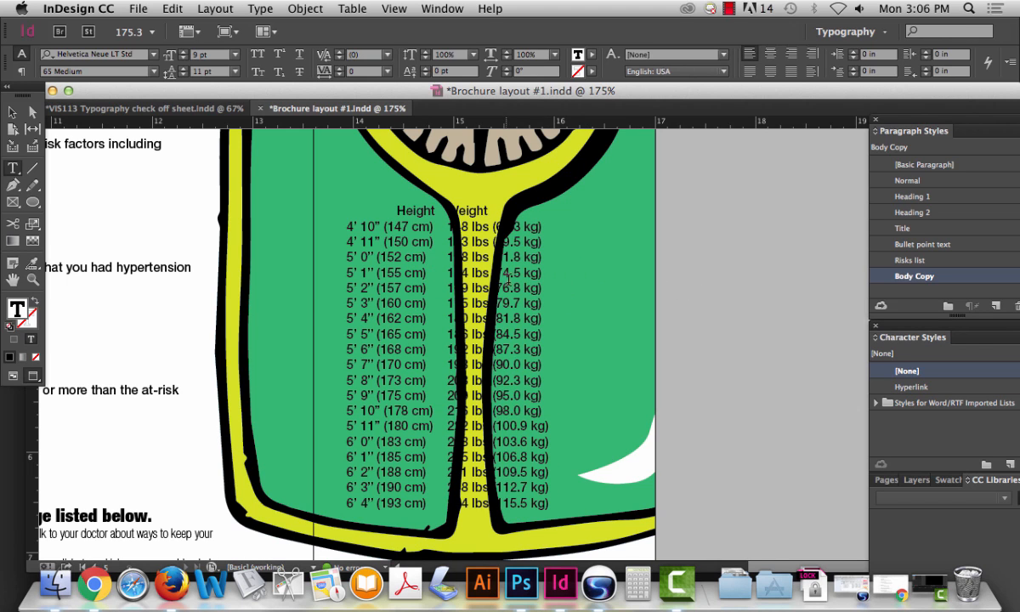
{"action": "left_click", "coordinate": [32, 279]}
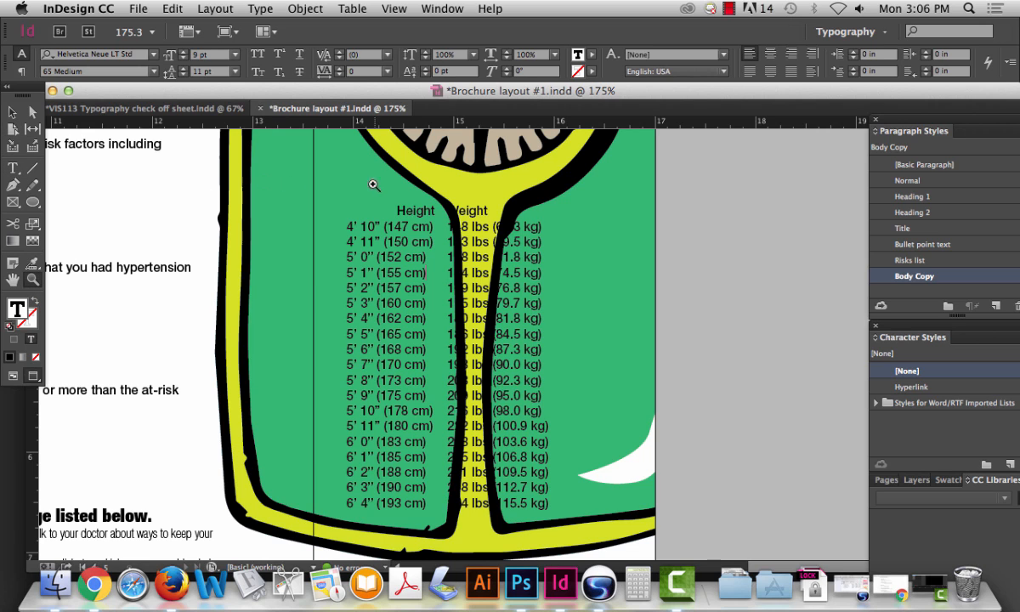
Step: Set the opacity of the scale illustration's frame behind the height and weight list to 25%
{"action": "left_click", "coordinate": [11, 112]}
{"action": "left_click", "coordinate": [634, 171]}
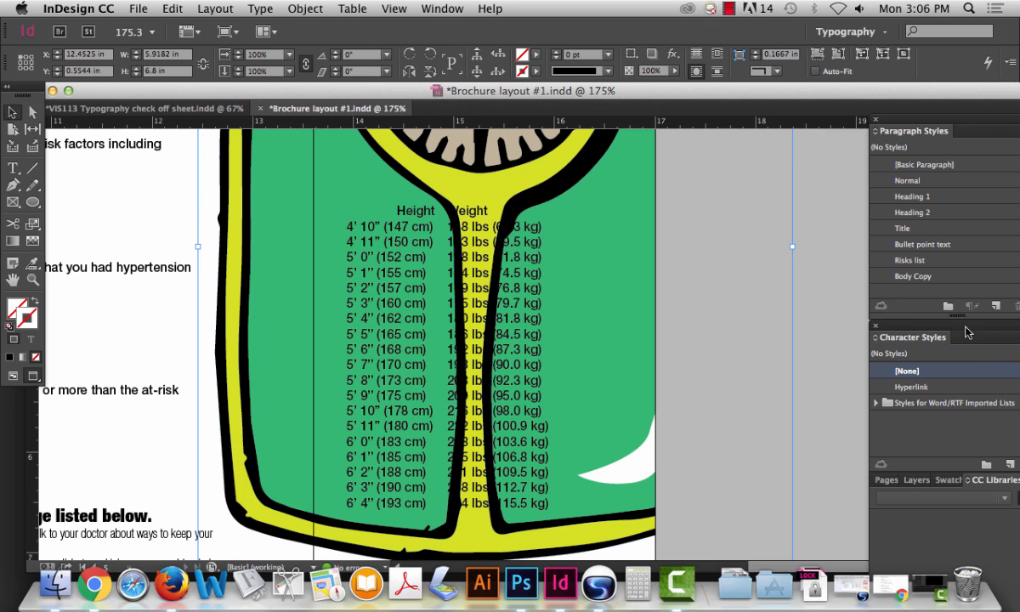
{"action": "left_click", "coordinate": [675, 54]}
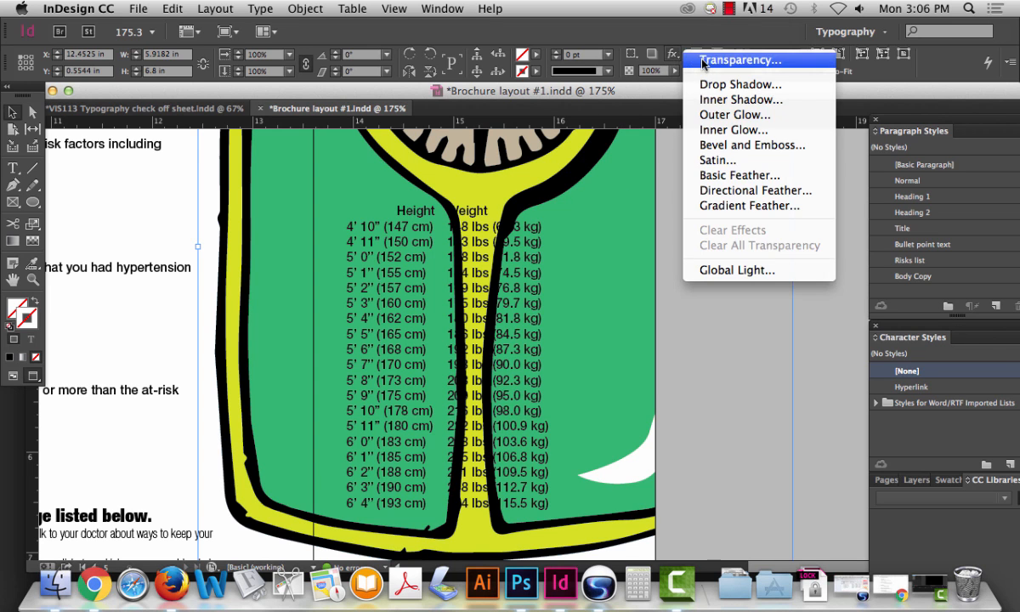
{"action": "left_click", "coordinate": [706, 60]}
{"action": "left_click", "coordinate": [834, 130]}
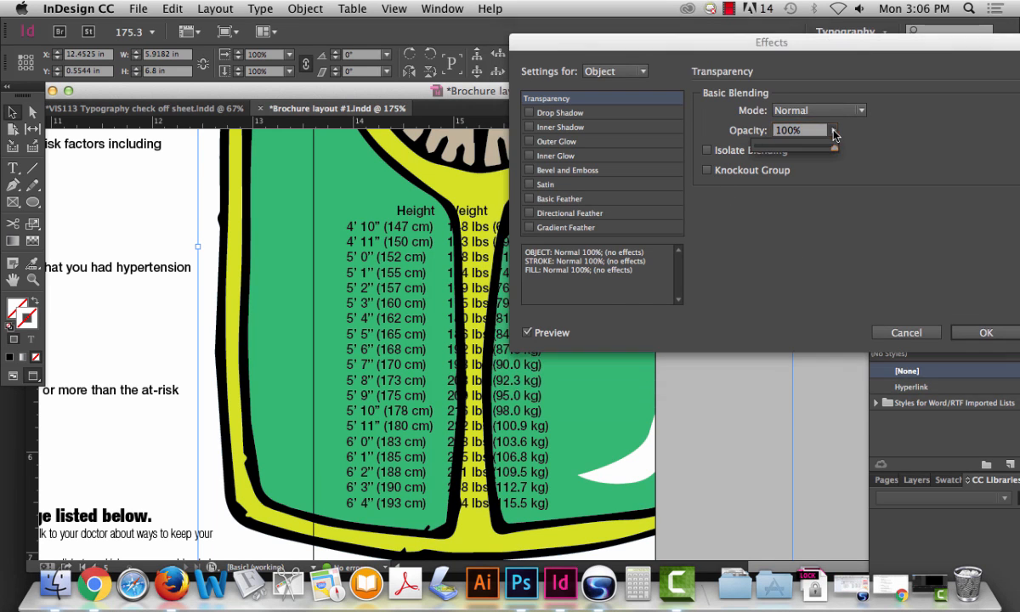
{"action": "left_click_drag", "start_coordinate": [828, 150], "coordinate": [772, 154]}
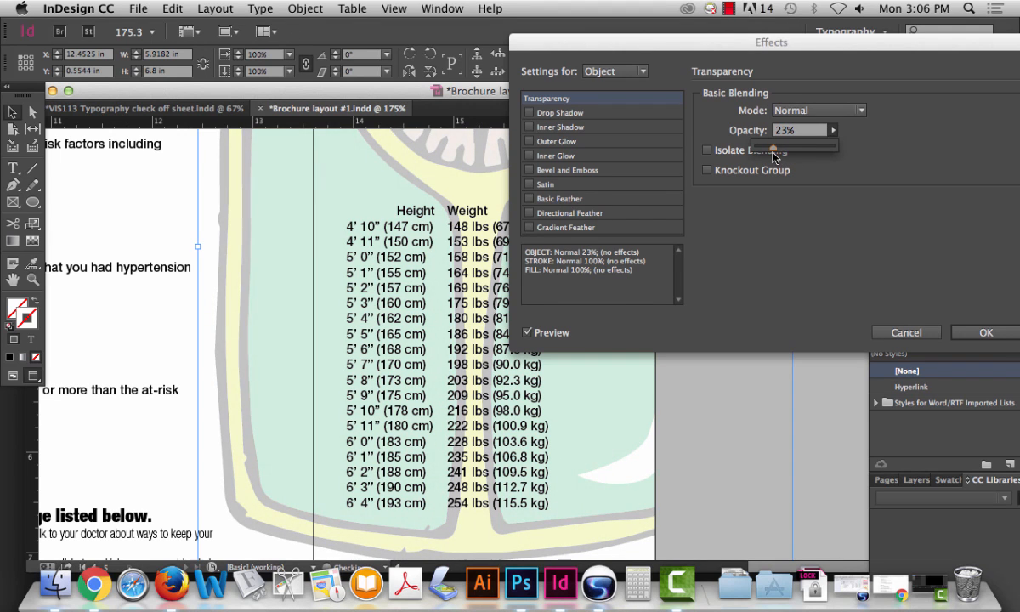
{"action": "left_click", "coordinate": [1008, 333]}
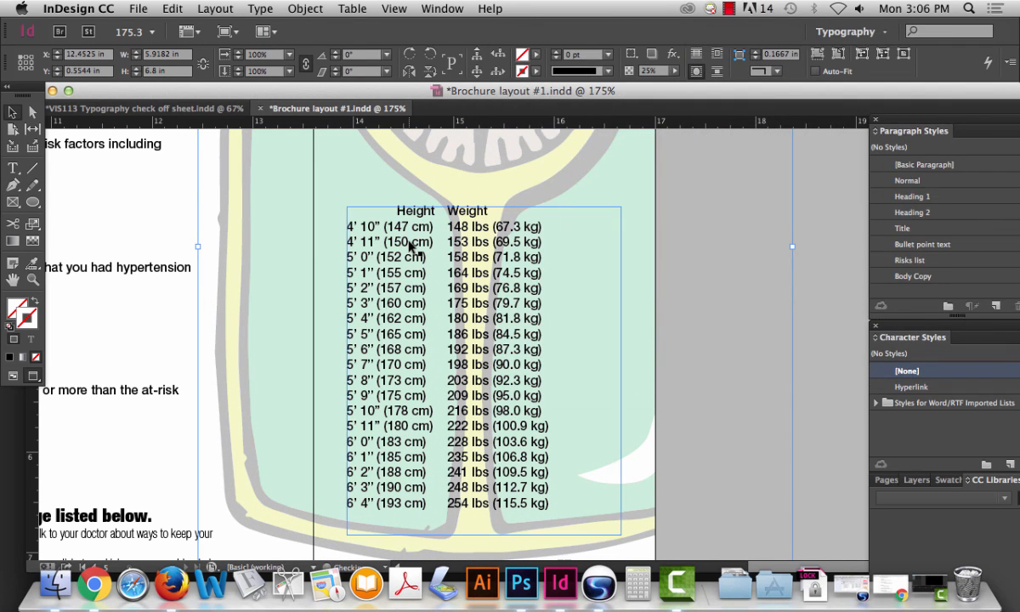
Step: Delete the leading tab before the Height heading so it starts at the list's left edge
{"action": "left_click", "coordinate": [12, 168]}
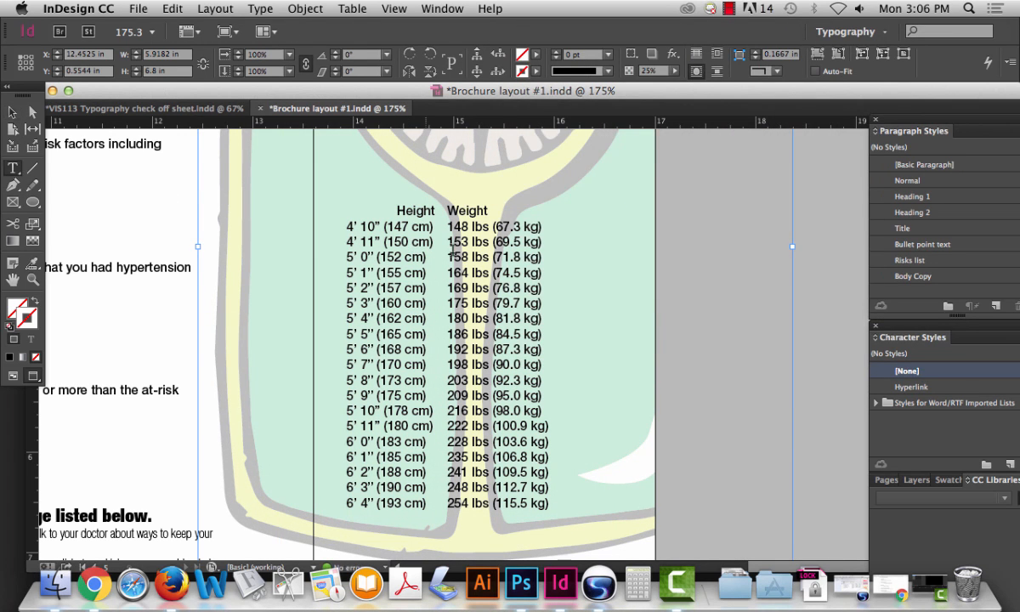
{"action": "left_click", "coordinate": [430, 240]}
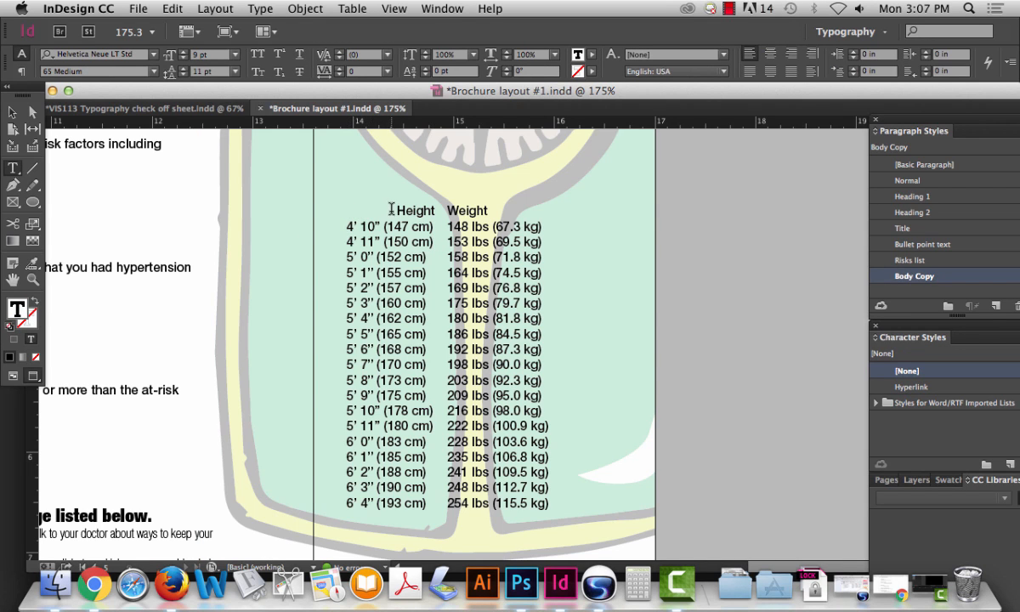
{"action": "left_click_drag", "start_coordinate": [396, 209], "coordinate": [347, 209]}
{"action": "key", "text": "BackSpace"}
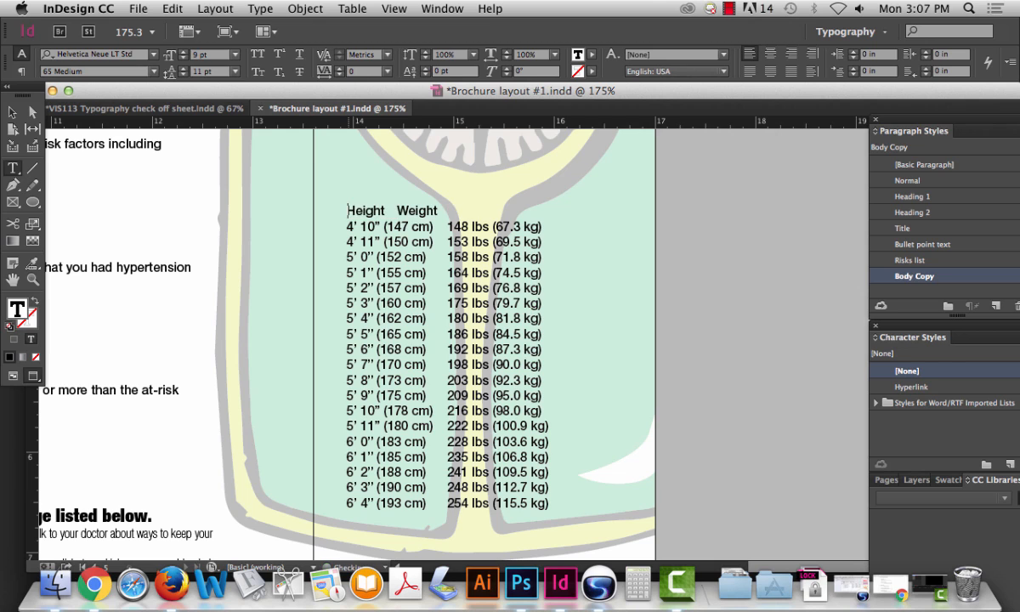
Step: Add a left-aligned tab stop at about 1.71 in to all lines of the height and weight list
{"action": "left_click_drag", "start_coordinate": [347, 209], "coordinate": [553, 506]}
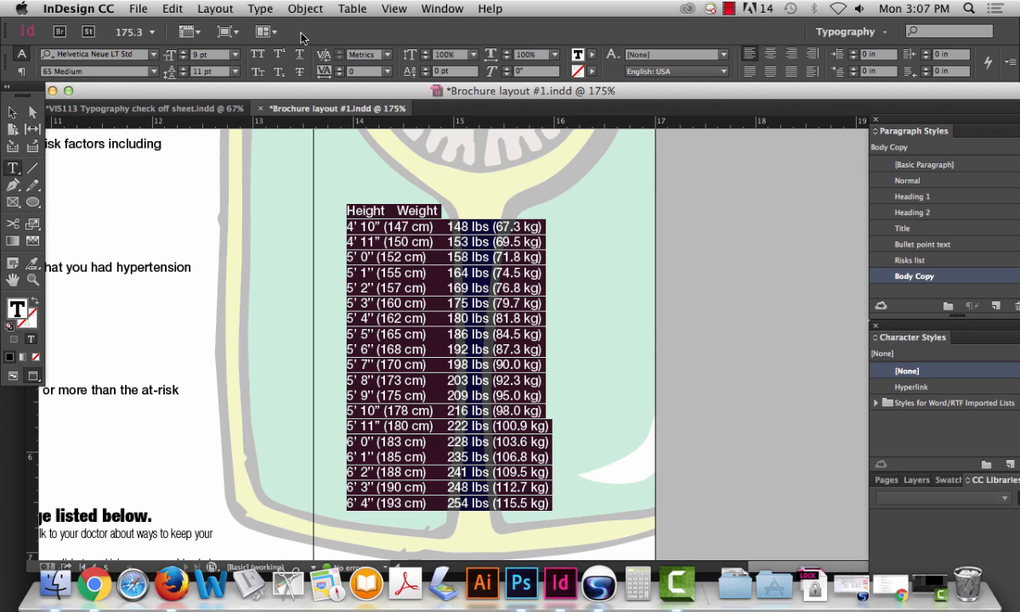
{"action": "left_click", "coordinate": [259, 10]}
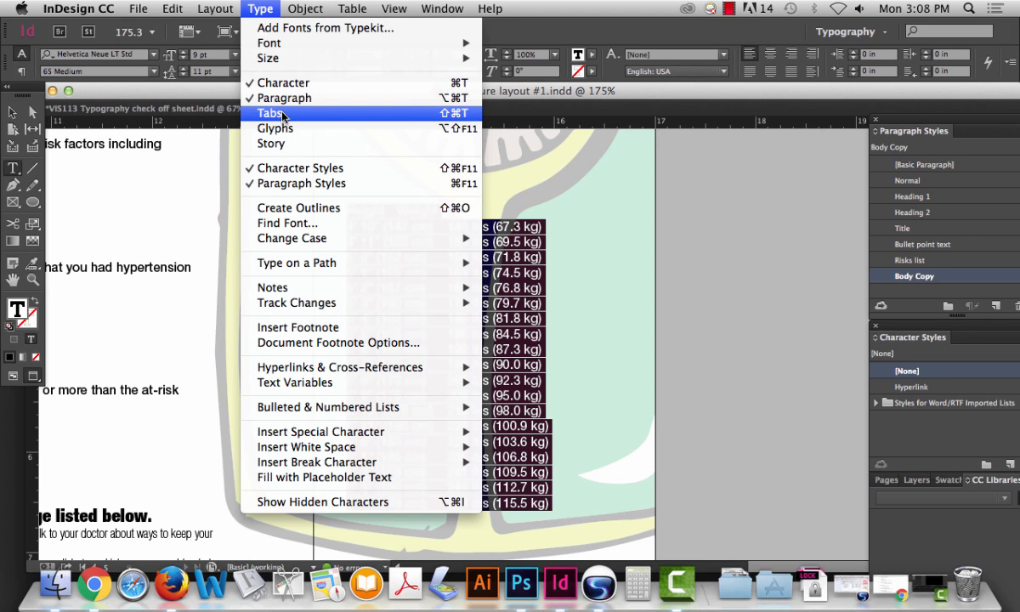
{"action": "left_click", "coordinate": [335, 116]}
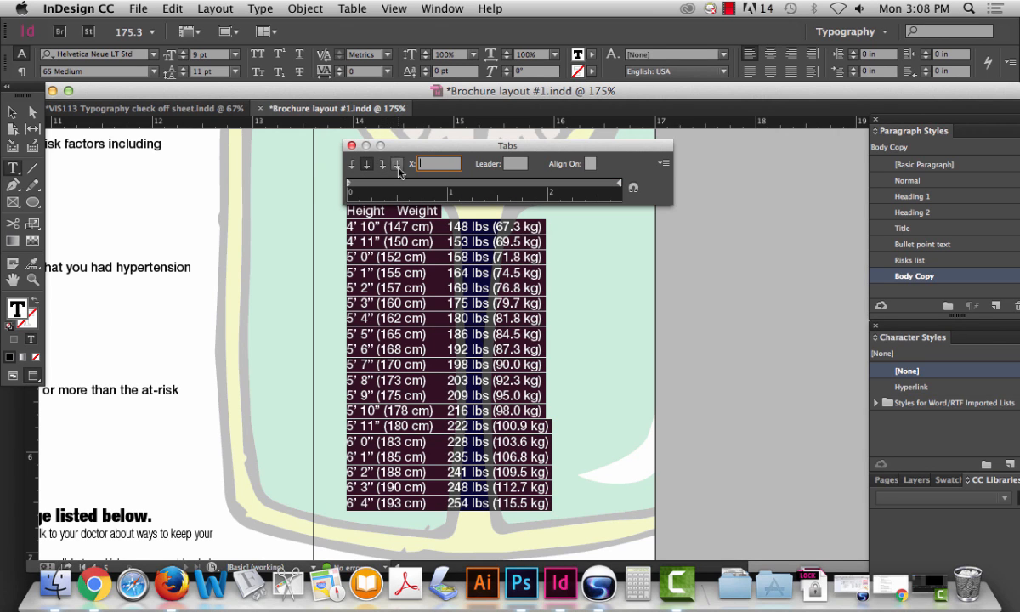
{"action": "left_click", "coordinate": [354, 165]}
{"action": "left_click", "coordinate": [503, 185]}
{"action": "left_click_drag", "start_coordinate": [501, 183], "coordinate": [520, 187]}
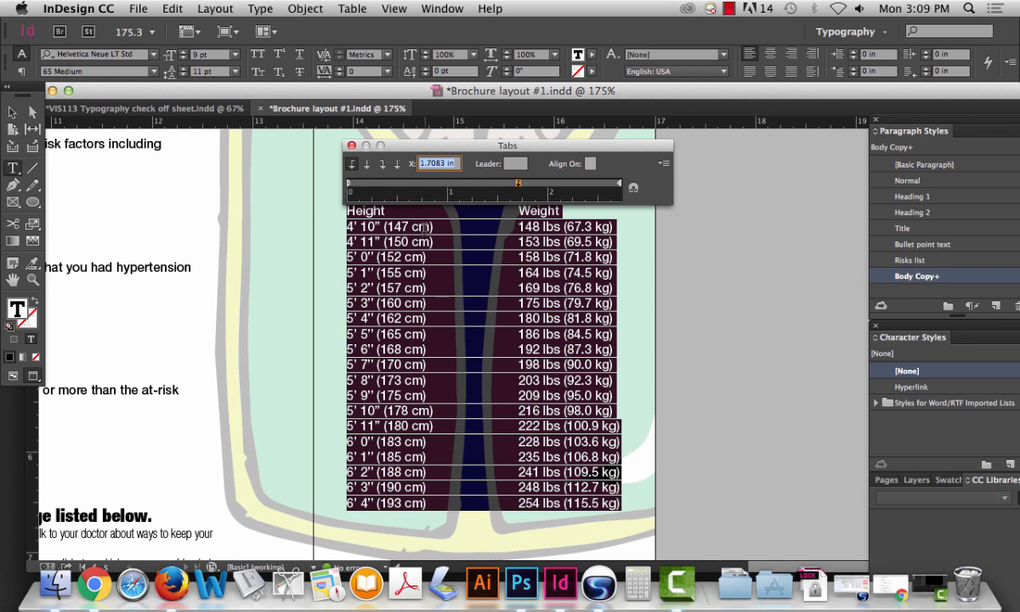
Step: Shift the list's tab stop to about 1.72 in and close the tab settings
{"action": "left_click", "coordinate": [518, 184]}
{"action": "left_click_drag", "start_coordinate": [519, 184], "coordinate": [523, 185]}
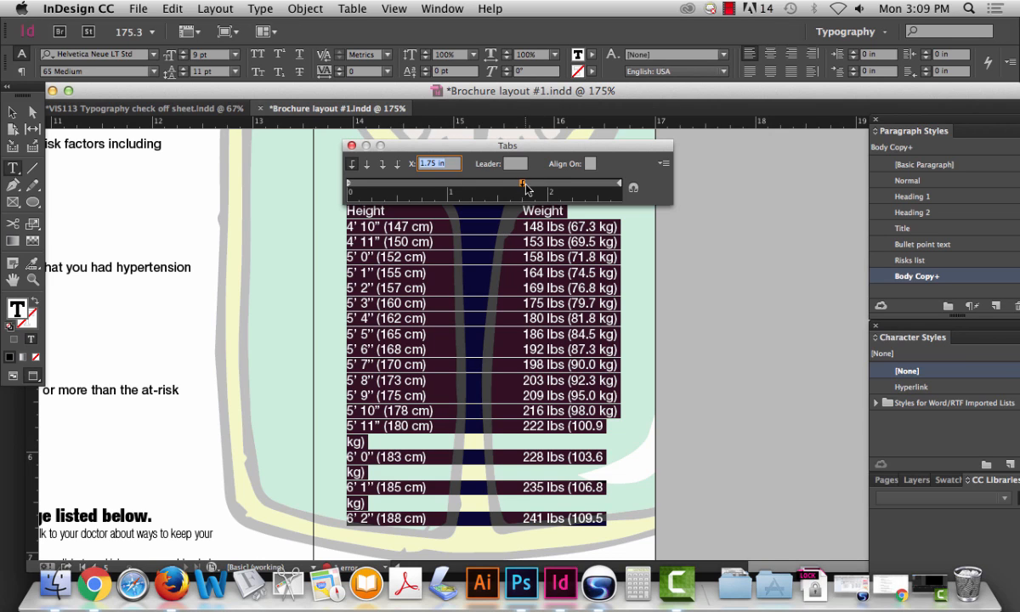
{"action": "left_click_drag", "start_coordinate": [524, 187], "coordinate": [520, 189]}
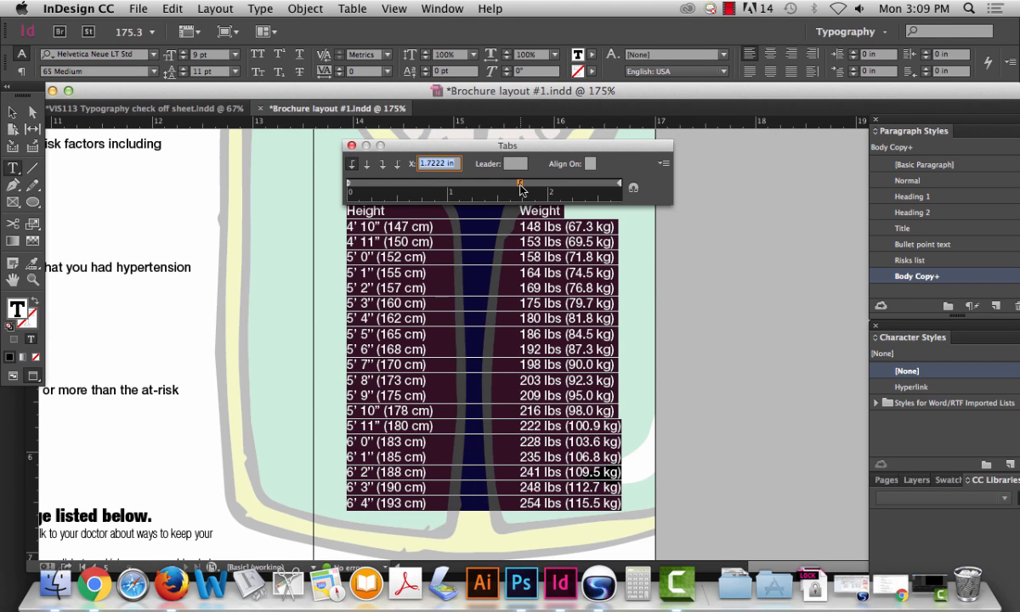
{"action": "left_click", "coordinate": [351, 147]}
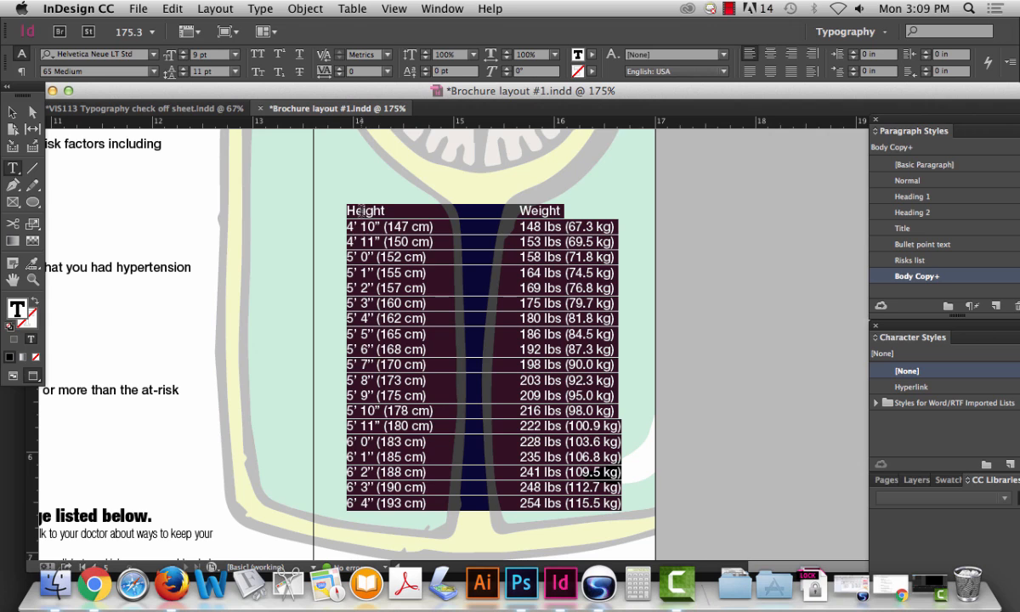
{"action": "left_click_drag", "start_coordinate": [361, 211], "coordinate": [527, 211]}
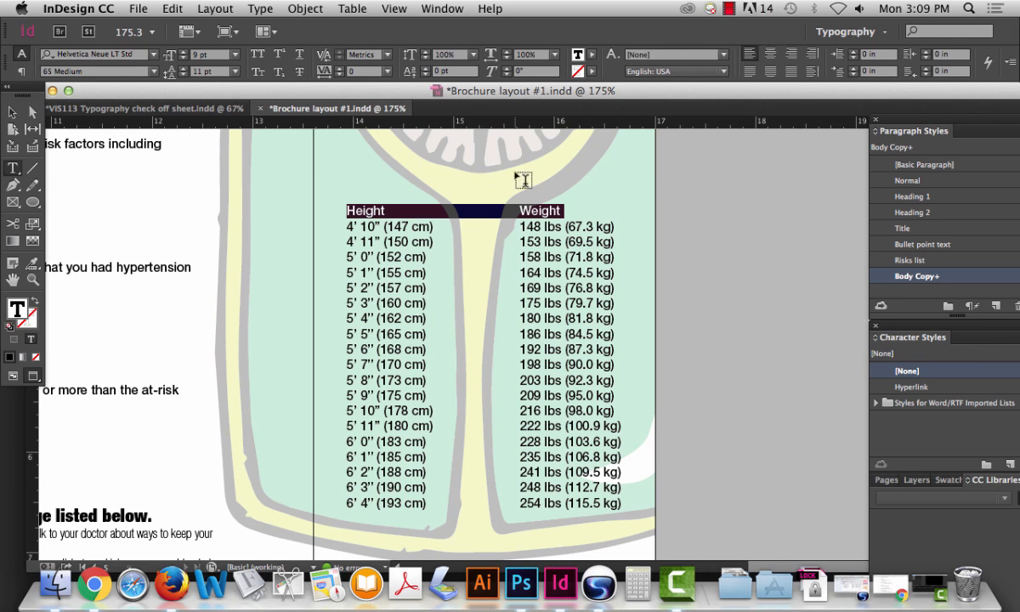
{"action": "key", "text": "Escape"}
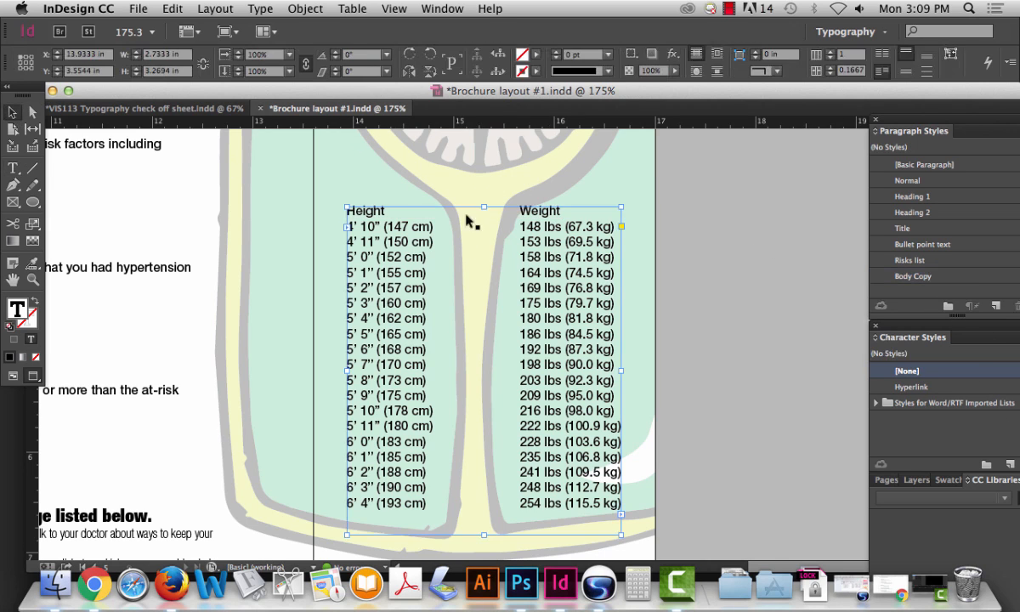
{"action": "left_click", "coordinate": [796, 234]}
{"action": "left_click", "coordinate": [746, 230]}
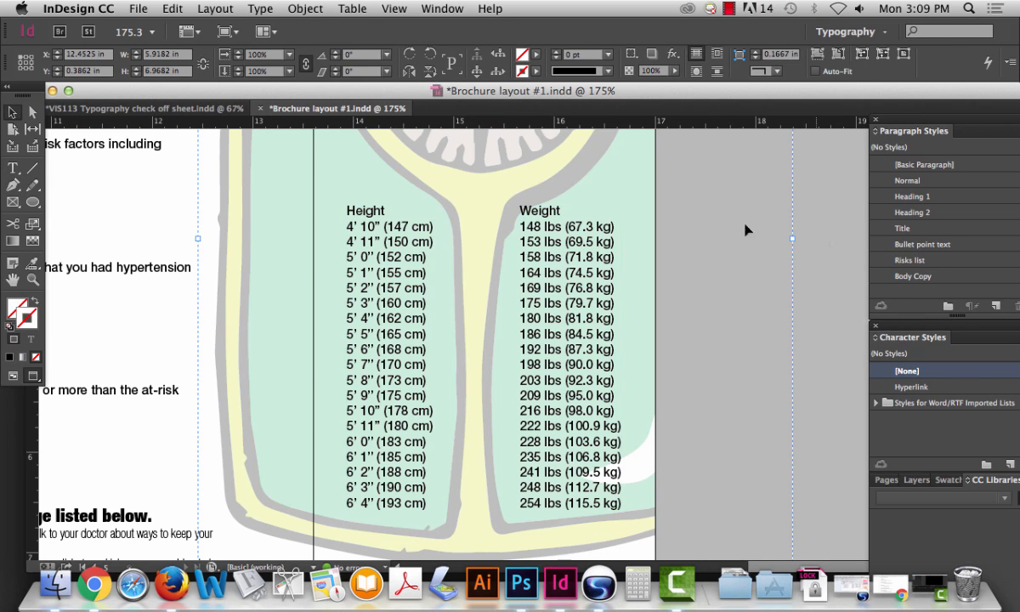
{"action": "left_click", "coordinate": [605, 194]}
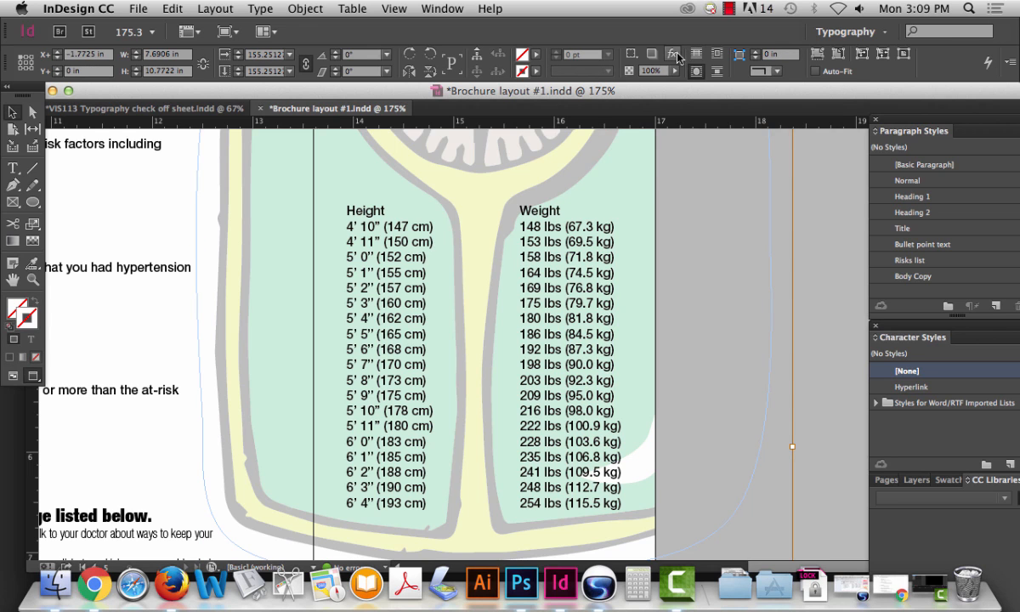
{"action": "left_click", "coordinate": [673, 55]}
{"action": "left_click", "coordinate": [698, 61]}
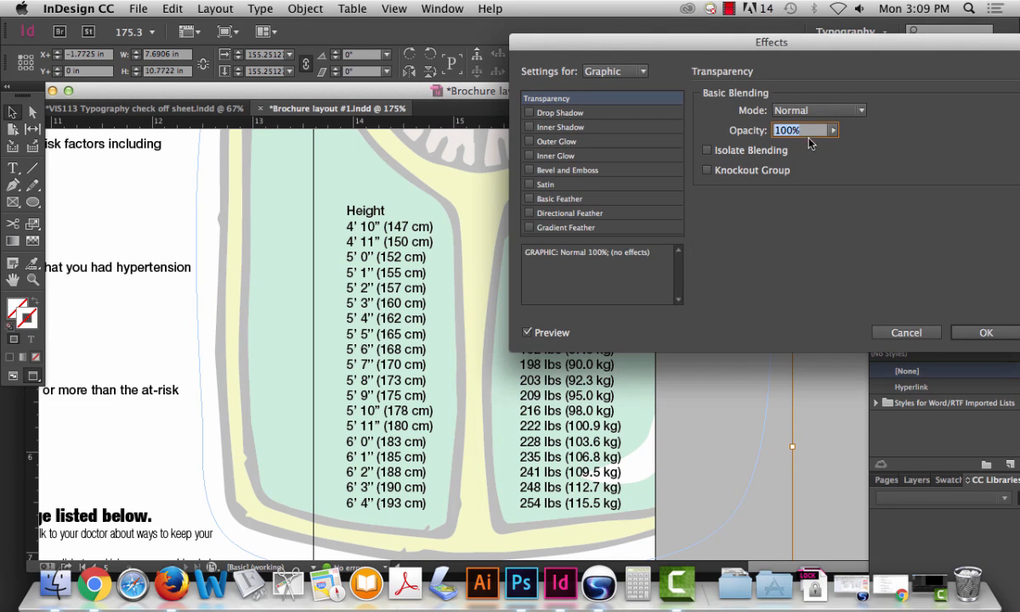
{"action": "left_click", "coordinate": [909, 333]}
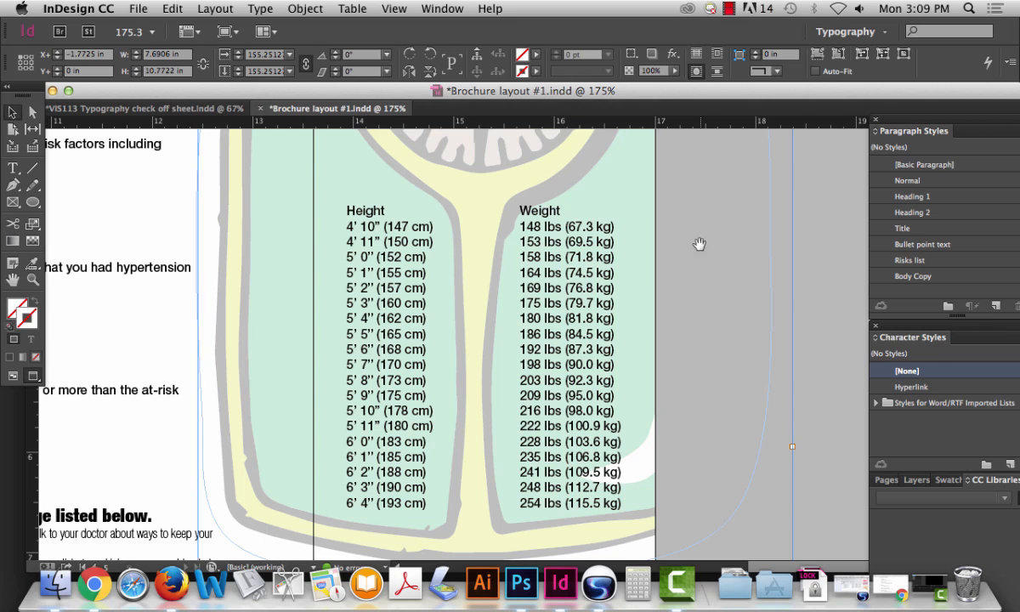
{"action": "left_click", "coordinate": [722, 260]}
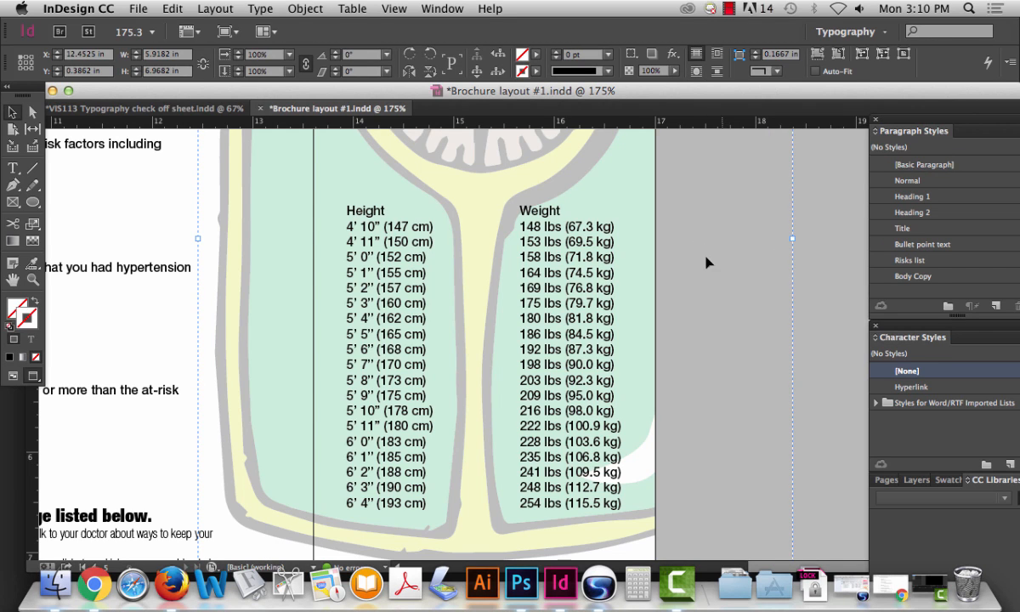
Step: Set the opacity of the scale illustration's frame to 32%
{"action": "left_click", "coordinate": [639, 245]}
{"action": "left_click", "coordinate": [673, 54]}
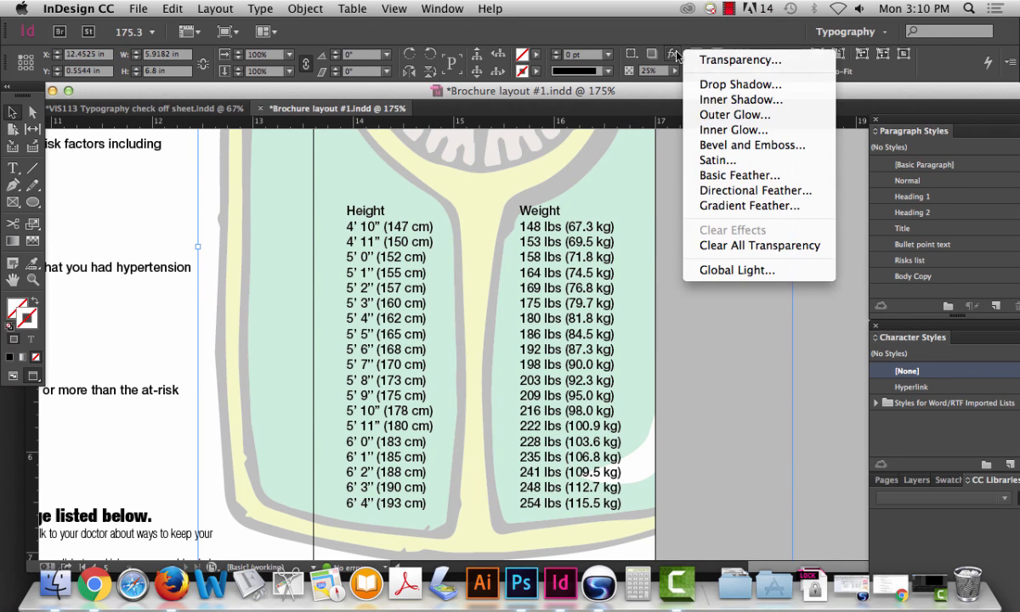
{"action": "left_click", "coordinate": [674, 72]}
{"action": "left_click_drag", "start_coordinate": [620, 88], "coordinate": [699, 90]}
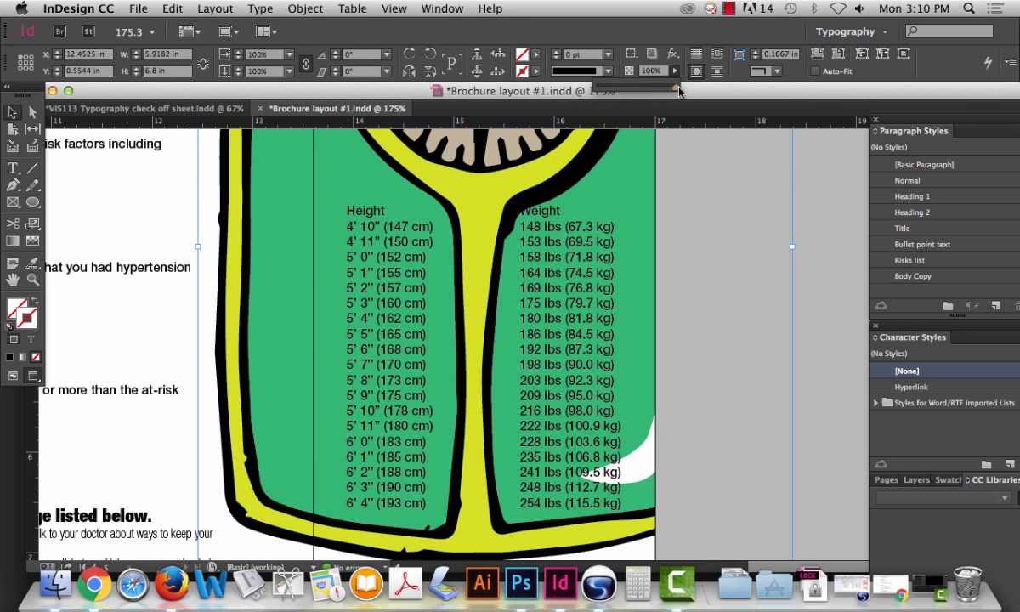
{"action": "left_click", "coordinate": [634, 85]}
{"action": "left_click_drag", "start_coordinate": [632, 86], "coordinate": [621, 88]}
Step: Try to indent the Height heading with a leading tab, and undo the insertion
{"action": "left_click", "coordinate": [13, 168]}
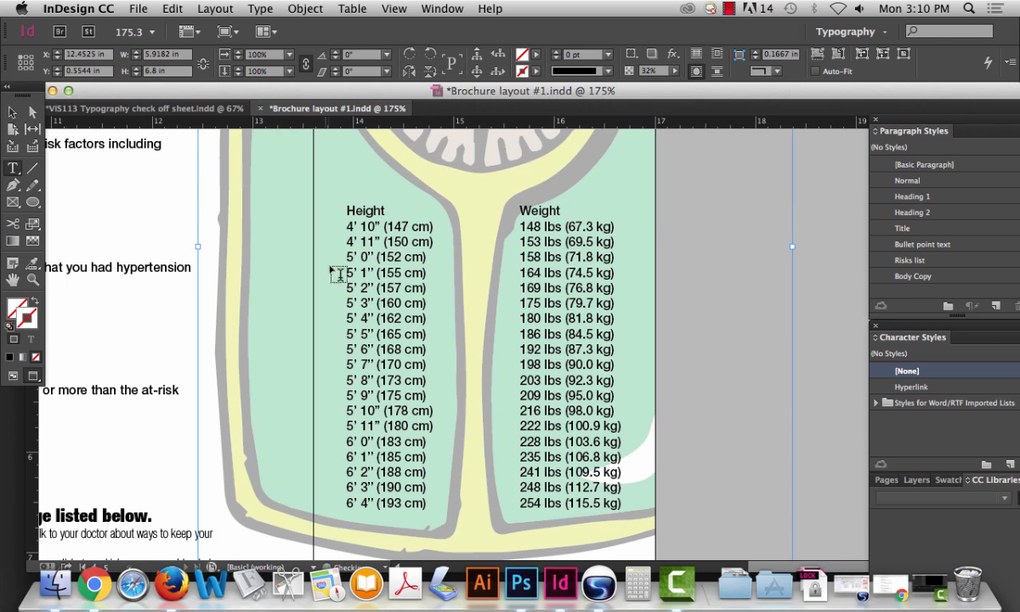
{"action": "left_click", "coordinate": [366, 210]}
{"action": "triple_click", "coordinate": [367, 211]}
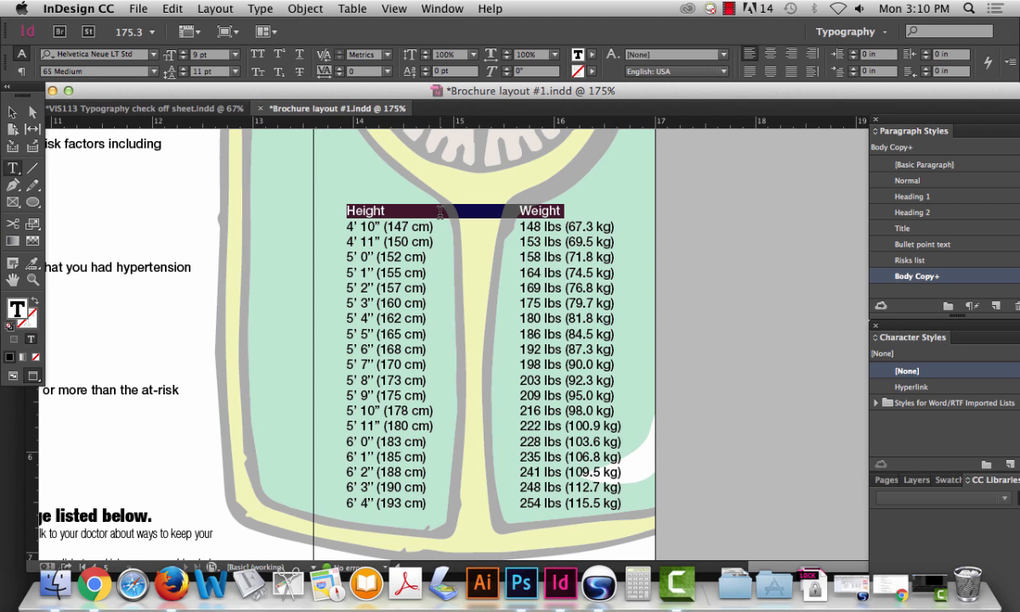
{"action": "left_click", "coordinate": [348, 211]}
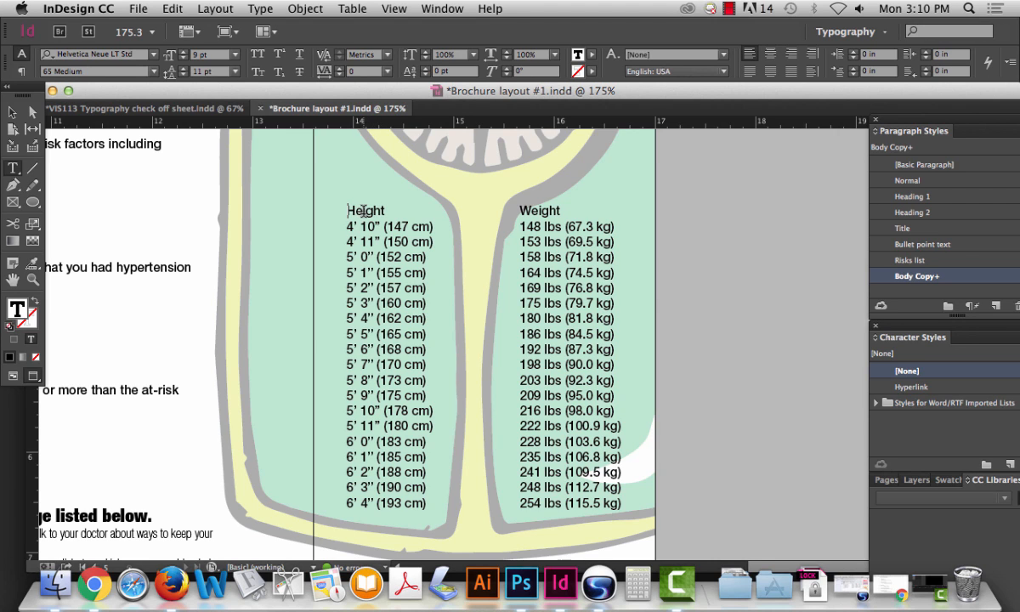
{"action": "key", "text": "Tab"}
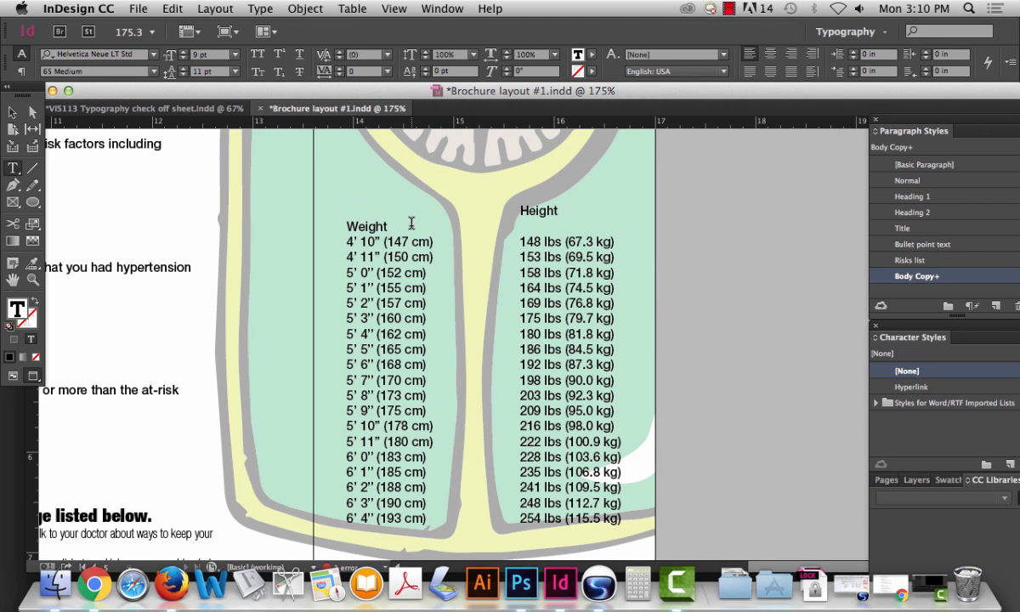
{"action": "key", "text": "super+z"}
Step: Remove the existing left-aligned tab stop from the Height and Weight heading line only
{"action": "double_click", "coordinate": [380, 210]}
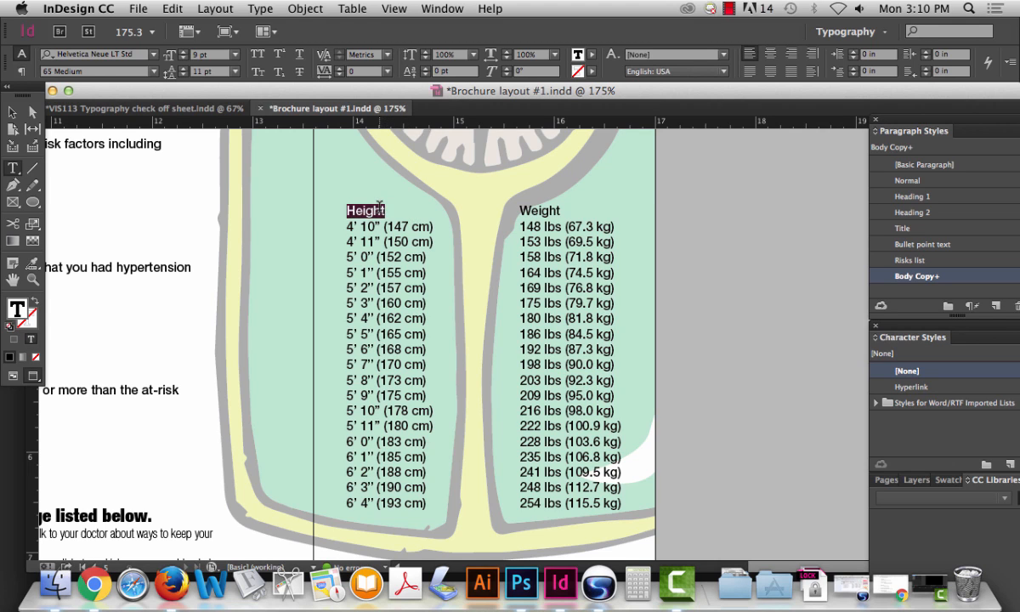
{"action": "left_click_drag", "start_coordinate": [381, 207], "coordinate": [469, 210]}
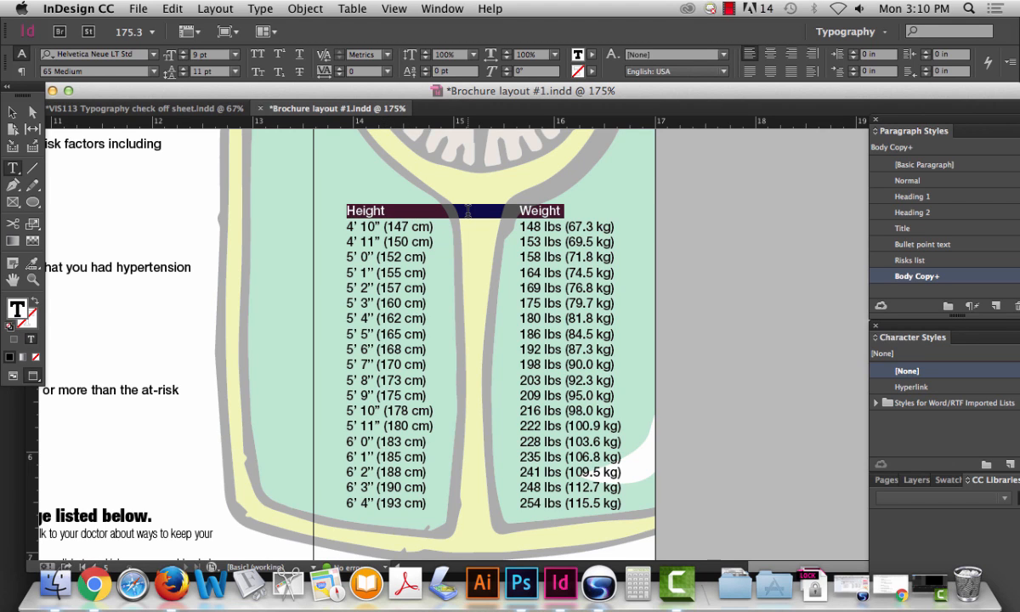
{"action": "left_click", "coordinate": [262, 8]}
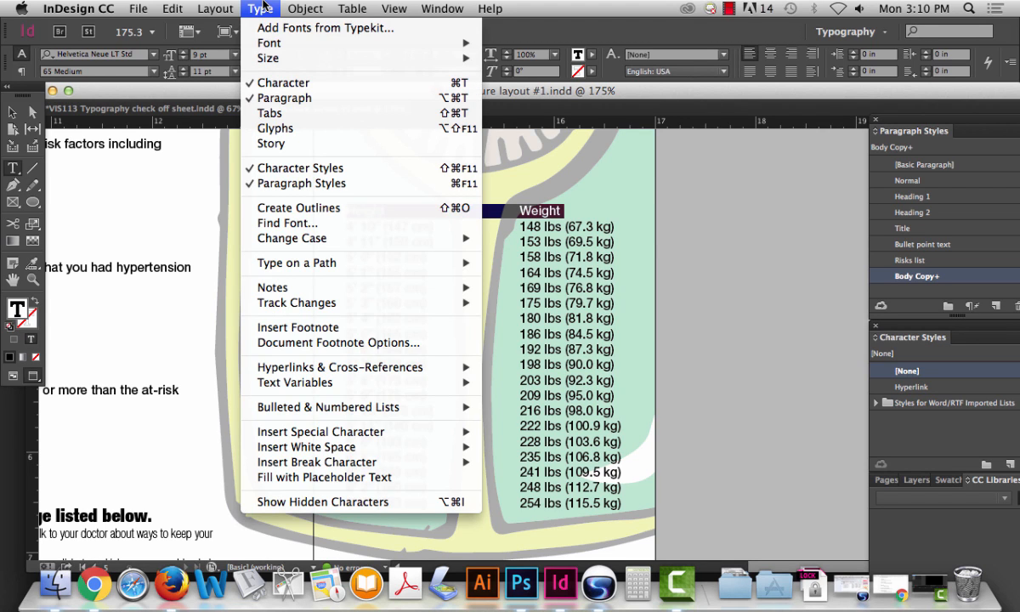
{"action": "left_click", "coordinate": [262, 113]}
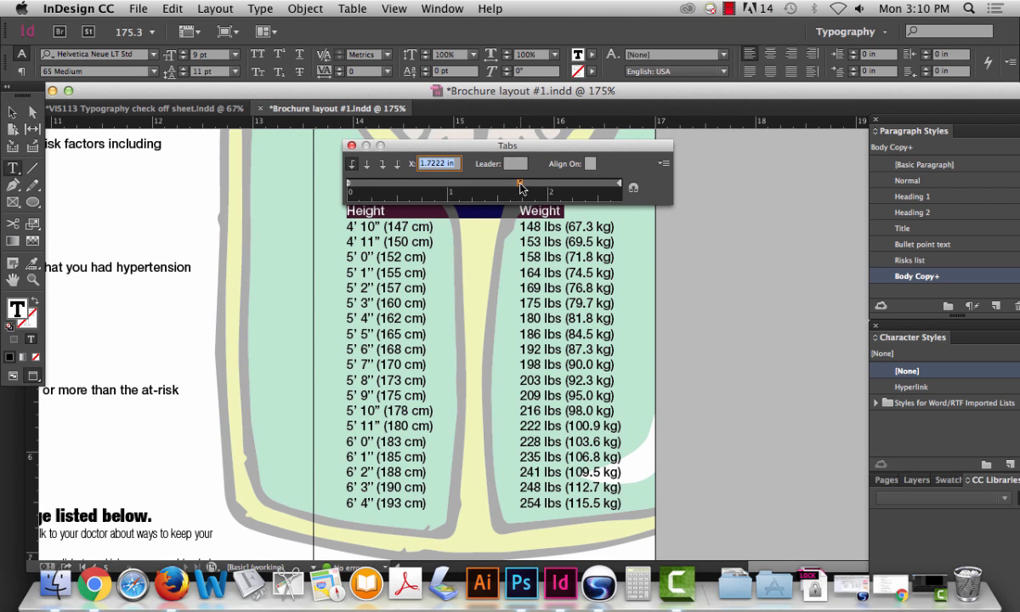
{"action": "left_click_drag", "start_coordinate": [521, 184], "coordinate": [489, 213]}
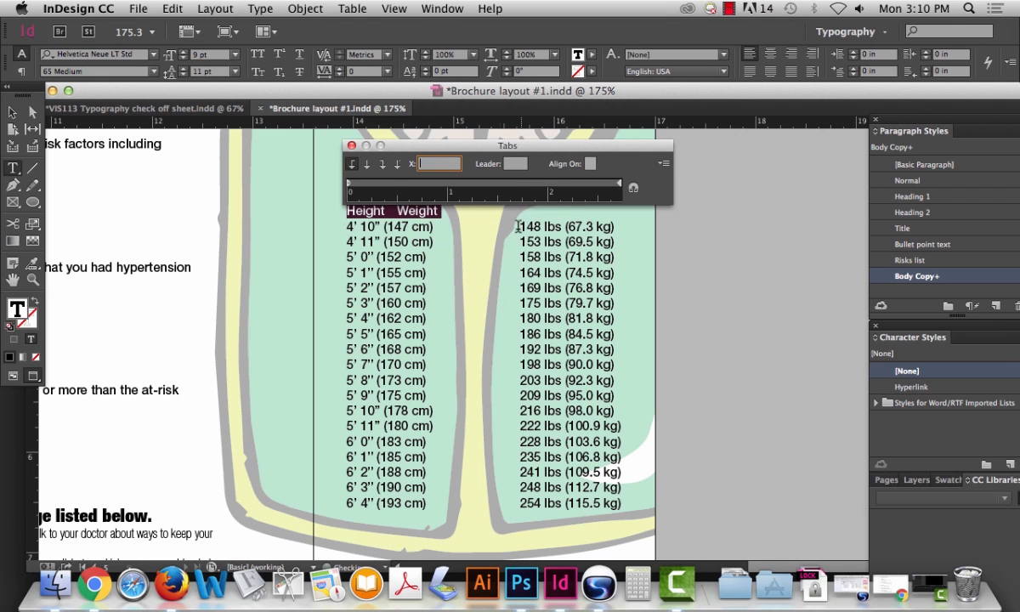
Step: Add centered tab stops at about 2.17 in and 0.4 in to the heading line, and close the tab settings
{"action": "left_click", "coordinate": [368, 165]}
{"action": "left_click_drag", "start_coordinate": [528, 185], "coordinate": [565, 186]}
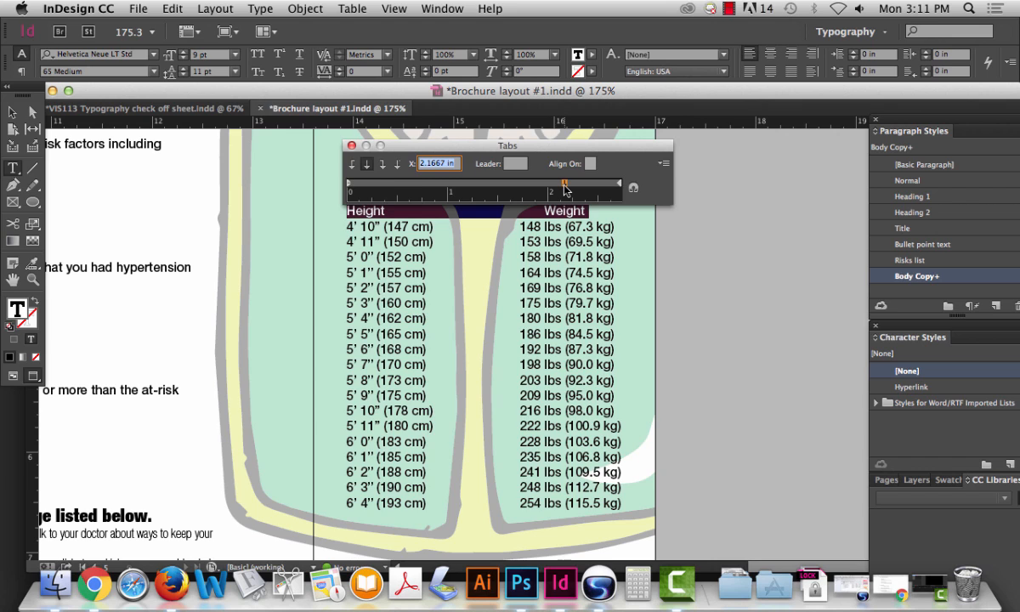
{"action": "left_click", "coordinate": [385, 185]}
{"action": "left_click_drag", "start_coordinate": [384, 184], "coordinate": [438, 187]}
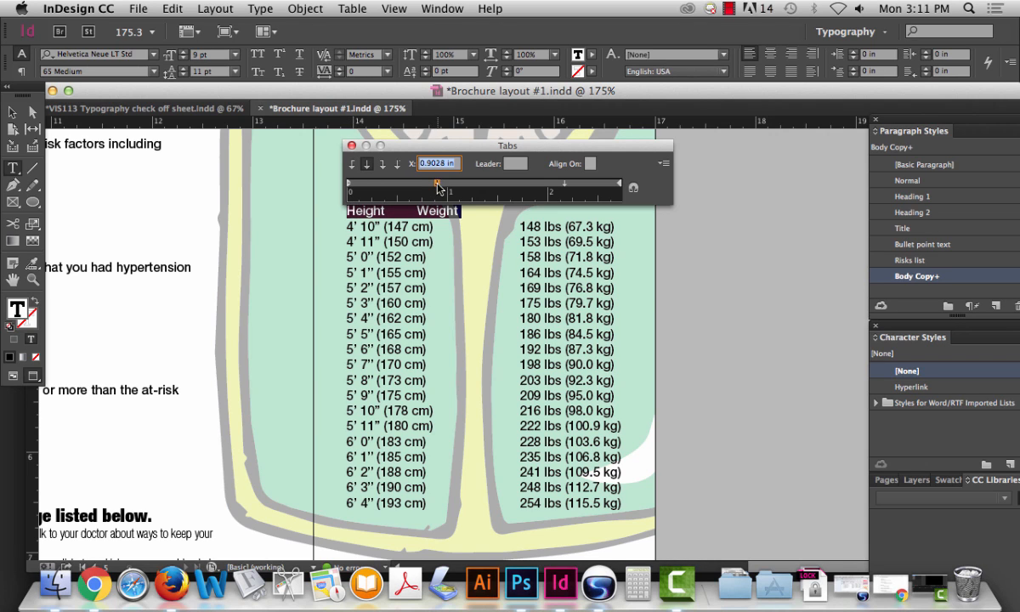
{"action": "left_click_drag", "start_coordinate": [437, 187], "coordinate": [373, 213]}
{"action": "left_click", "coordinate": [352, 146]}
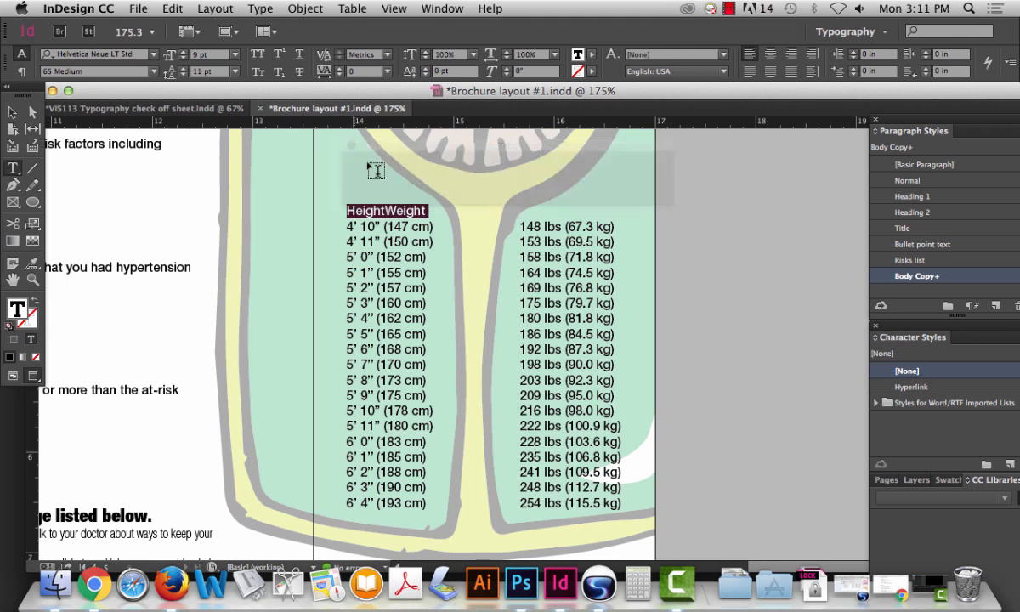
Step: Insert a leading tab before the Height heading to center it over its column
{"action": "left_click", "coordinate": [394, 210]}
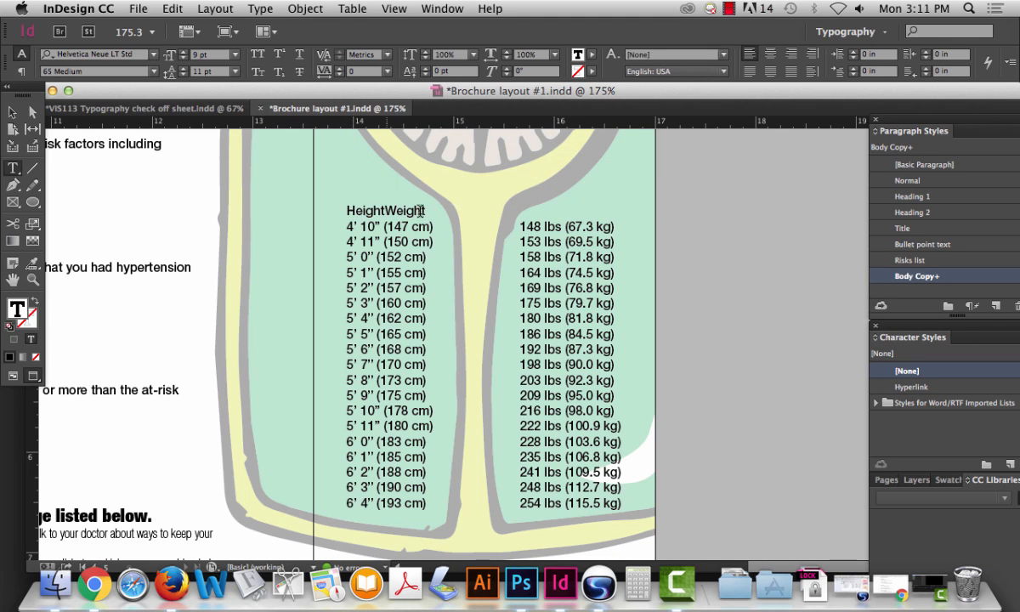
{"action": "left_click", "coordinate": [348, 211]}
{"action": "key", "text": "Tab"}
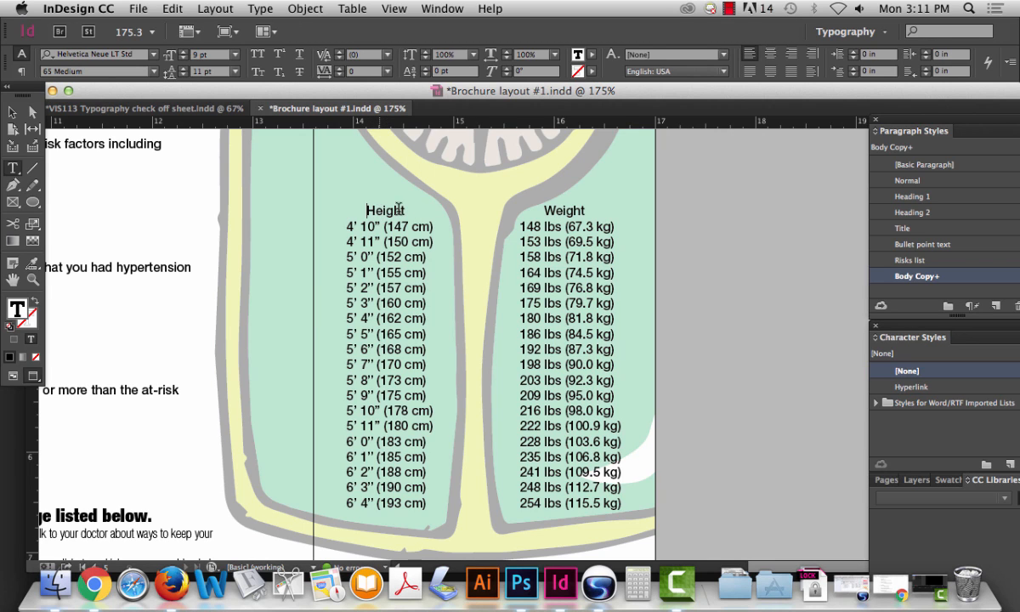
Step: Clear the tab stops from the whole height and weight list, and delete the leading tab before the Height heading
{"action": "left_click_drag", "start_coordinate": [563, 211], "coordinate": [573, 211]}
{"action": "triple_click", "coordinate": [385, 211]}
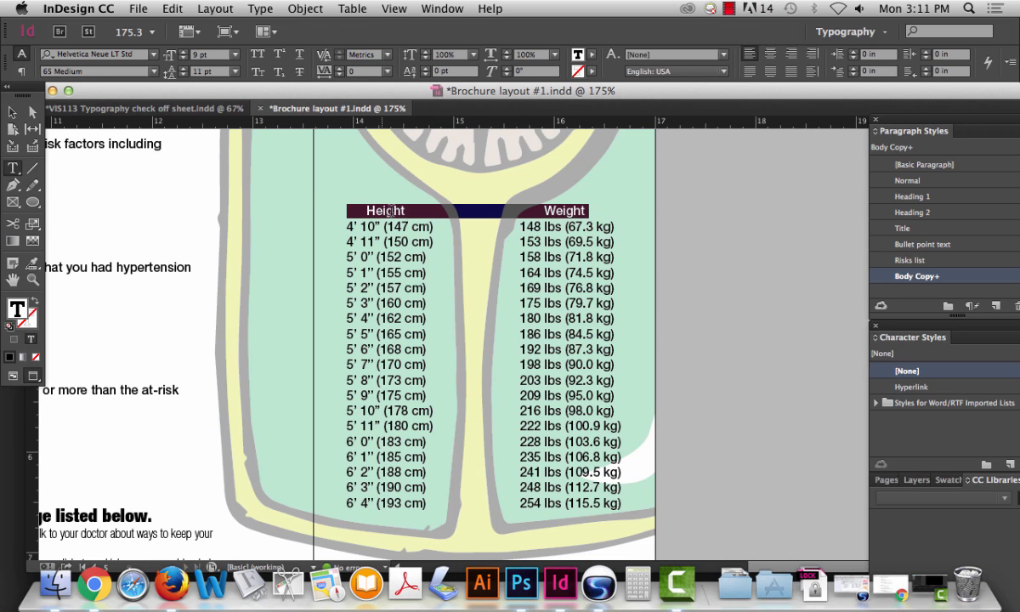
{"action": "key", "text": "super+a"}
{"action": "left_click", "coordinate": [484, 227]}
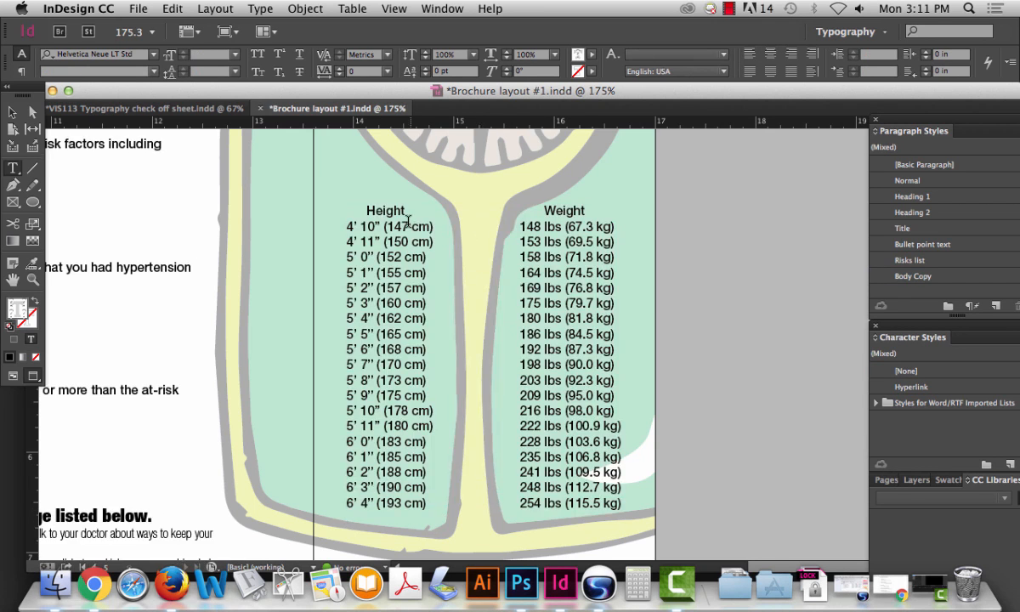
{"action": "left_click_drag", "start_coordinate": [366, 210], "coordinate": [616, 480]}
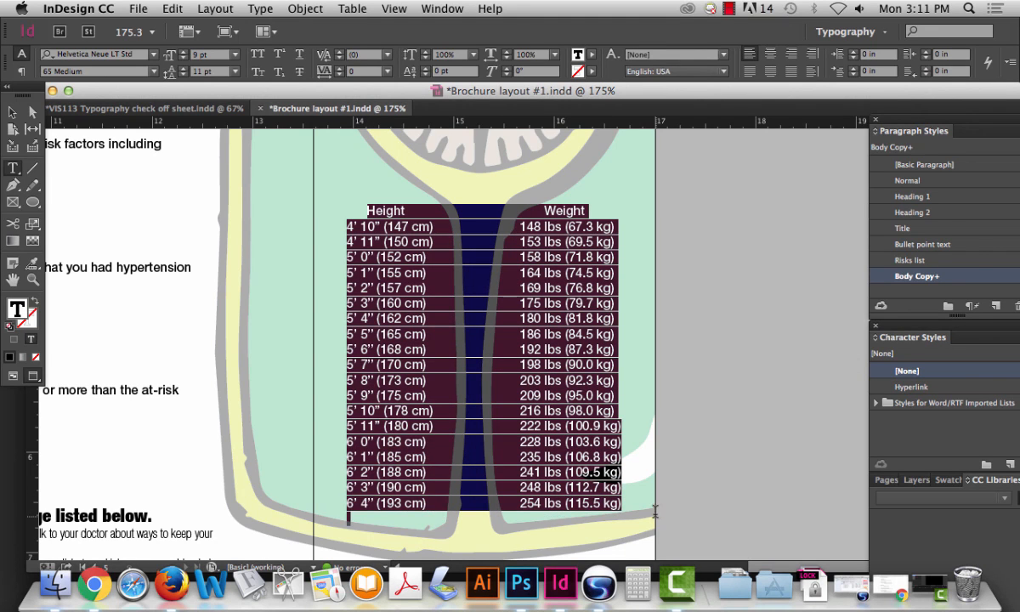
{"action": "left_click", "coordinate": [260, 8]}
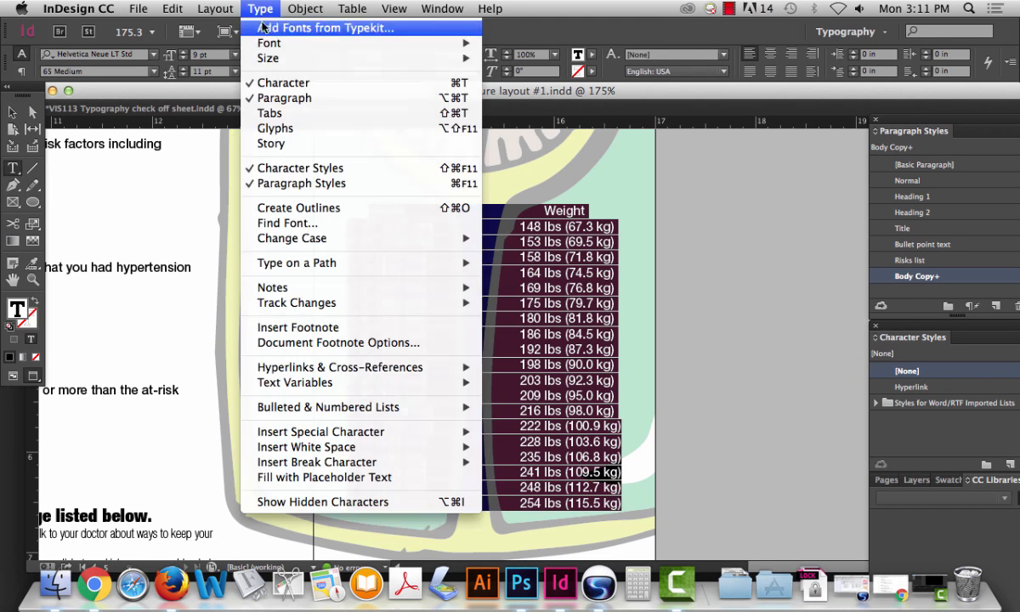
{"action": "left_click", "coordinate": [270, 113]}
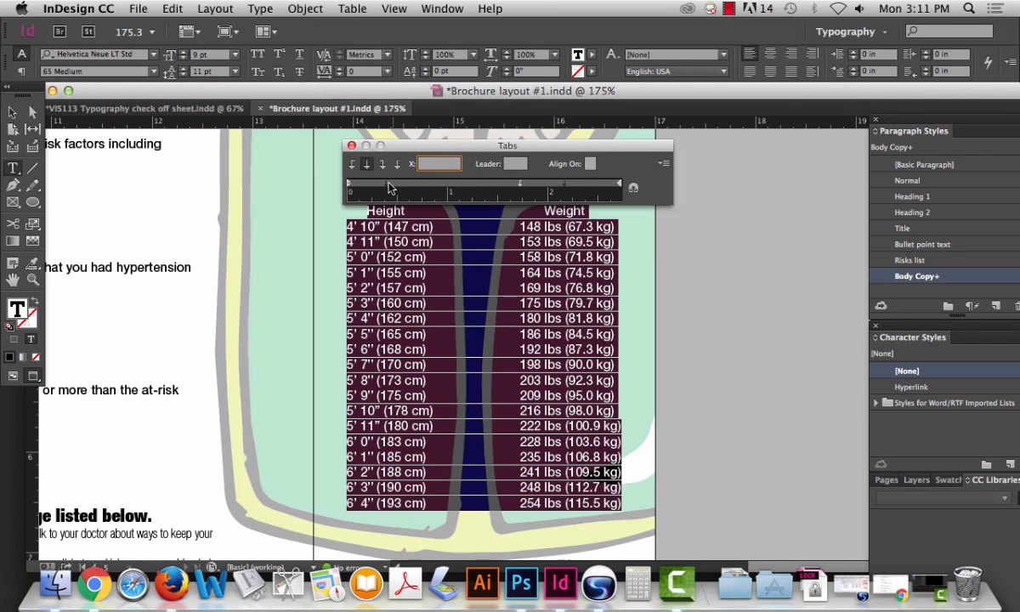
{"action": "left_click_drag", "start_coordinate": [520, 183], "coordinate": [567, 222]}
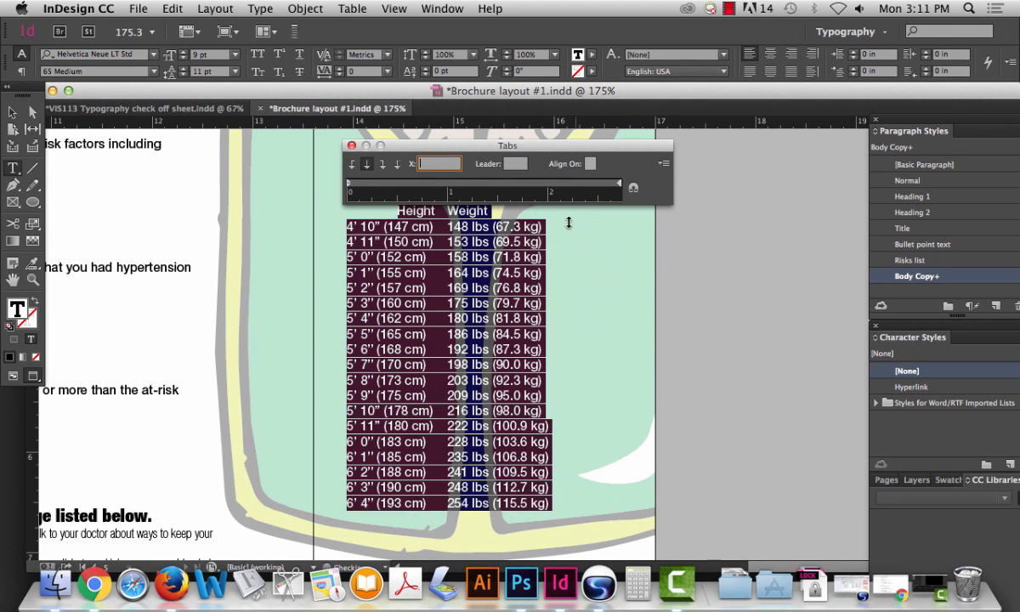
{"action": "left_click", "coordinate": [352, 145]}
{"action": "left_click", "coordinate": [397, 209]}
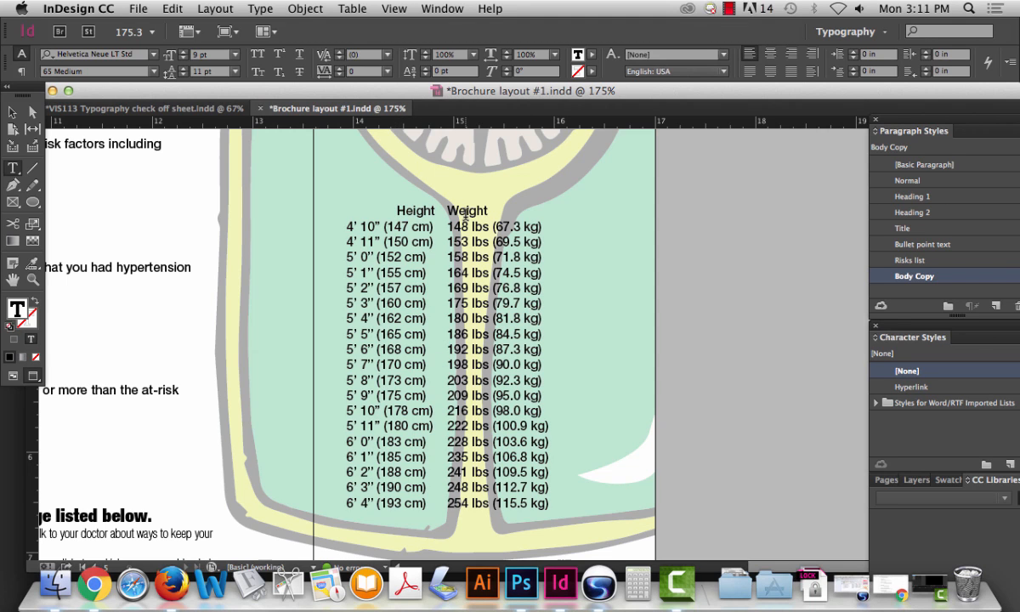
{"action": "key", "text": "BackSpace"}
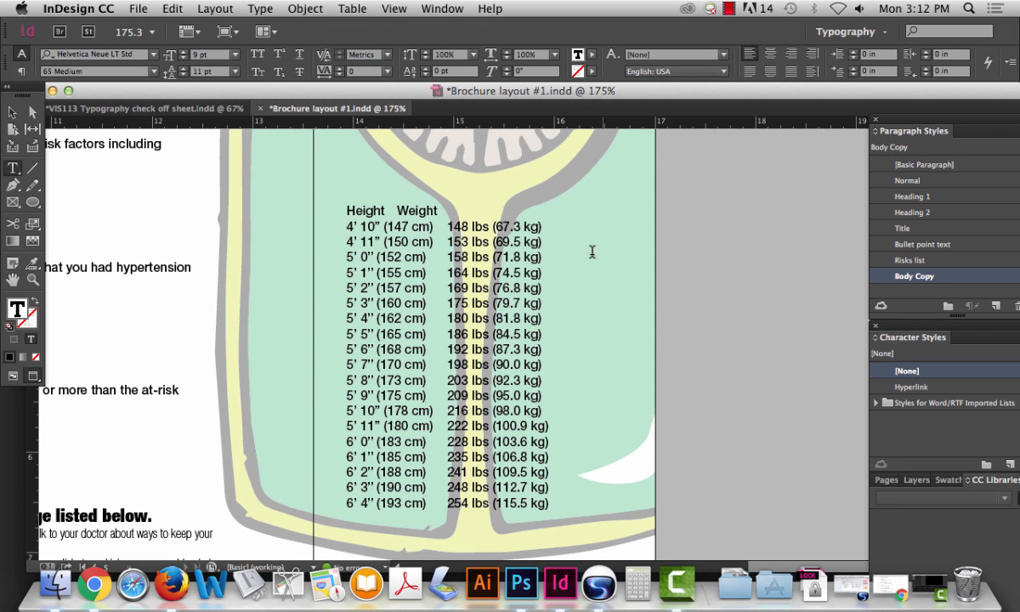
Step: Add a left-aligned tab stop at about 1.74 in to the Body Copy paragraph style
{"action": "left_click_drag", "start_coordinate": [375, 227], "coordinate": [427, 288]}
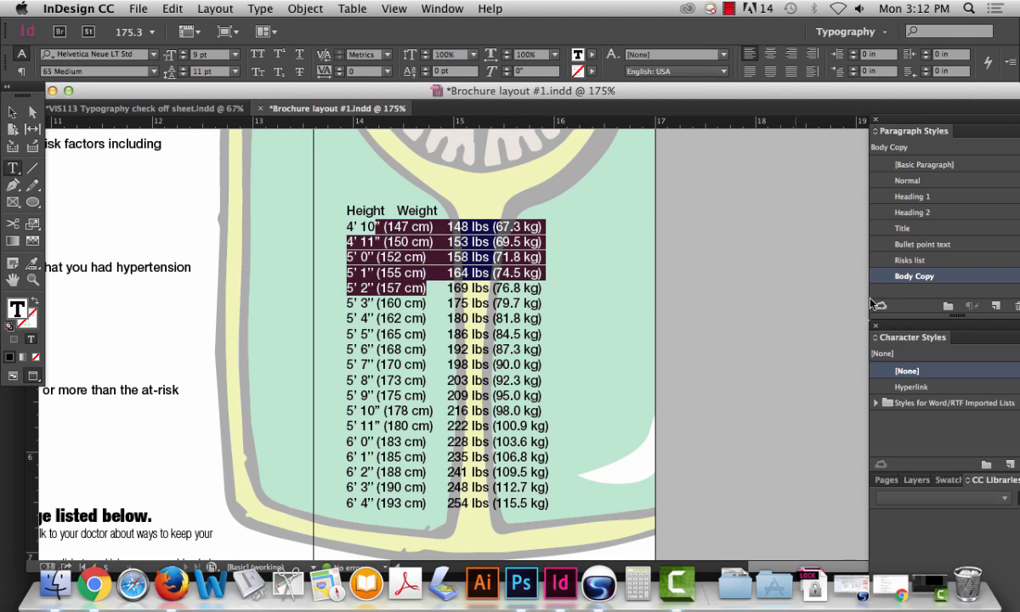
{"action": "double_click", "coordinate": [915, 277]}
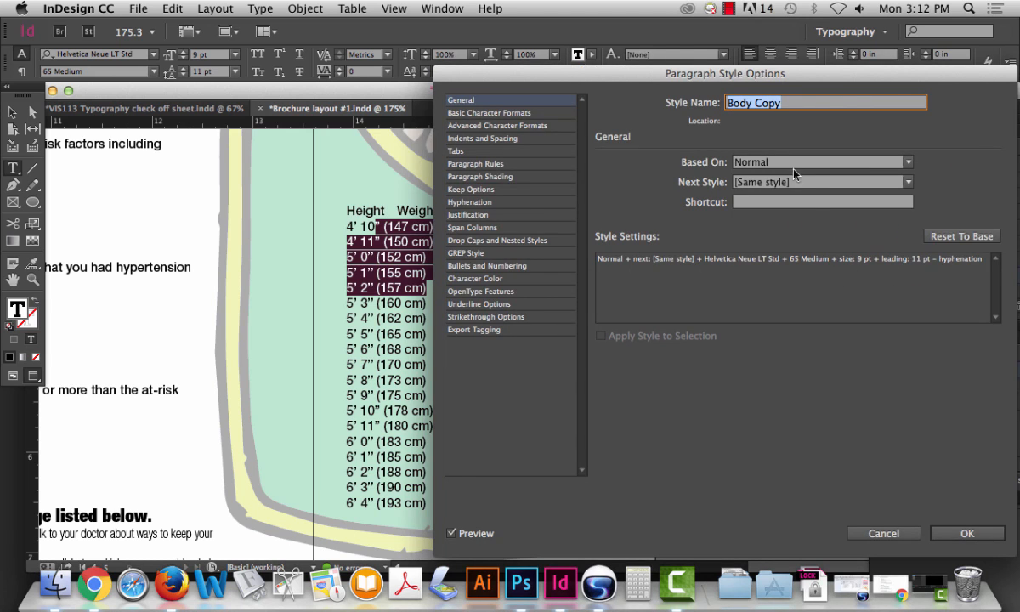
{"action": "left_click_drag", "start_coordinate": [631, 74], "coordinate": [613, 31]}
{"action": "left_click", "coordinate": [438, 109]}
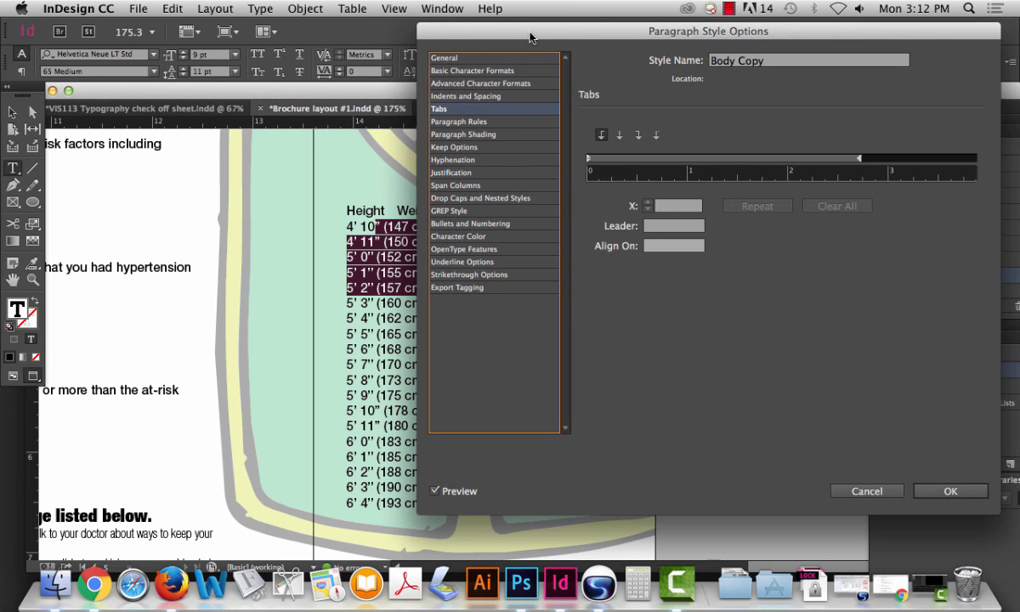
{"action": "left_click_drag", "start_coordinate": [530, 36], "coordinate": [361, 308]}
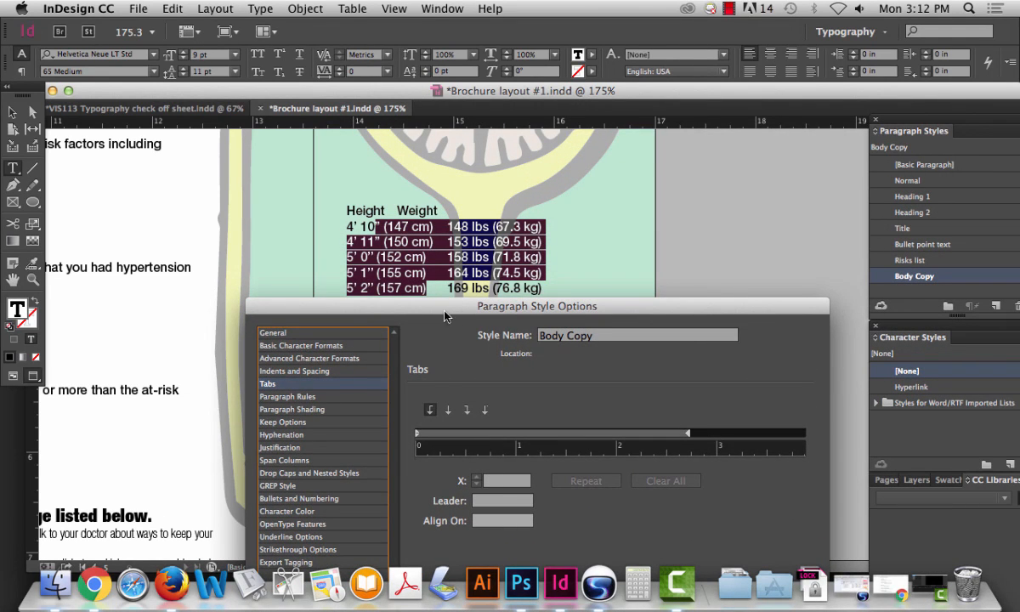
{"action": "left_click_drag", "start_coordinate": [446, 317], "coordinate": [384, 124]}
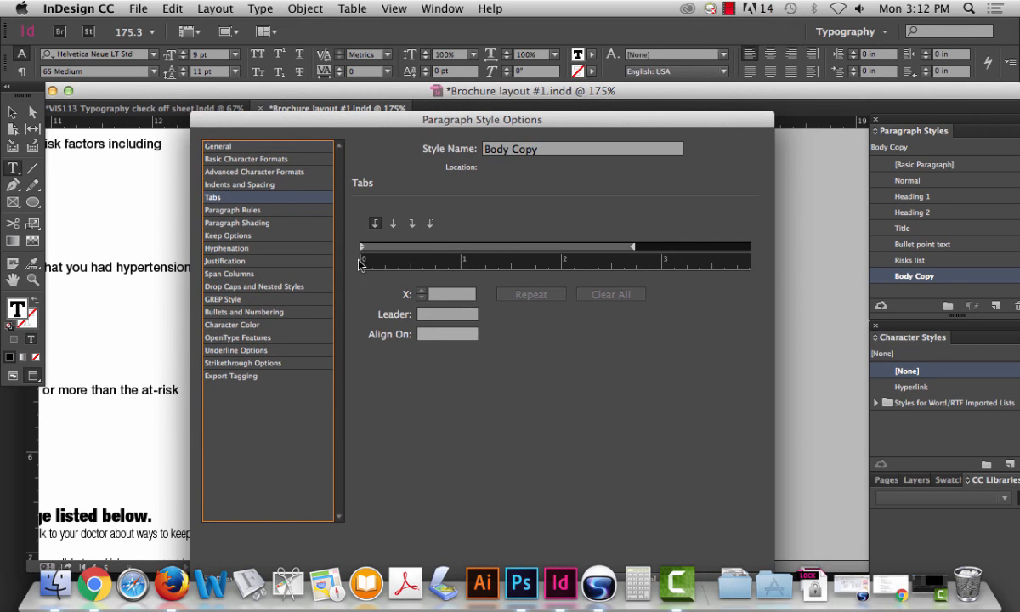
{"action": "left_click_drag", "start_coordinate": [349, 119], "coordinate": [355, 287]}
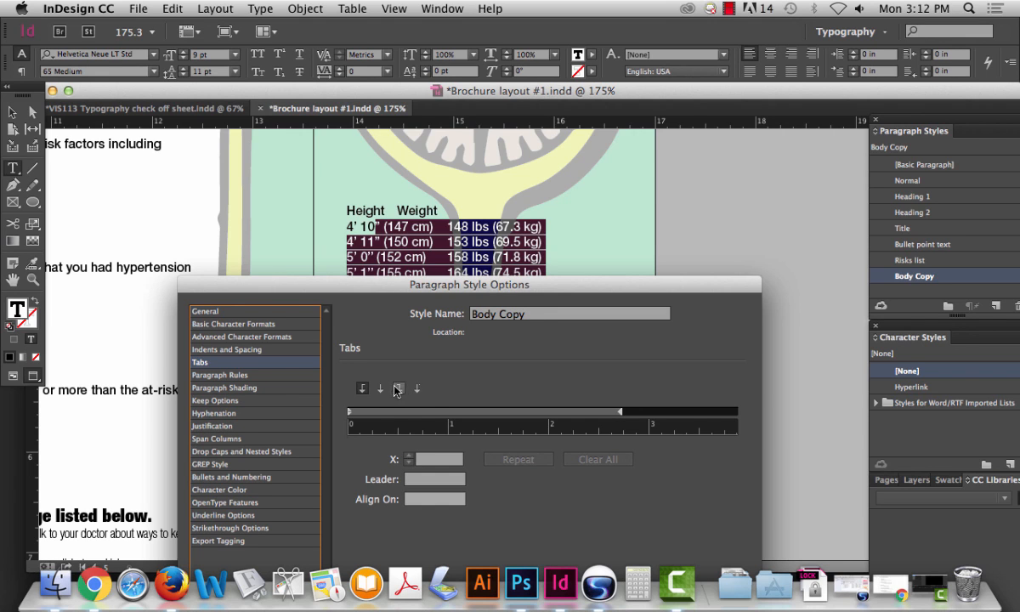
{"action": "left_click", "coordinate": [489, 414]}
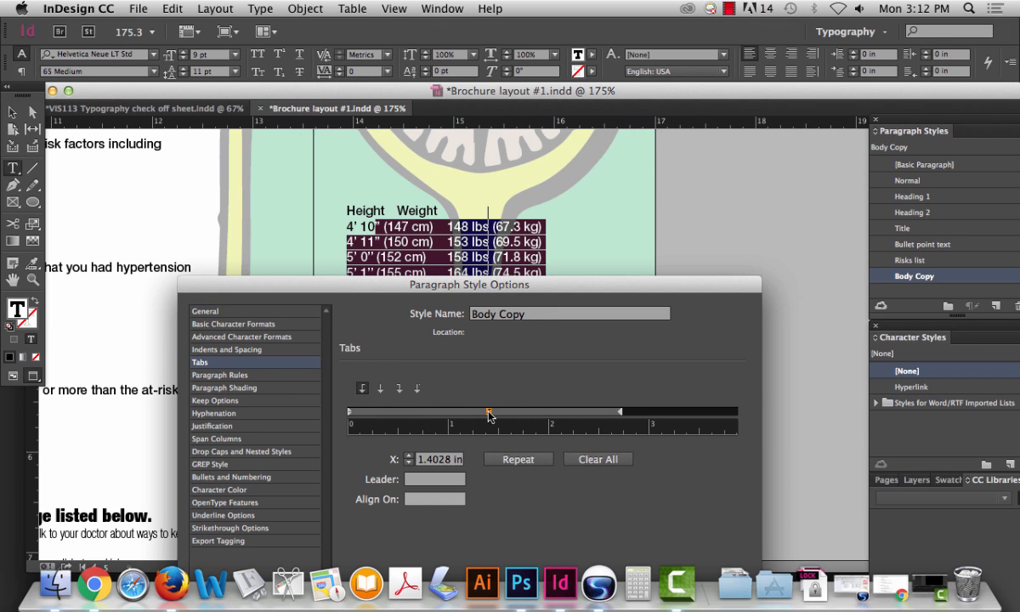
{"action": "left_click_drag", "start_coordinate": [489, 415], "coordinate": [516, 417]}
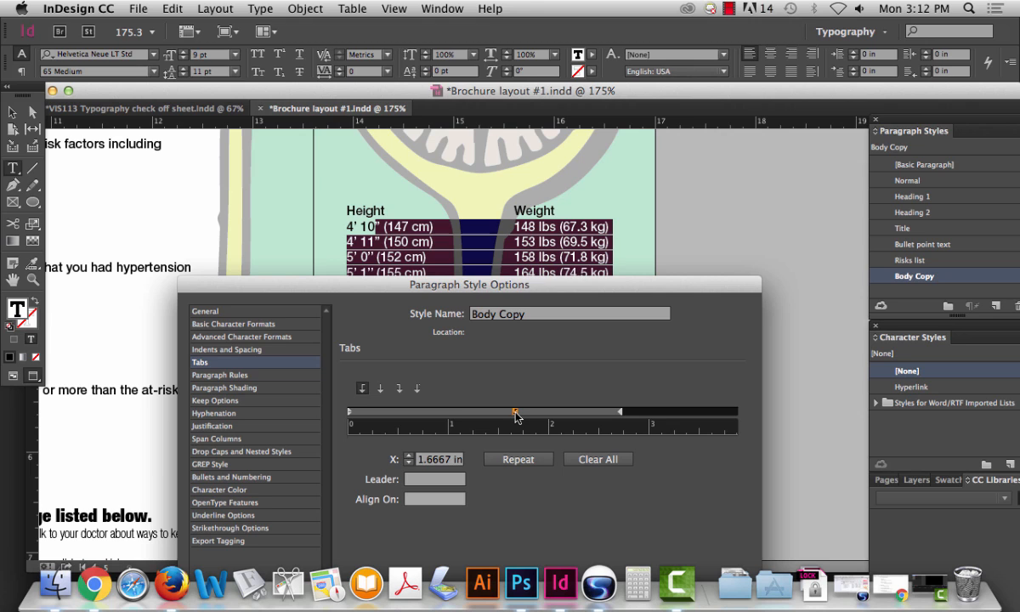
{"action": "left_click_drag", "start_coordinate": [516, 417], "coordinate": [524, 417]}
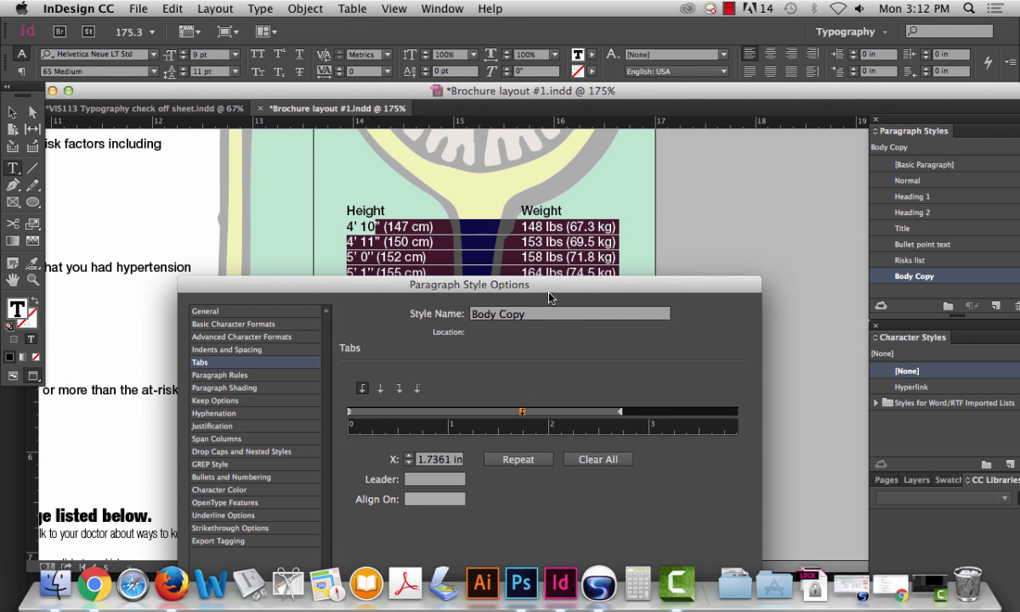
Step: Shift the Body Copy style's tab stop to about 1.72 in and accept the style changes
{"action": "mouse_move", "coordinate": [550, 298]}
{"action": "left_mouse_down"}
{"action": "mouse_move", "coordinate": [563, 505]}
{"action": "mouse_move", "coordinate": [568, 498]}
{"action": "mouse_move", "coordinate": [536, 493]}
{"action": "mouse_move", "coordinate": [957, 179]}
{"action": "mouse_move", "coordinate": [956, 155]}
{"action": "left_mouse_up"}
{"action": "left_click", "coordinate": [933, 278]}
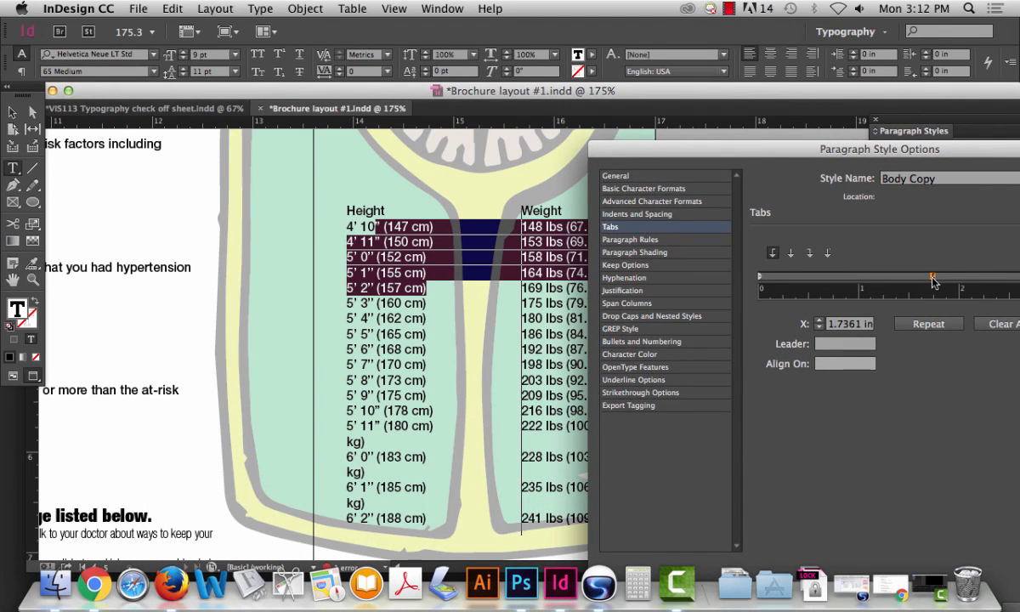
{"action": "left_click_drag", "start_coordinate": [933, 281], "coordinate": [932, 282]}
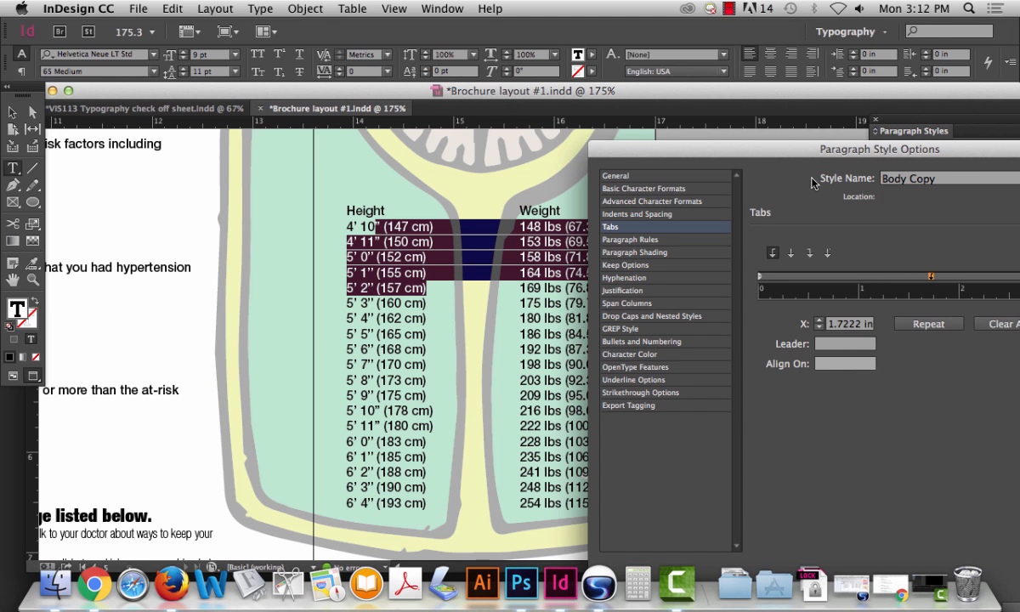
{"action": "left_click_drag", "start_coordinate": [815, 152], "coordinate": [431, 105]}
{"action": "left_click", "coordinate": [761, 560]}
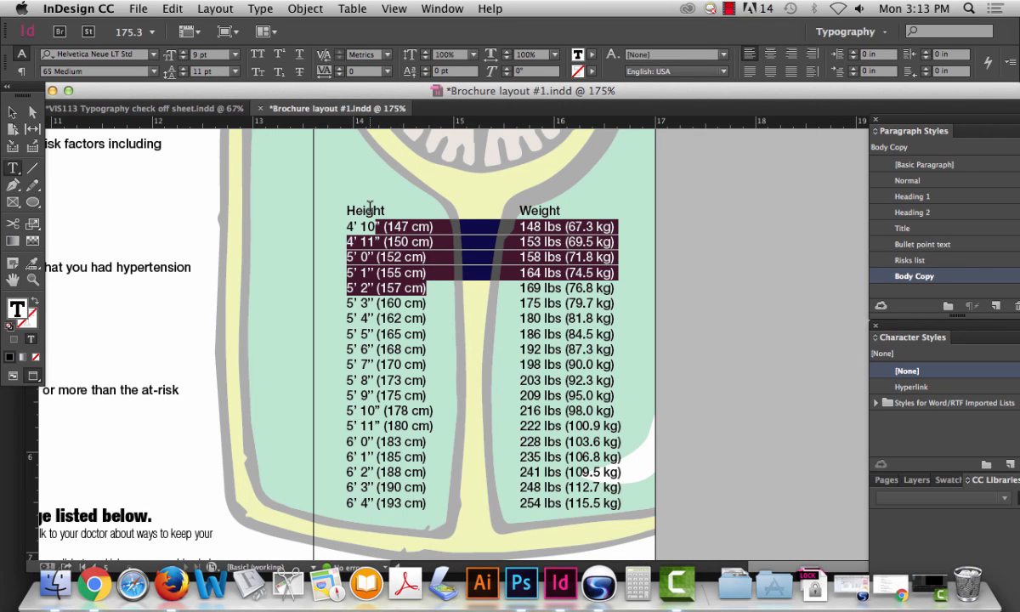
Step: Check the Body Copy style's tab settings for the heading line, and leave them without making changes
{"action": "left_click_drag", "start_coordinate": [348, 210], "coordinate": [553, 210]}
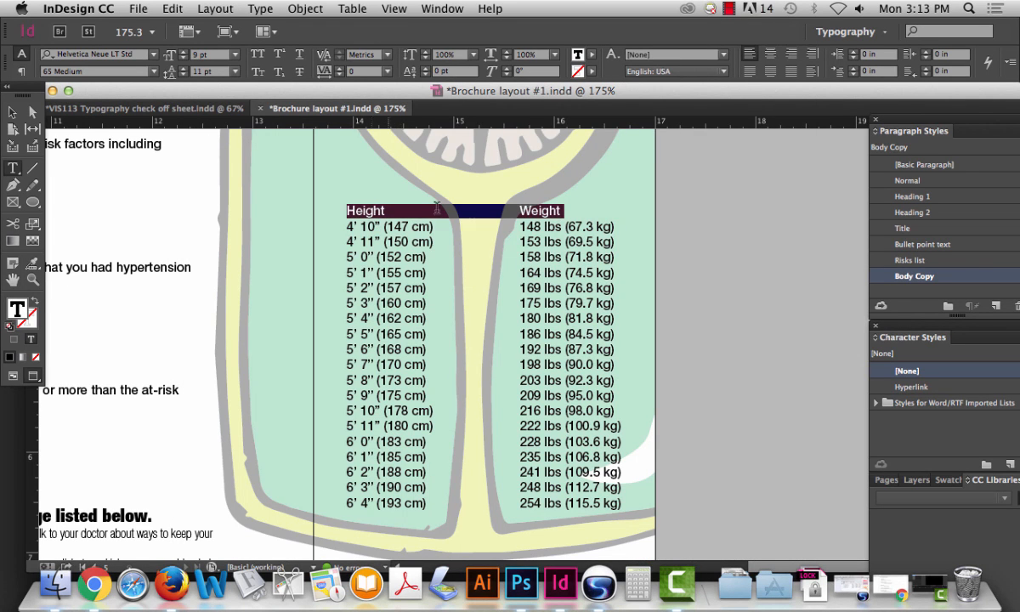
{"action": "double_click", "coordinate": [935, 277]}
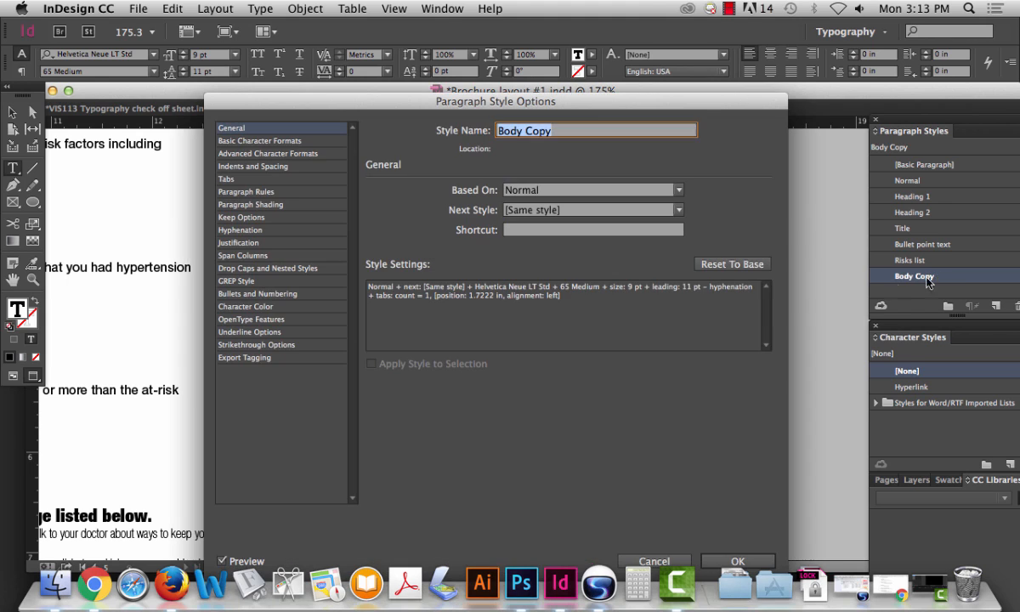
{"action": "left_click", "coordinate": [241, 179]}
{"action": "left_click_drag", "start_coordinate": [372, 106], "coordinate": [442, 387]}
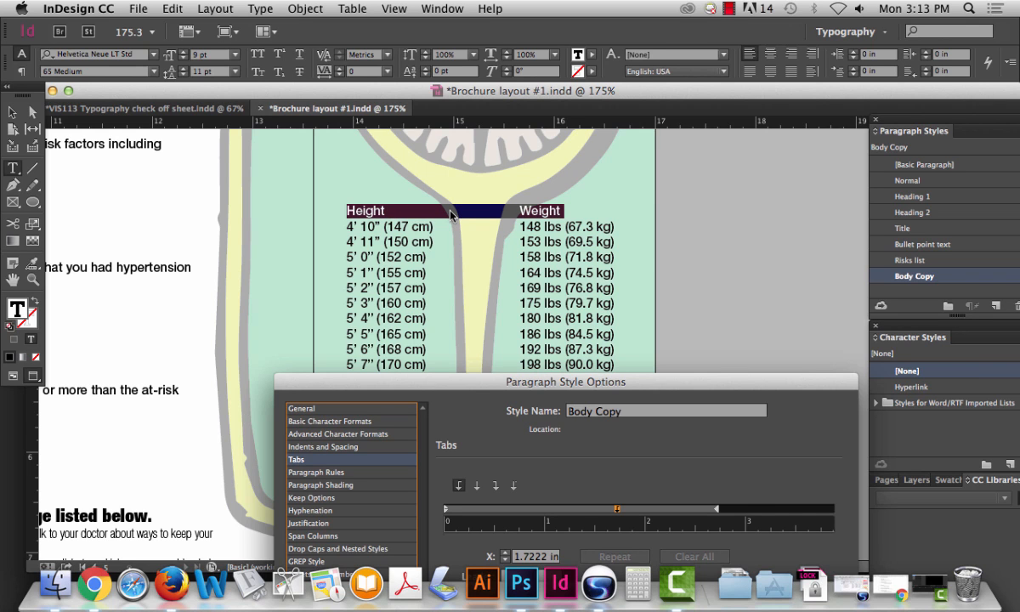
{"action": "left_click_drag", "start_coordinate": [488, 376], "coordinate": [490, 132]}
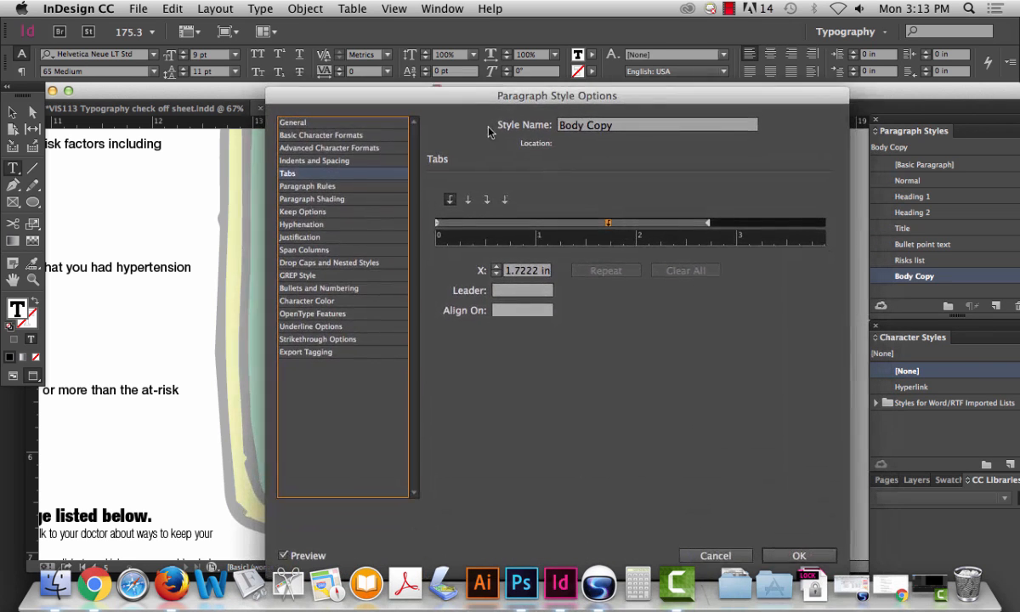
{"action": "left_click", "coordinate": [725, 554]}
{"action": "left_click", "coordinate": [441, 207]}
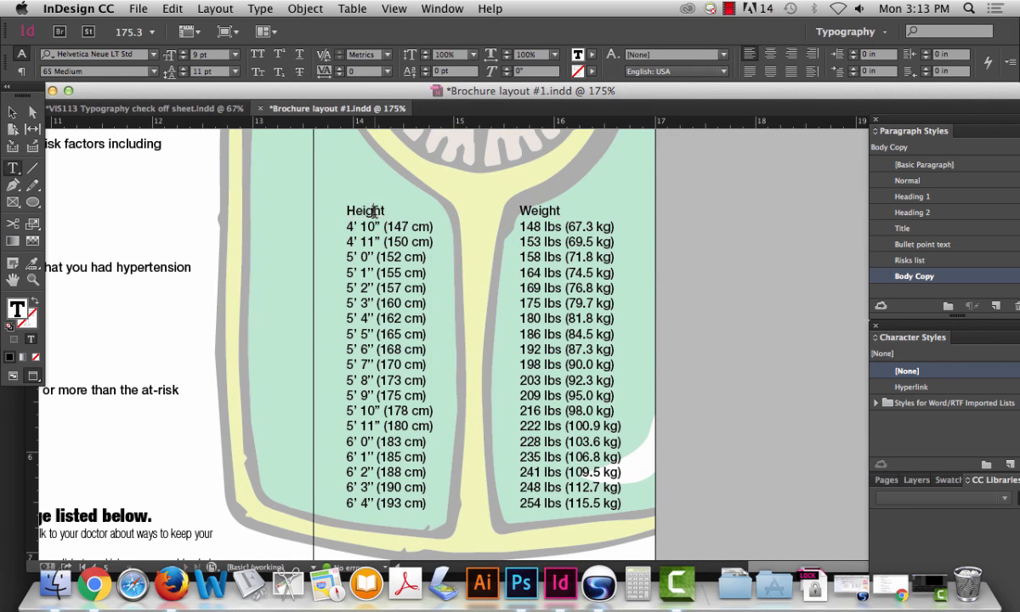
Step: Replace the heading line's tab stop with two centred ones, the second at about 2.21 in, and insert a leading tab before Height
{"action": "left_click", "coordinate": [345, 210]}
{"action": "left_click", "coordinate": [260, 9]}
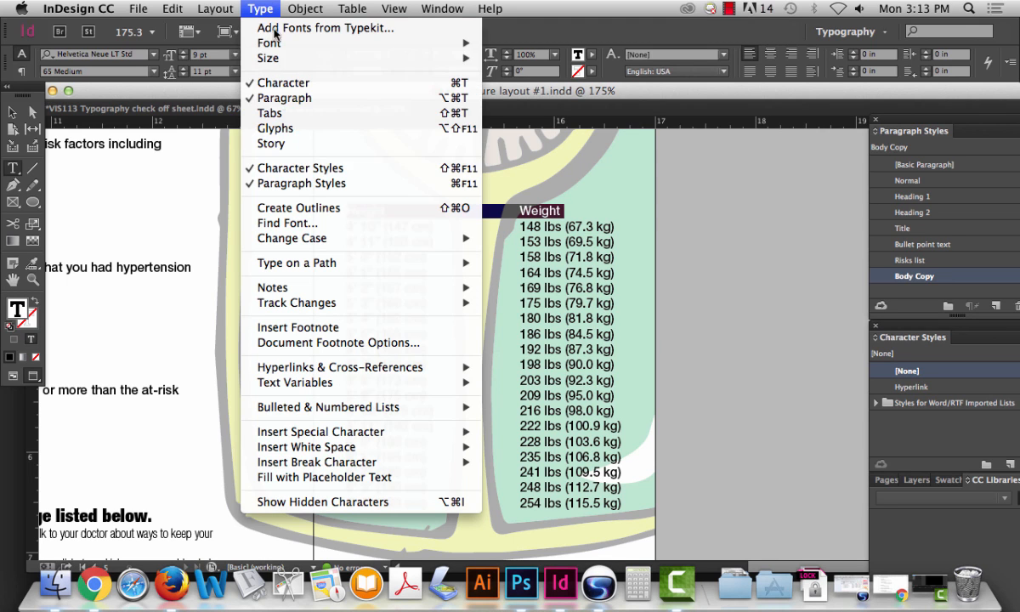
{"action": "left_click", "coordinate": [293, 115]}
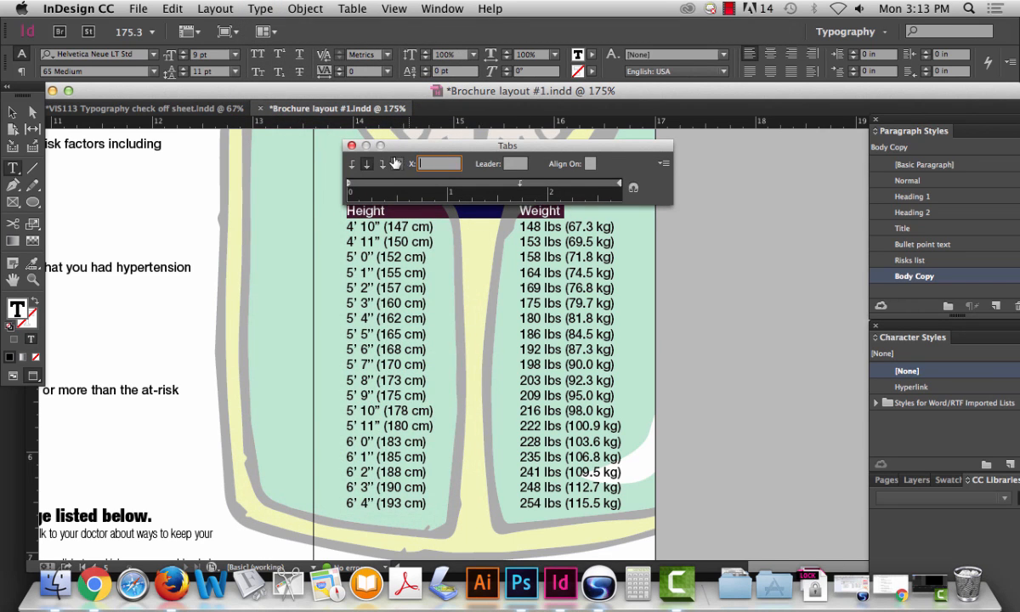
{"action": "left_click", "coordinate": [366, 165]}
{"action": "left_click", "coordinate": [385, 189]}
{"action": "left_click_drag", "start_coordinate": [520, 185], "coordinate": [502, 255]}
{"action": "left_click", "coordinate": [566, 185]}
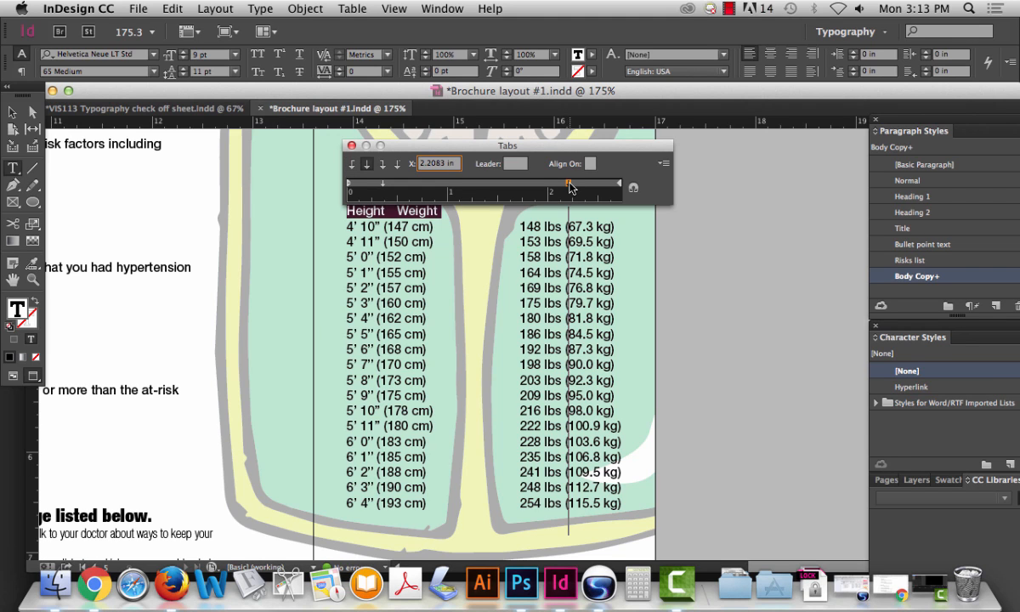
{"action": "left_click", "coordinate": [351, 145]}
{"action": "left_click", "coordinate": [360, 211]}
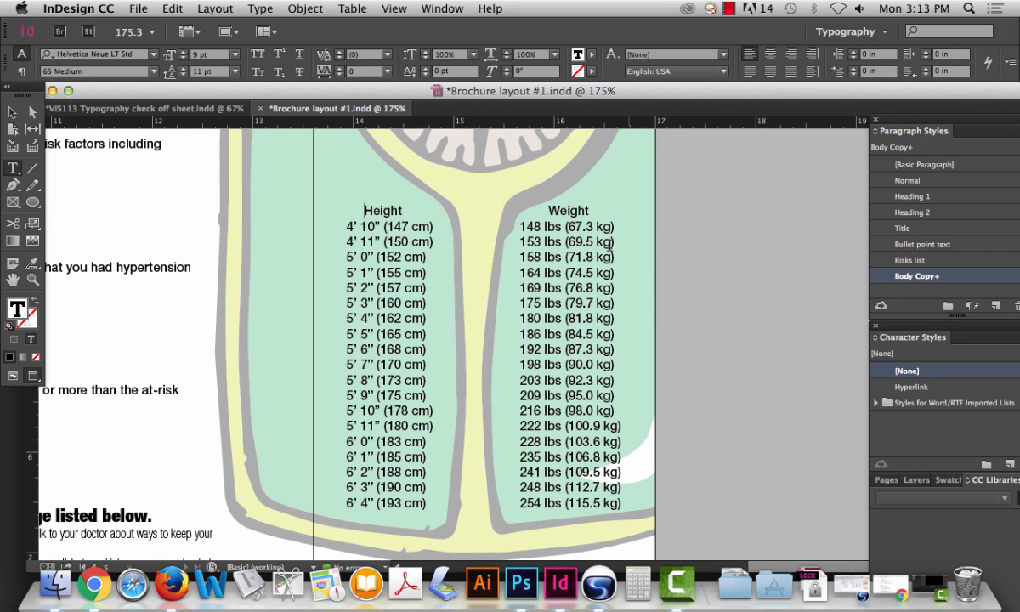
Step: Set the Height and Weight heading line to the 85 Heavy font style after trying 75 Bold
{"action": "triple_click", "coordinate": [508, 197]}
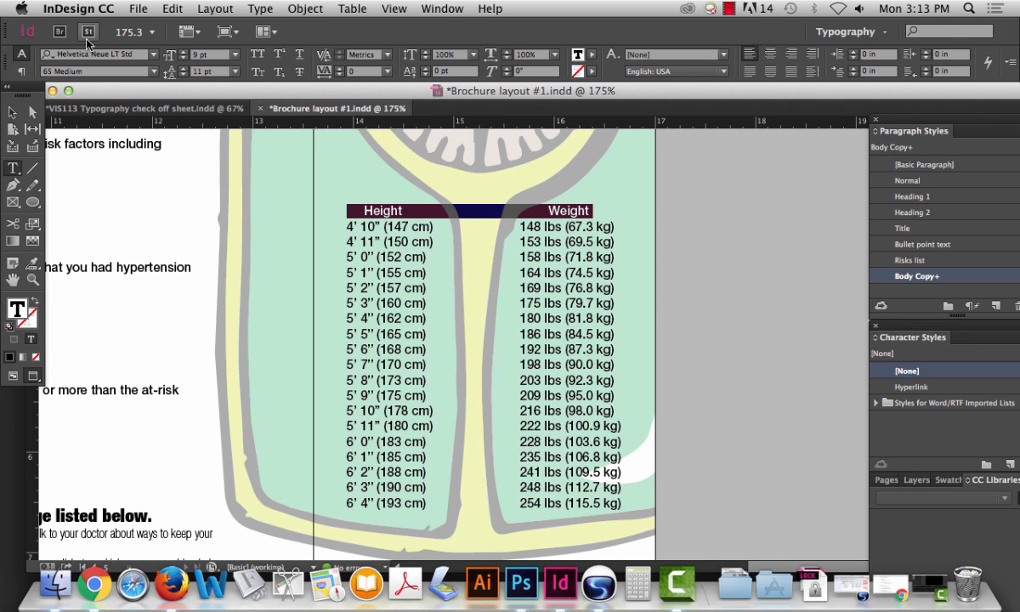
{"action": "left_click", "coordinate": [153, 72]}
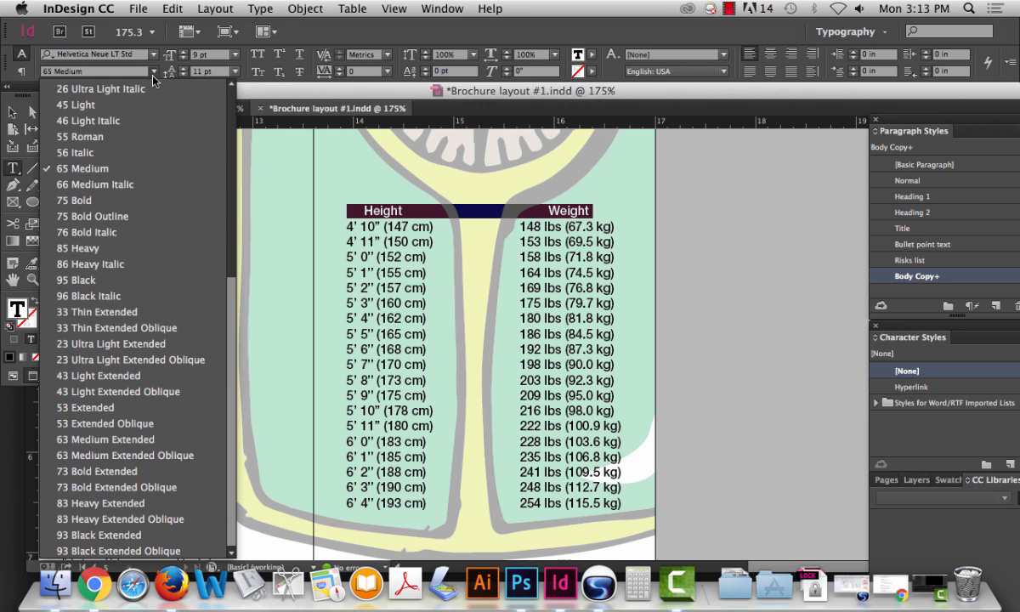
{"action": "left_click", "coordinate": [153, 201]}
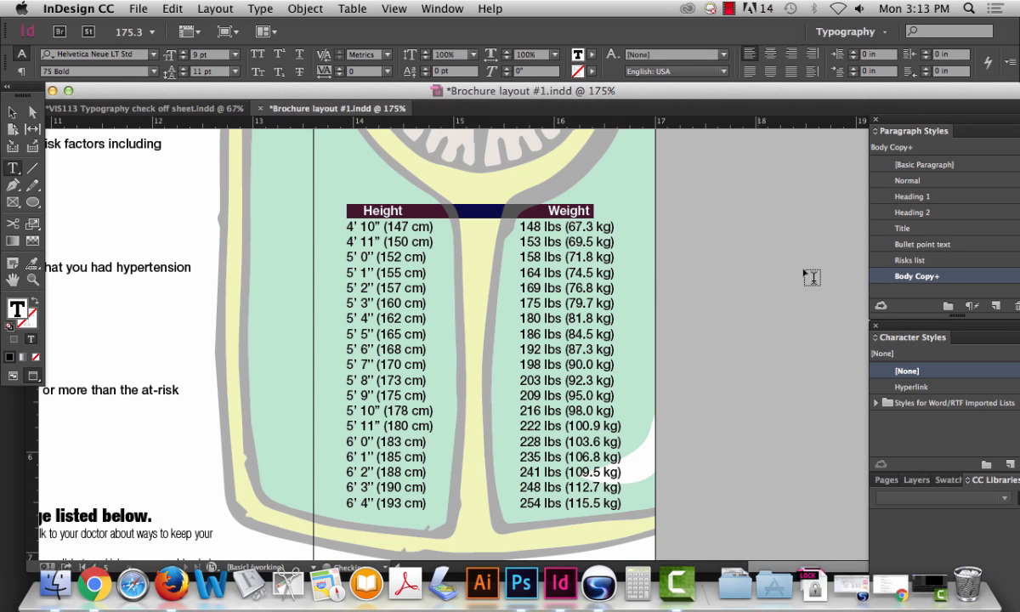
{"action": "left_click", "coordinate": [153, 71]}
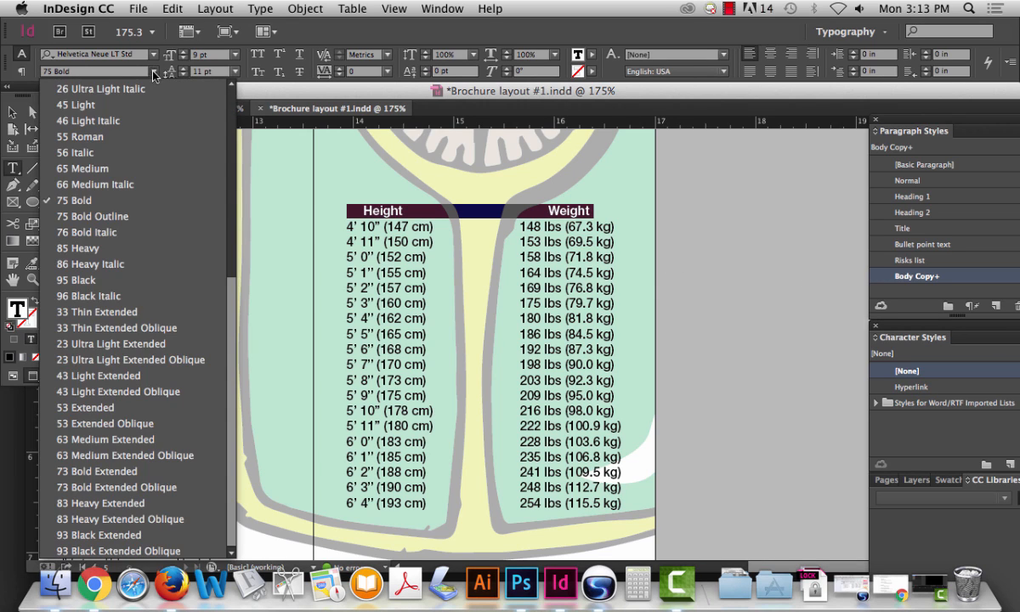
{"action": "left_click", "coordinate": [126, 248]}
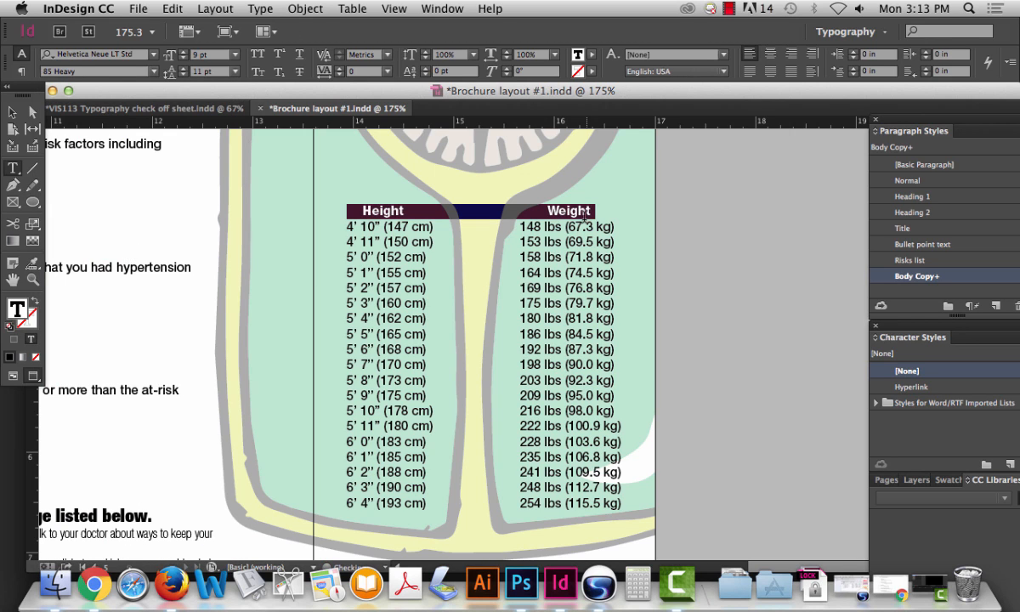
{"action": "left_click", "coordinate": [705, 311]}
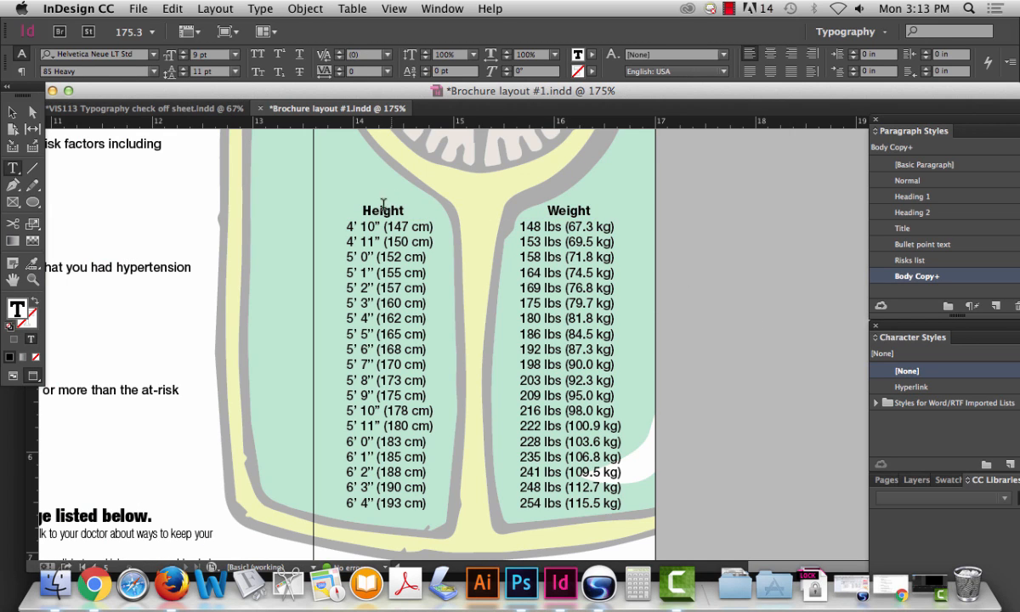
{"action": "left_click_drag", "start_coordinate": [602, 210], "coordinate": [333, 210]}
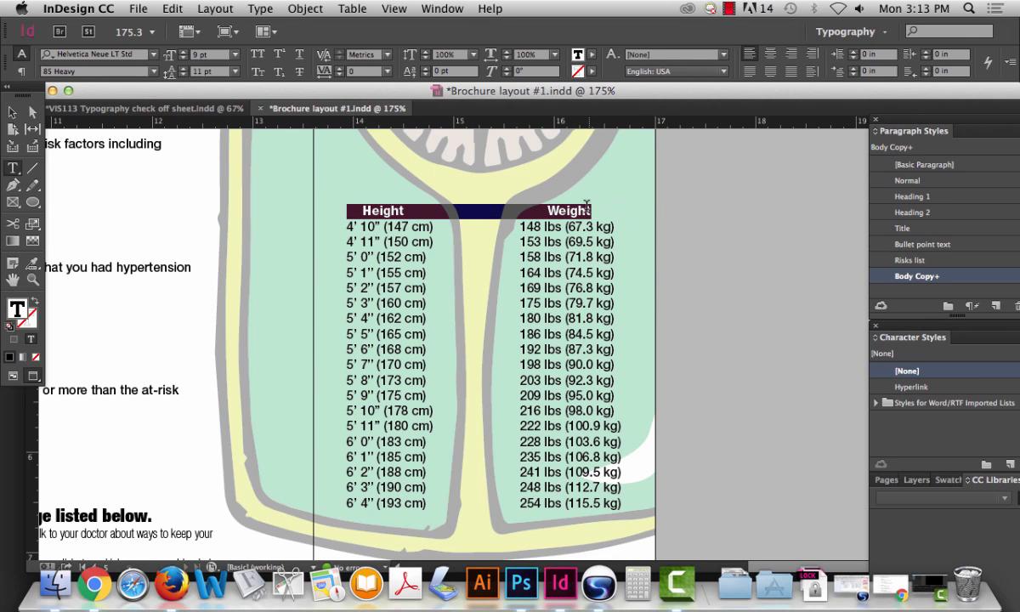
{"action": "left_click", "coordinate": [582, 239]}
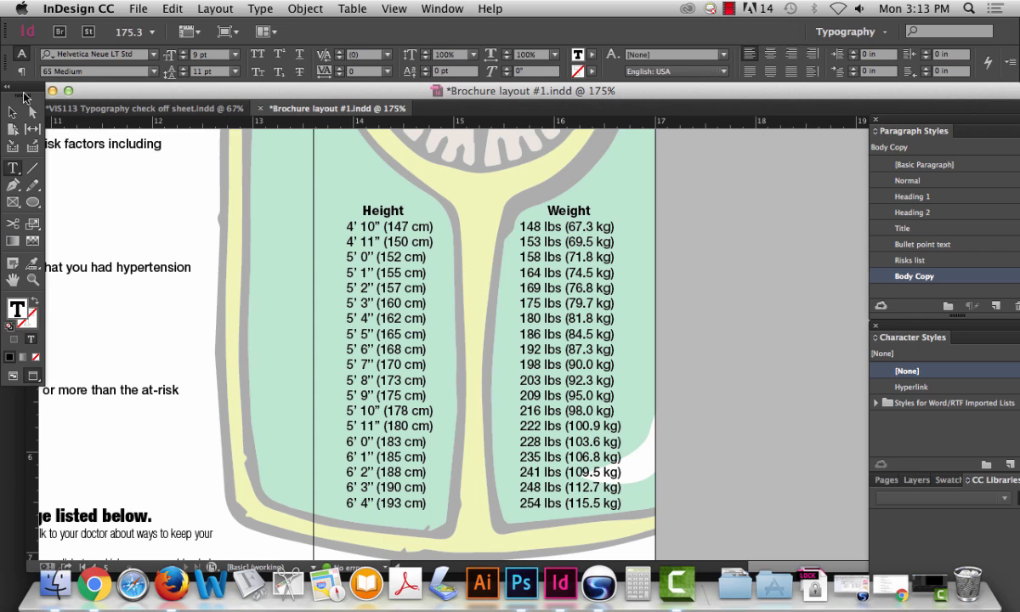
Step: Raise the opacity of the scale illustration behind the weight chart to 100%
{"action": "left_click", "coordinate": [12, 112]}
{"action": "left_click", "coordinate": [644, 198]}
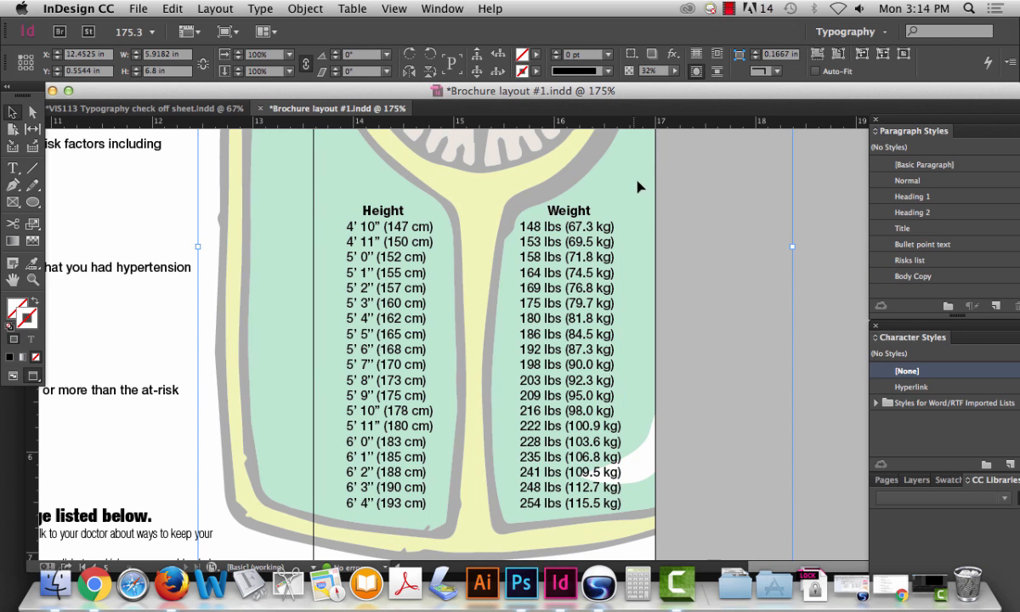
{"action": "left_click", "coordinate": [675, 70]}
{"action": "left_click_drag", "start_coordinate": [625, 87], "coordinate": [731, 95]}
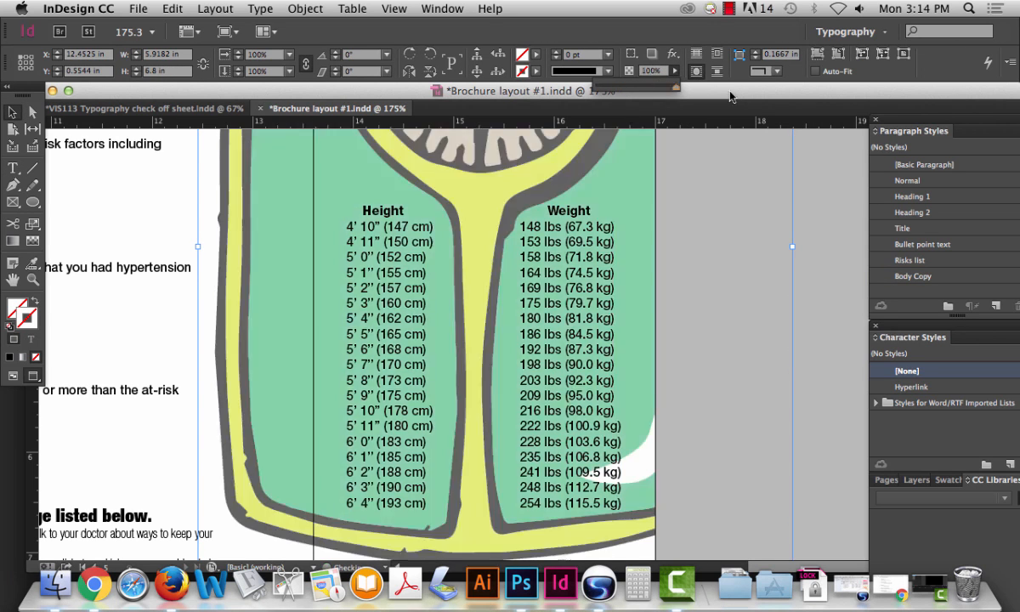
{"action": "left_click", "coordinate": [858, 248]}
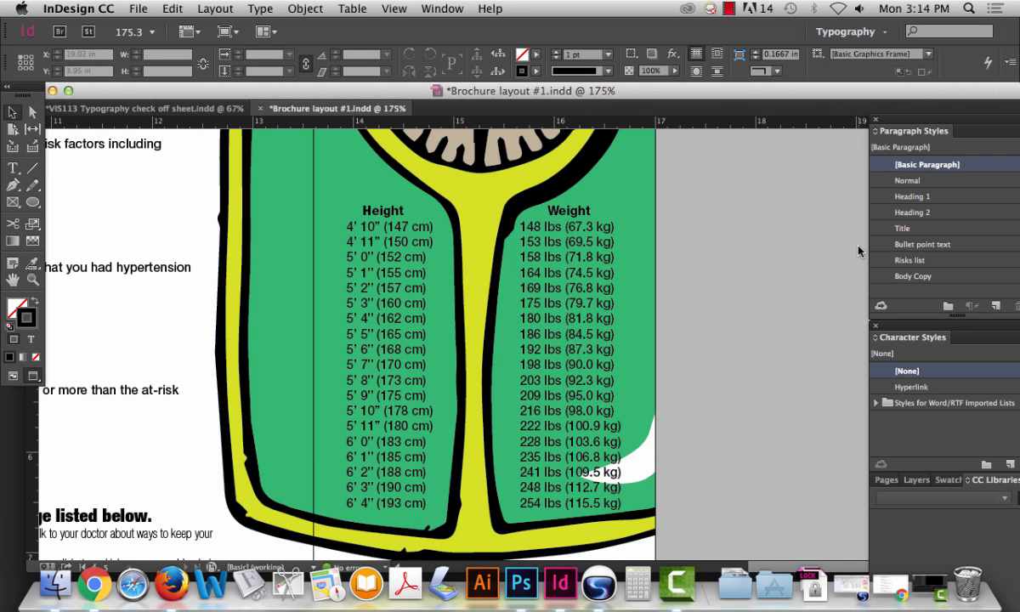
Step: Rotate the whole at-risk weight chart artwork slightly clockwise and position it at about X 10.84 in, Y -0.15 in
{"action": "key", "text": "super+0"}
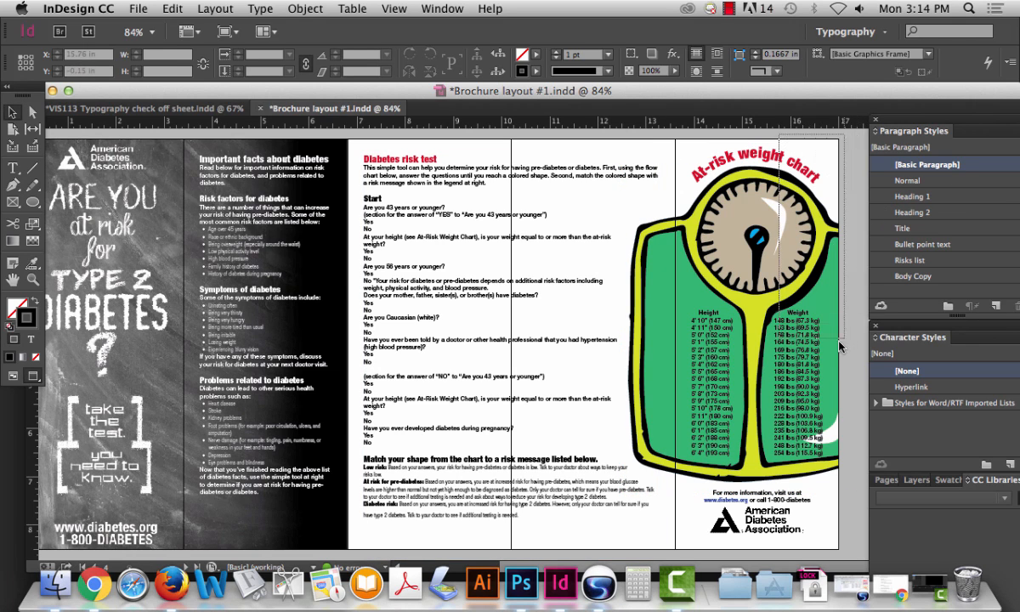
{"action": "left_click", "coordinate": [733, 209]}
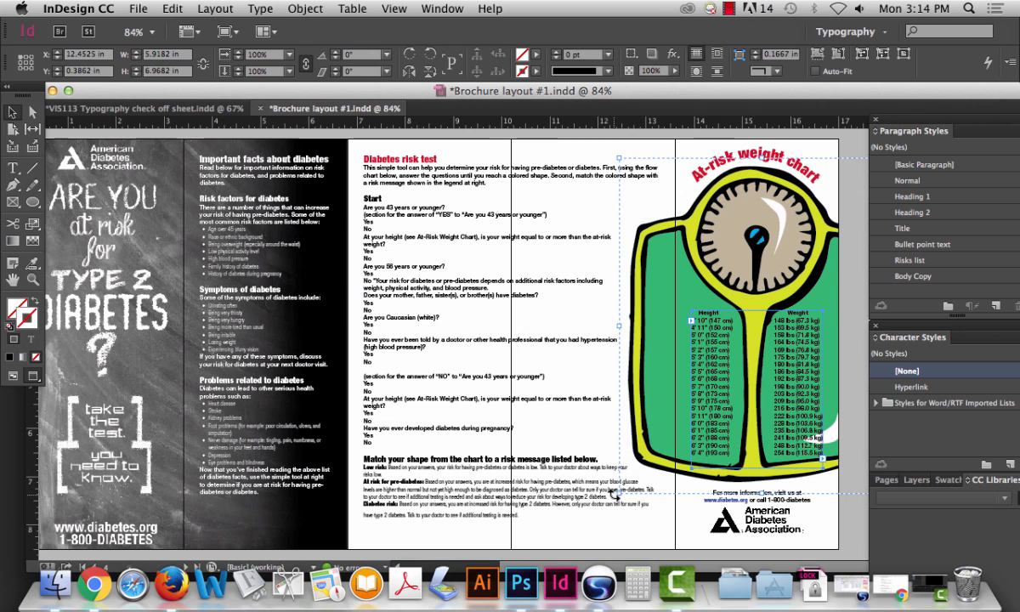
{"action": "left_click_drag", "start_coordinate": [617, 485], "coordinate": [677, 459]}
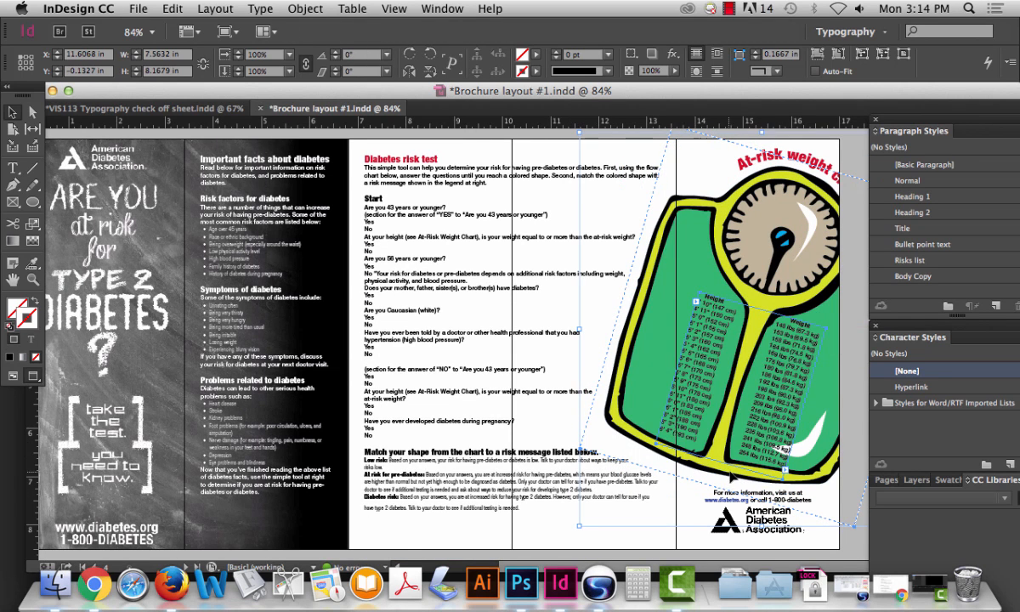
{"action": "left_click_drag", "start_coordinate": [721, 185], "coordinate": [688, 177]}
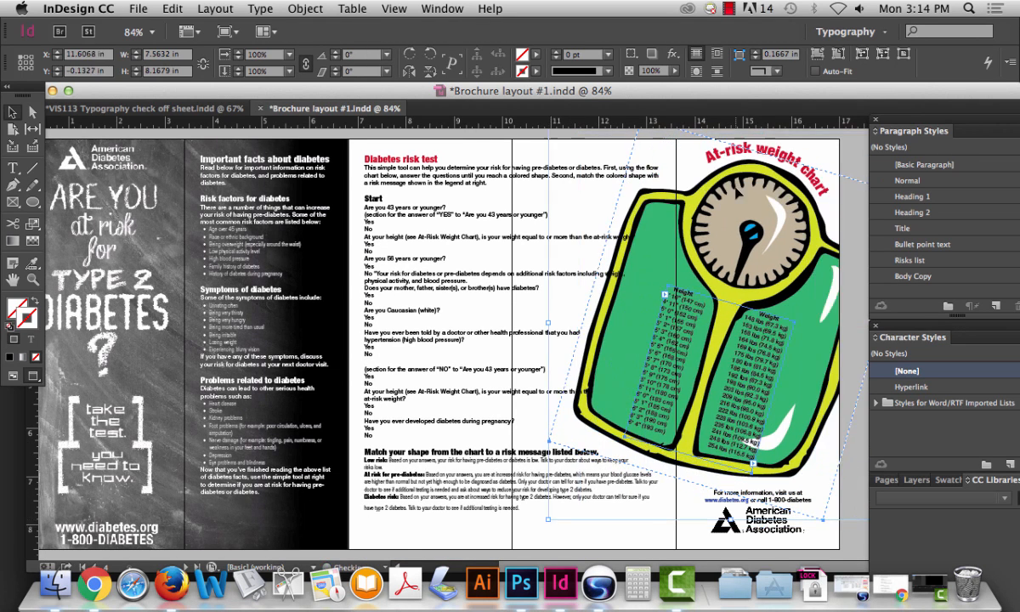
{"action": "left_click_drag", "start_coordinate": [723, 224], "coordinate": [718, 235]}
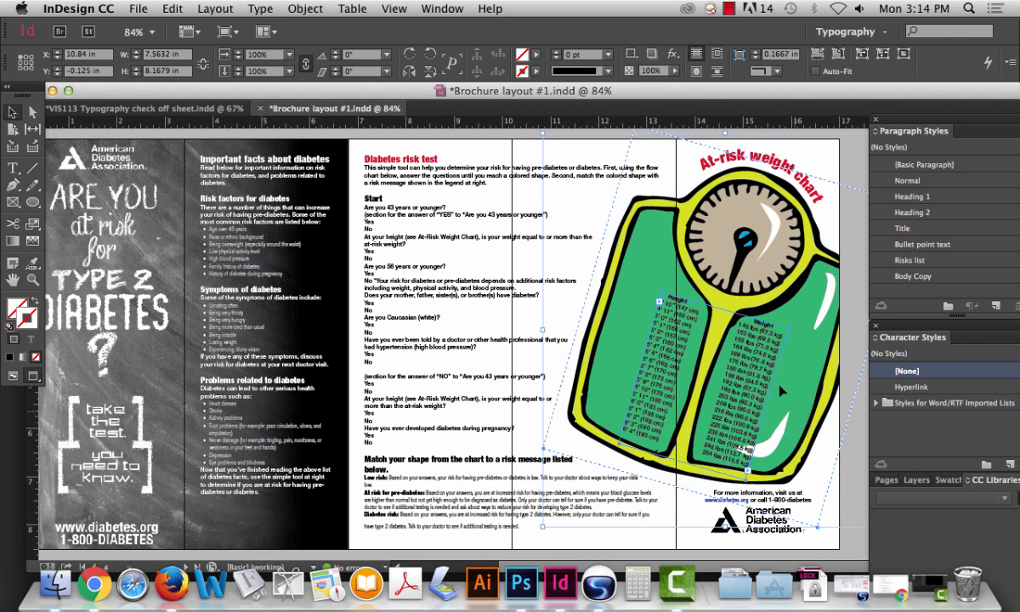
{"action": "key", "text": "Up"}
{"action": "key", "text": "Up"}
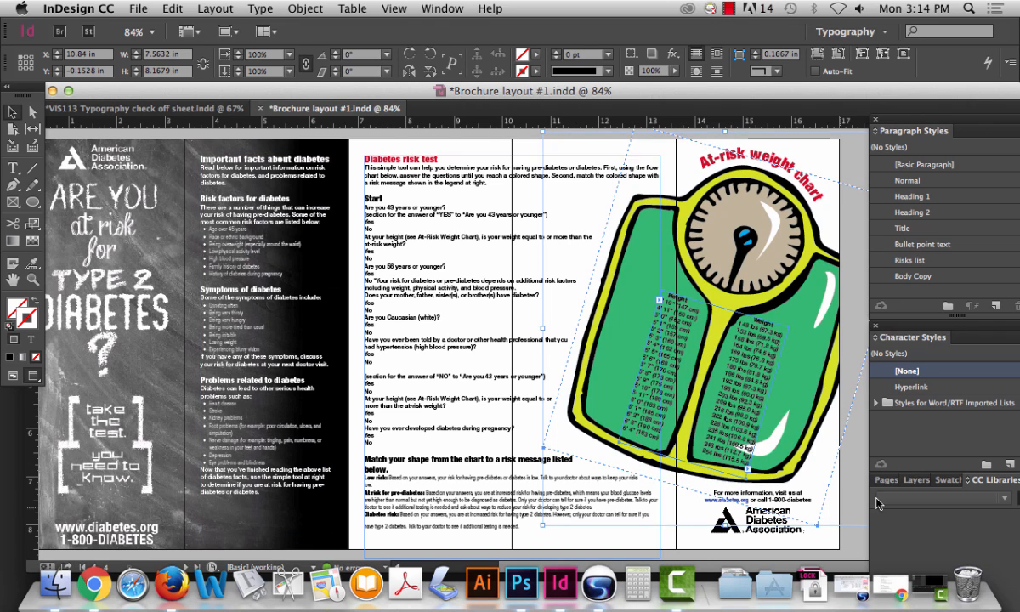
{"action": "left_click", "coordinate": [850, 450]}
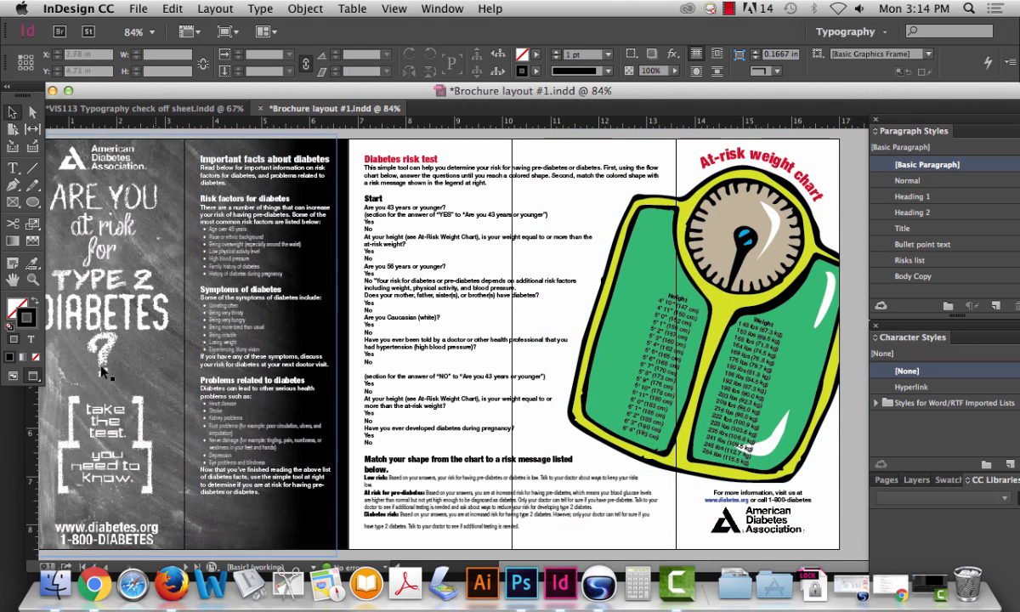
Step: Return to the Selection tool and save the brochure document
{"action": "left_click", "coordinate": [32, 279]}
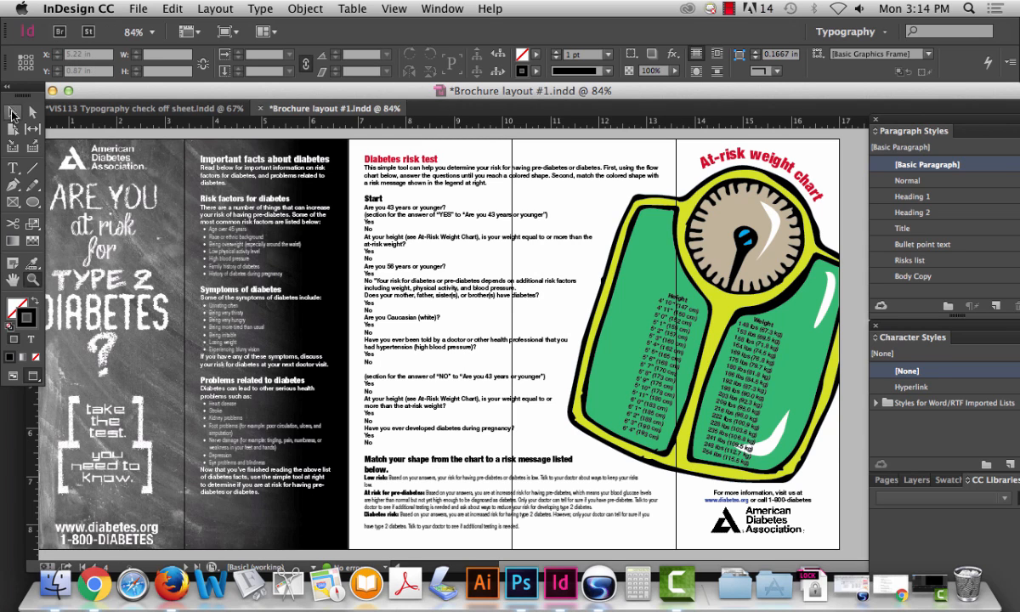
{"action": "left_click", "coordinate": [12, 114]}
{"action": "key", "text": "super+s"}
Step: Load Are You at Risk for Type 2 Diabetes.docx from the desktop's Project 6 - Diabetes Brochure folder for placing
{"action": "left_click", "coordinate": [137, 8]}
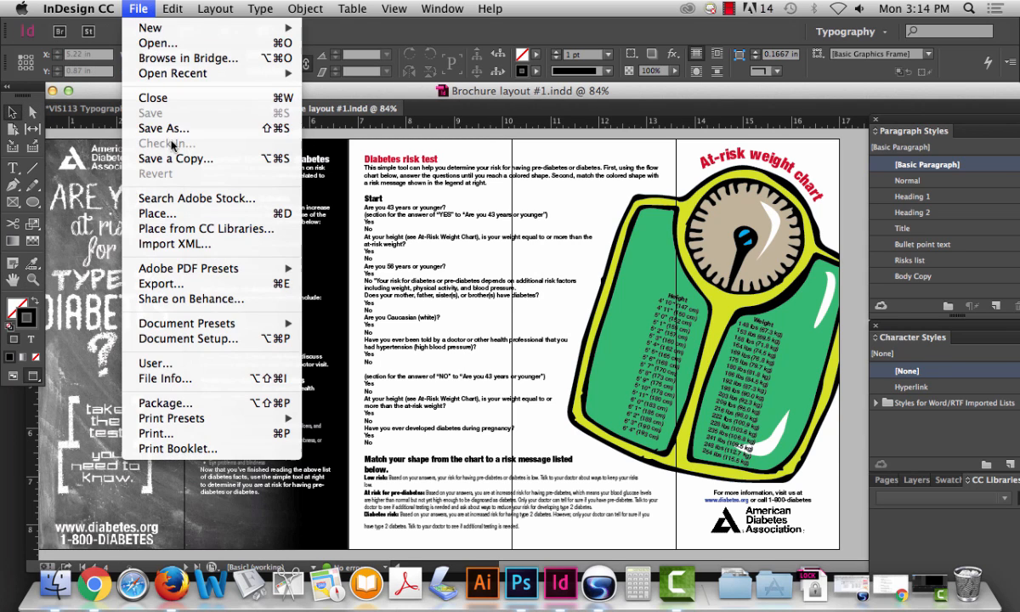
{"action": "left_click", "coordinate": [162, 213]}
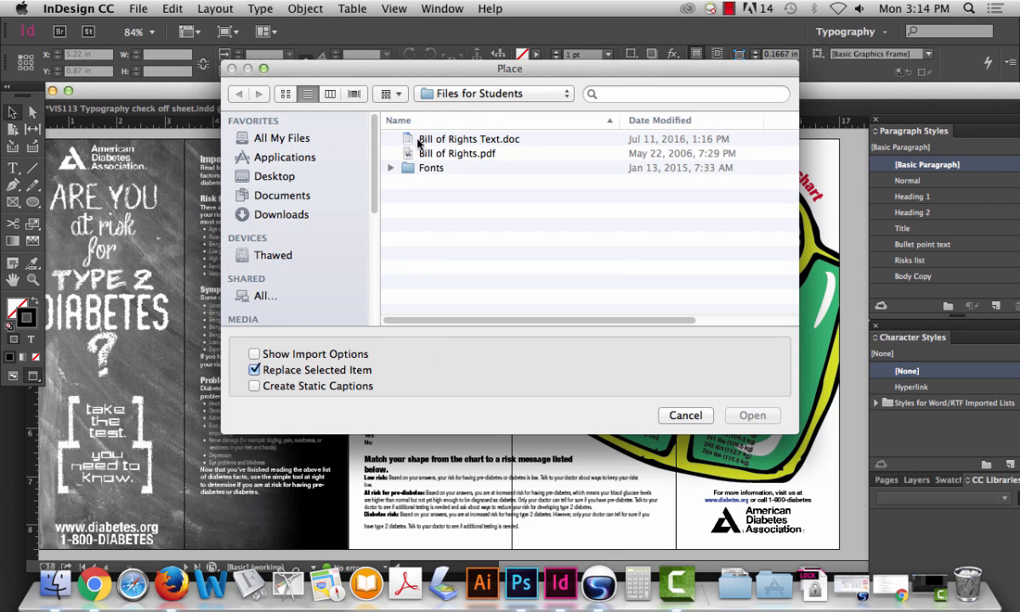
{"action": "left_click", "coordinate": [478, 96]}
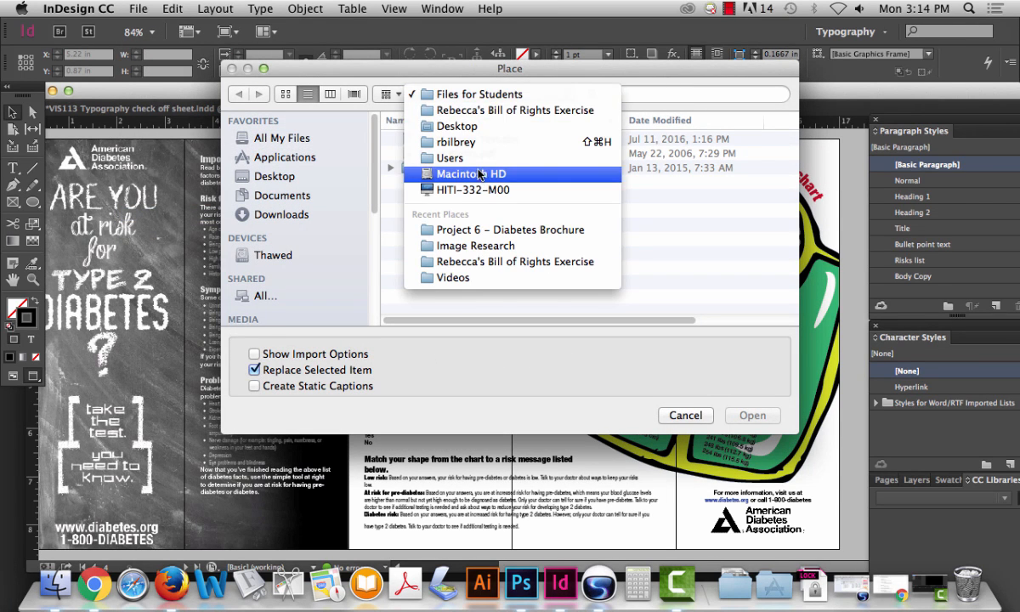
{"action": "left_click", "coordinate": [459, 126]}
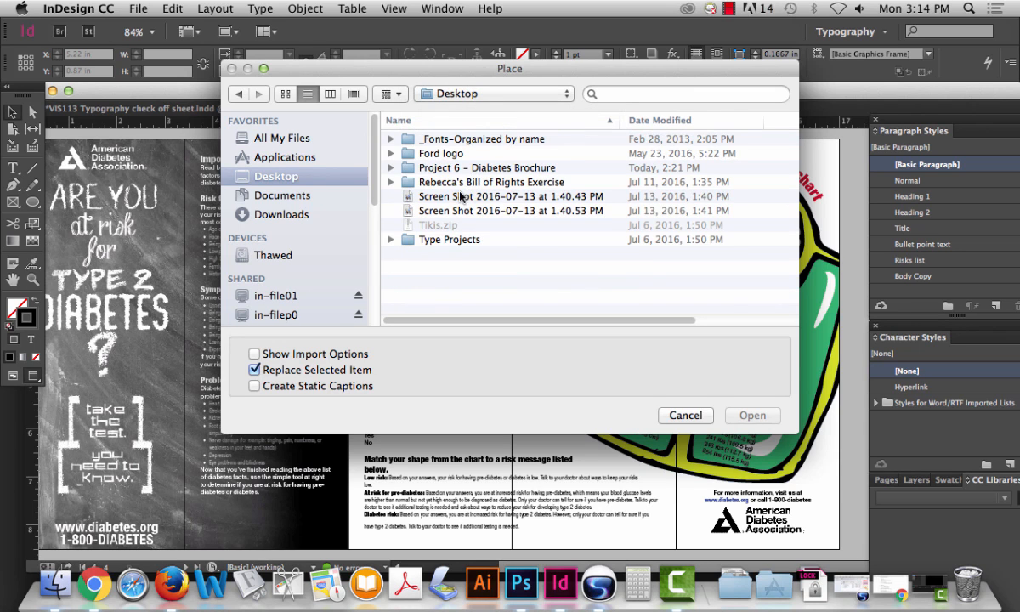
{"action": "left_click", "coordinate": [453, 168]}
{"action": "double_click", "coordinate": [453, 169]}
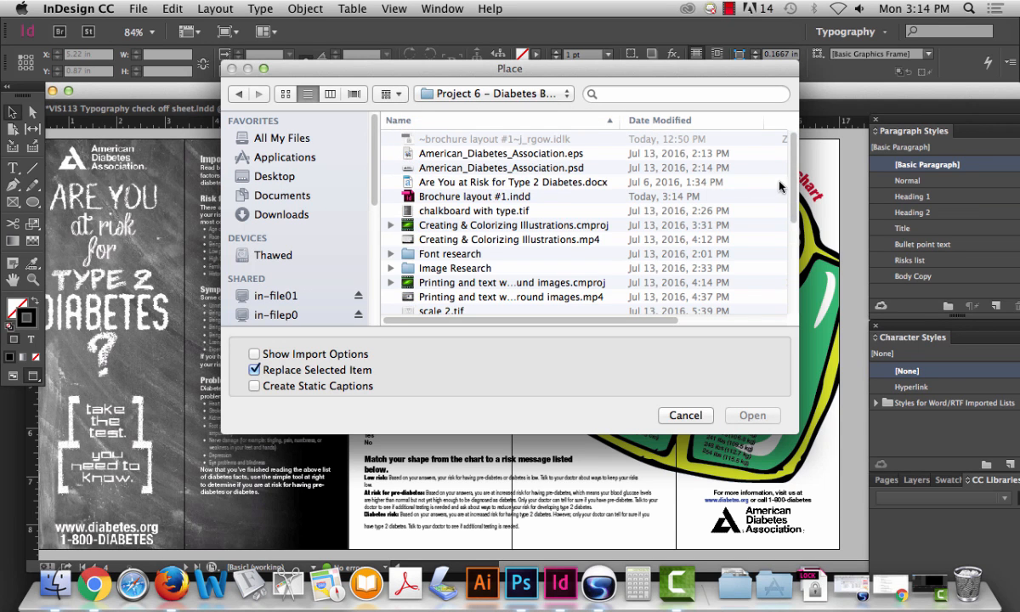
{"action": "scroll", "coordinate": [780, 186], "scroll_direction": "down", "scroll_amount": 5}
{"action": "scroll", "coordinate": [777, 221], "scroll_direction": "up", "scroll_amount": 3}
{"action": "scroll", "coordinate": [774, 273], "scroll_direction": "down", "scroll_amount": 4}
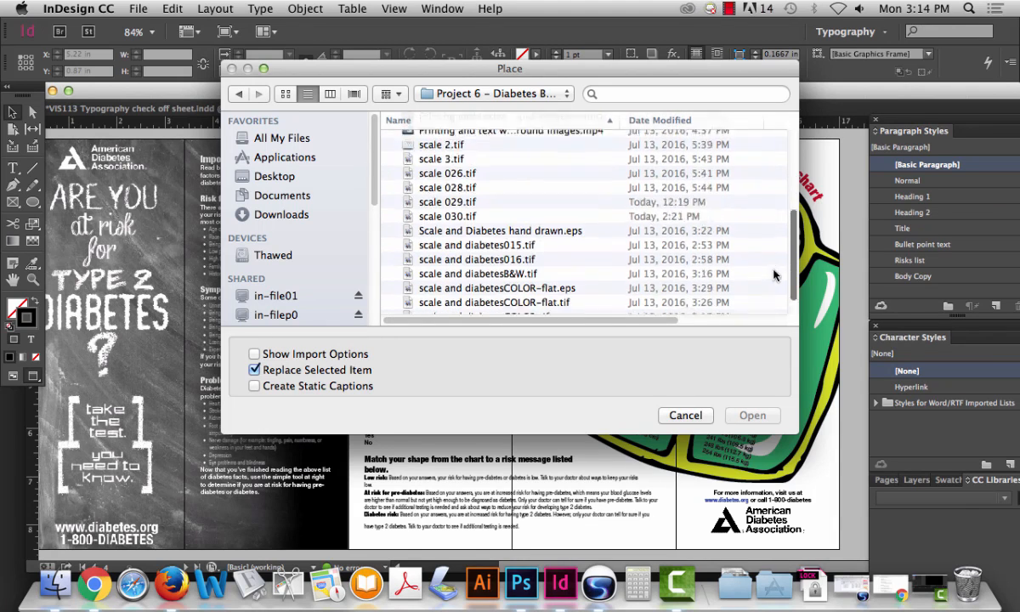
{"action": "scroll", "coordinate": [774, 277], "scroll_direction": "down", "scroll_amount": 2}
{"action": "scroll", "coordinate": [730, 260], "scroll_direction": "up", "scroll_amount": 8}
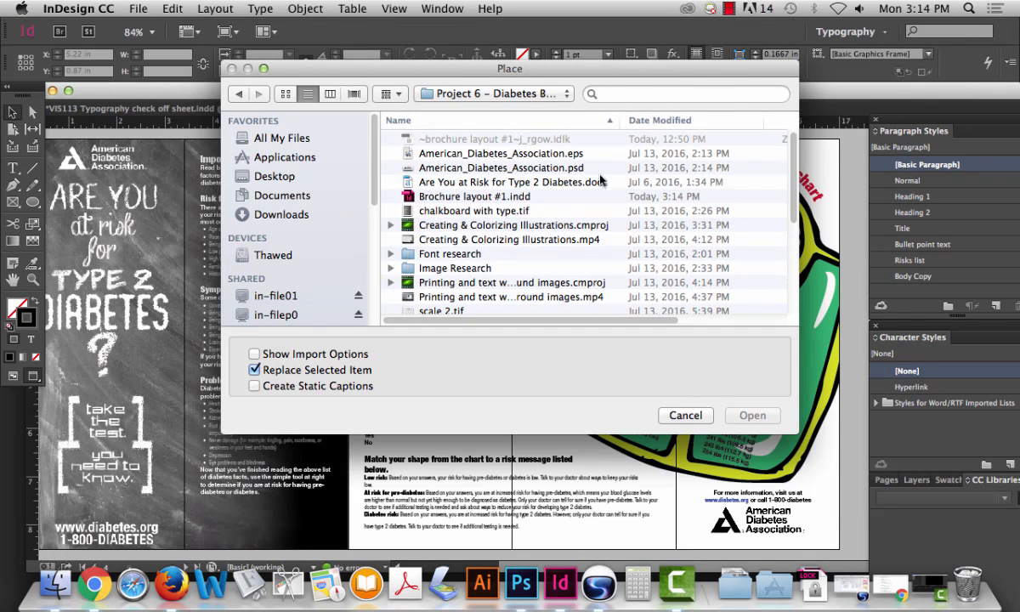
{"action": "double_click", "coordinate": [481, 183]}
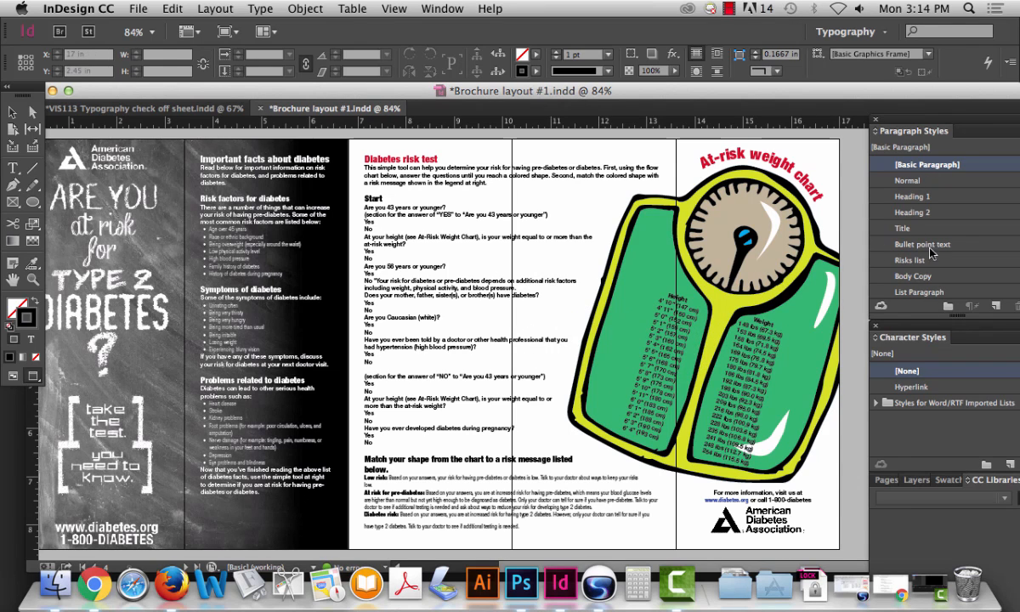
Step: Add a blank four-page spread based on A-Master below the existing five-page spread
{"action": "left_click", "coordinate": [890, 482]}
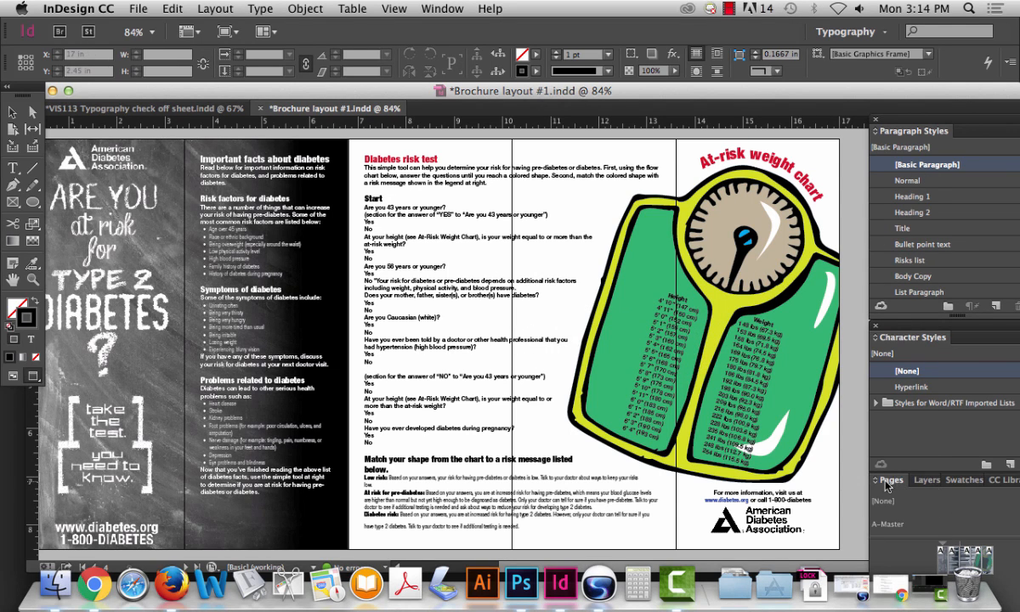
{"action": "left_click_drag", "start_coordinate": [887, 483], "coordinate": [791, 266]}
{"action": "left_click_drag", "start_coordinate": [806, 147], "coordinate": [729, 277]}
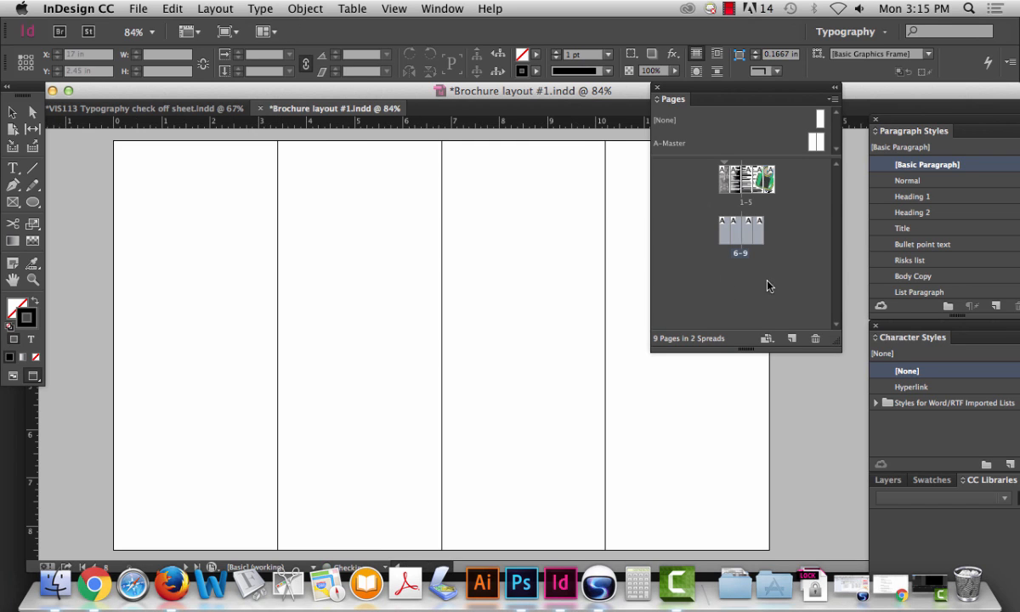
Step: Flow the loaded Word text automatically through all four pages of the blank spread, replacing the single-column placement
{"action": "left_click", "coordinate": [131, 158]}
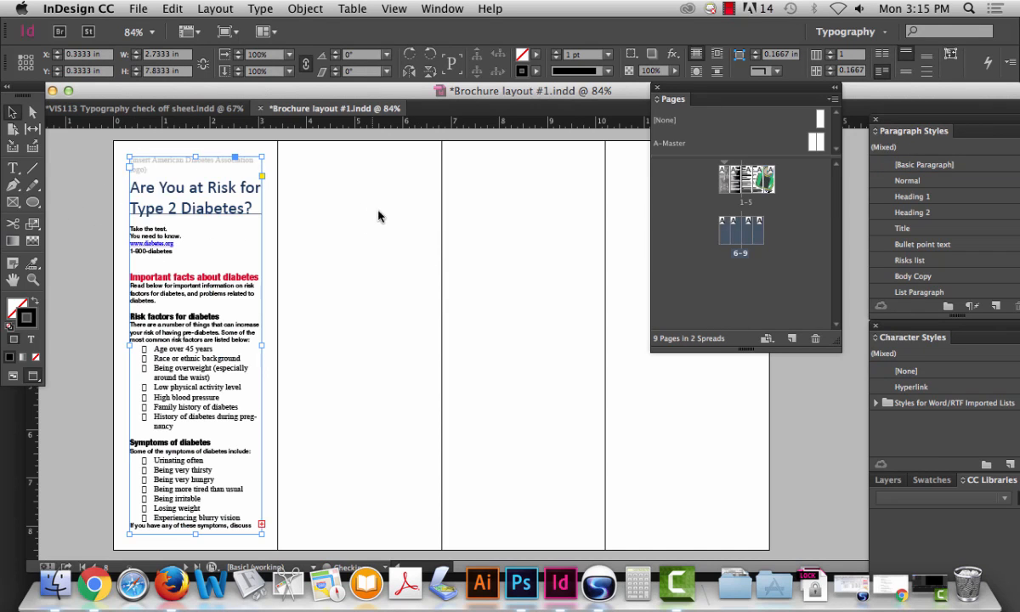
{"action": "key", "text": "super+z"}
{"action": "left_click", "coordinate": [270, 196], "text": "shift"}
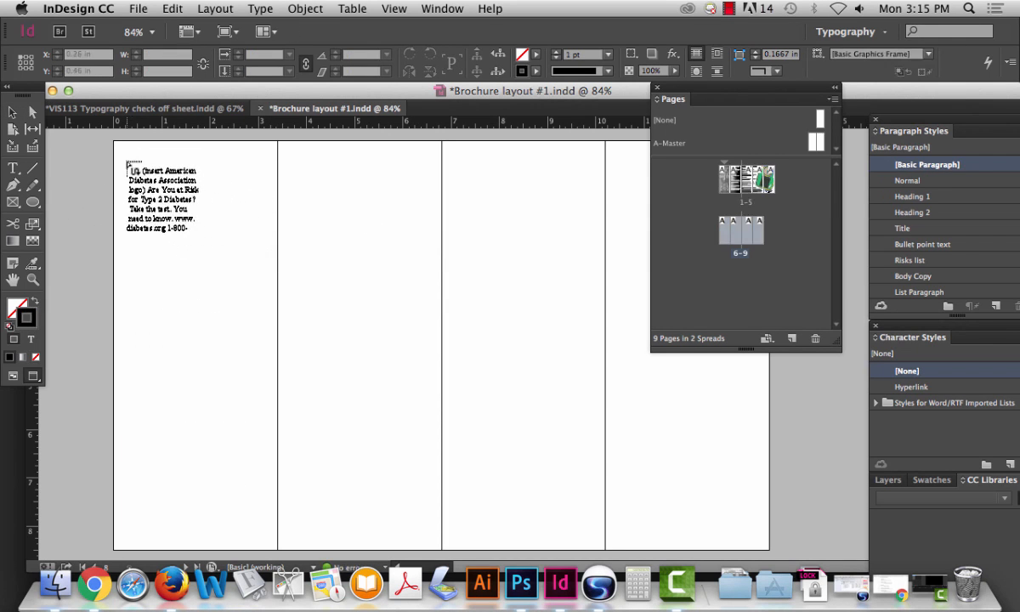
{"action": "left_click", "coordinate": [280, 198]}
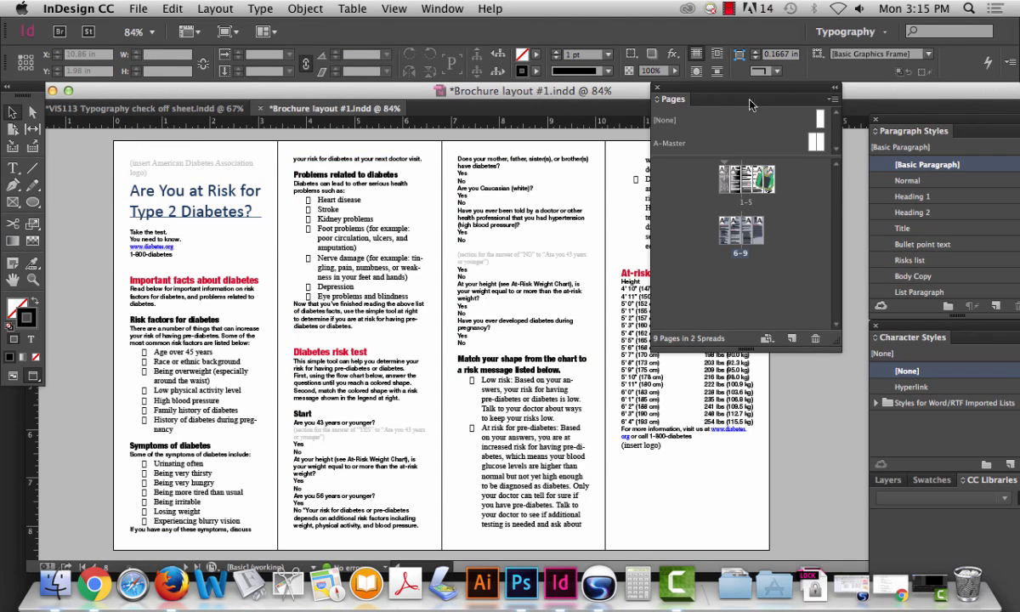
{"action": "left_click", "coordinate": [657, 87]}
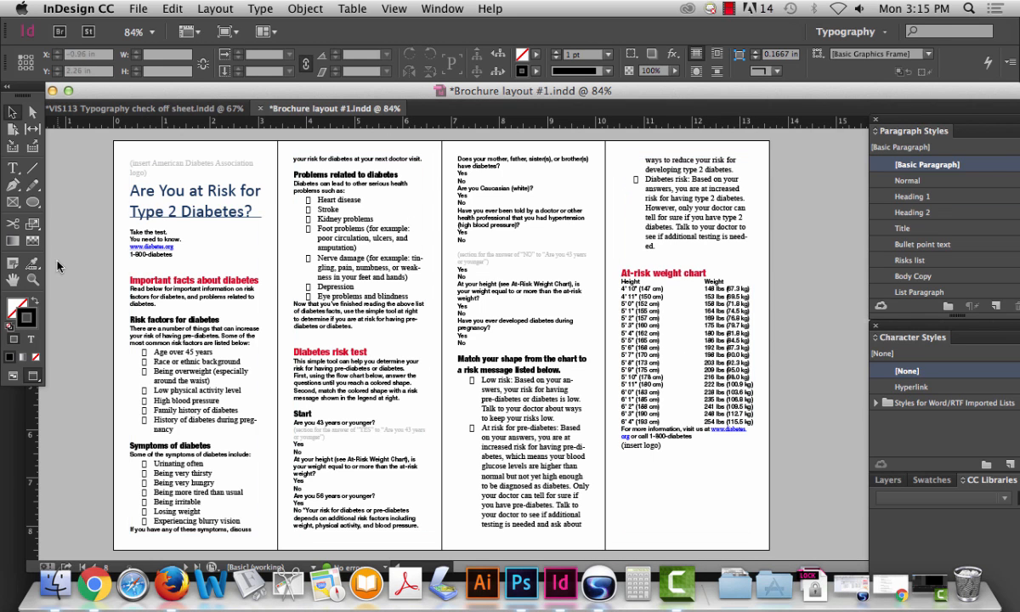
Step: Turn off the paragraph rule below both lines of the title Are You at Risk for Type 2 Diabetes?
{"action": "left_click", "coordinate": [33, 279]}
{"action": "left_click_drag", "start_coordinate": [106, 162], "coordinate": [325, 284]}
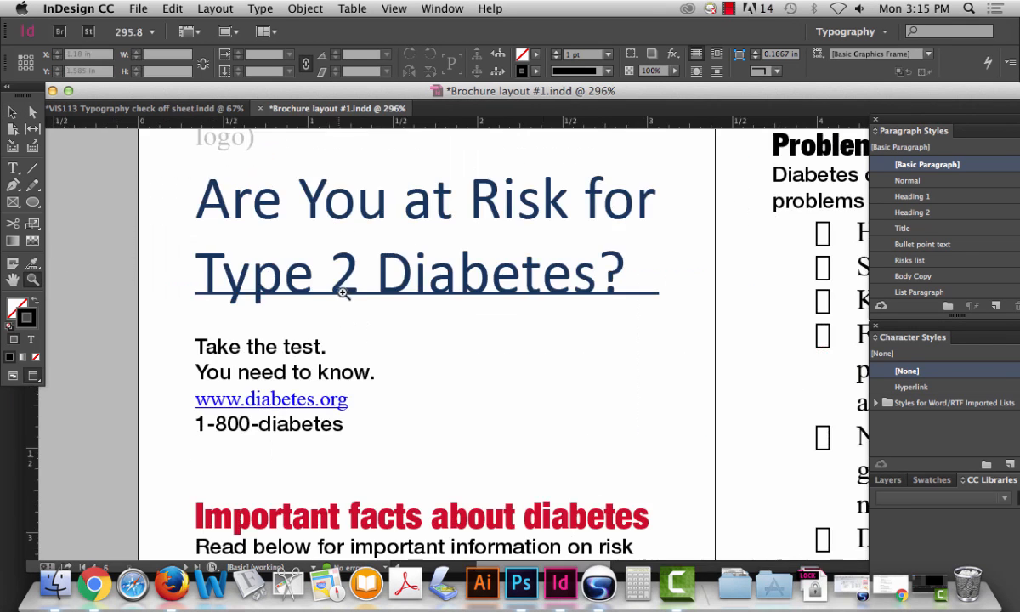
{"action": "left_click", "coordinate": [13, 168]}
{"action": "left_click", "coordinate": [363, 255]}
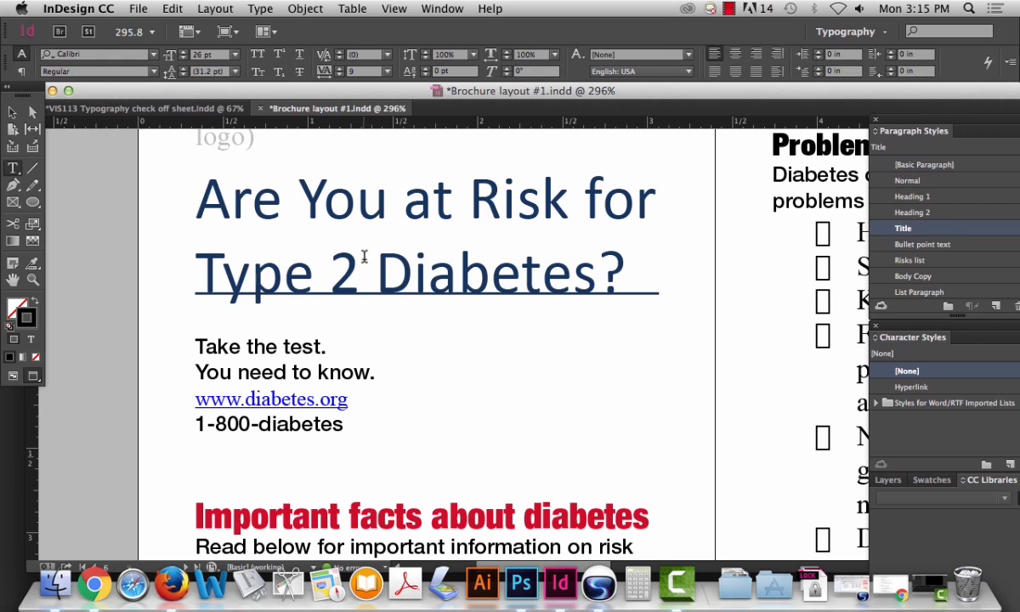
{"action": "triple_click", "coordinate": [364, 255]}
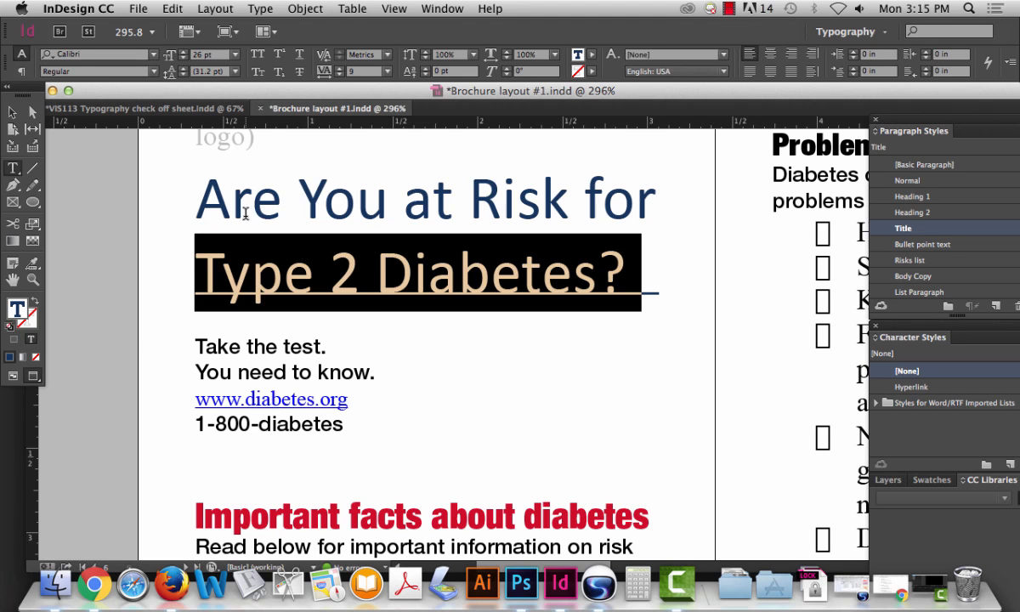
{"action": "triple_click", "coordinate": [245, 213]}
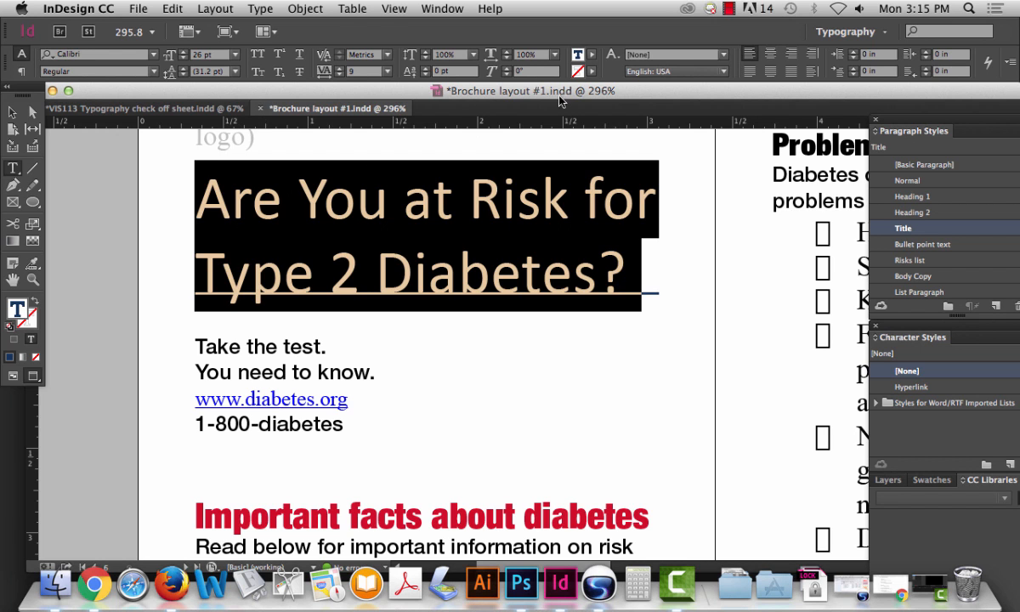
{"action": "left_click_drag", "start_coordinate": [560, 97], "coordinate": [554, 96]}
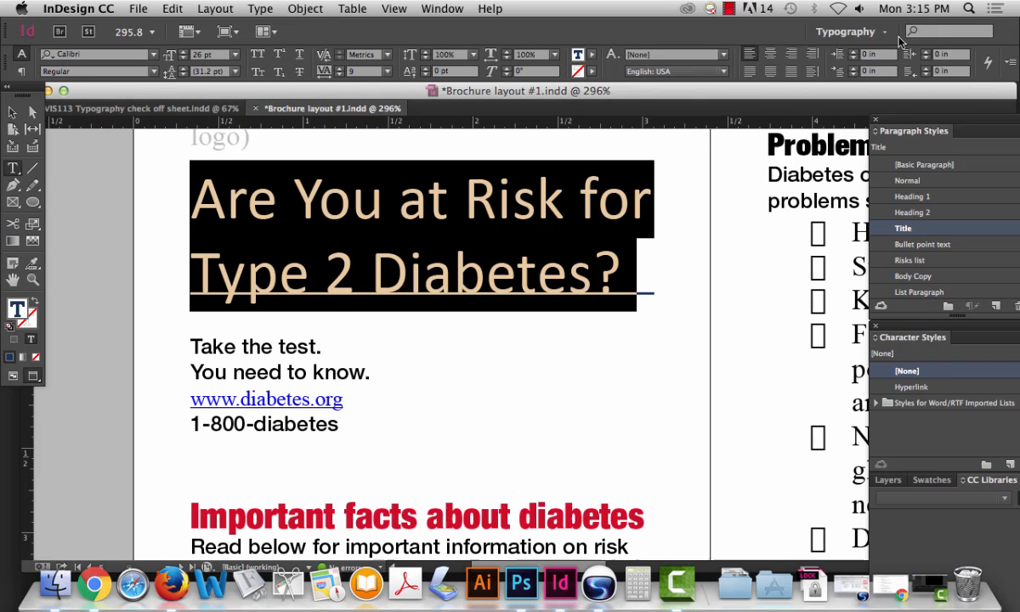
{"action": "left_click", "coordinate": [1011, 63]}
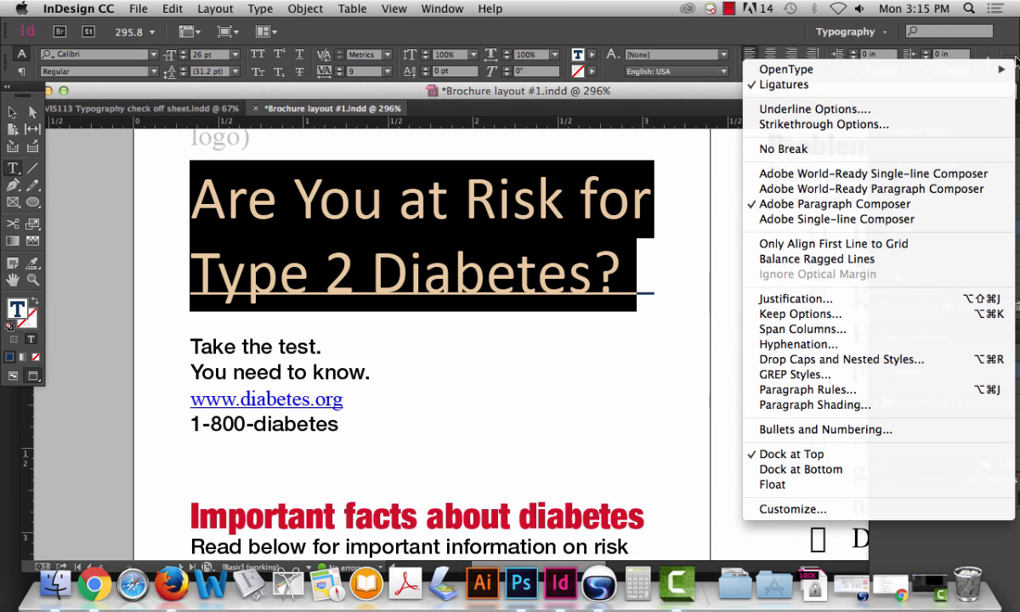
{"action": "left_click", "coordinate": [1012, 63]}
{"action": "left_click", "coordinate": [1013, 64]}
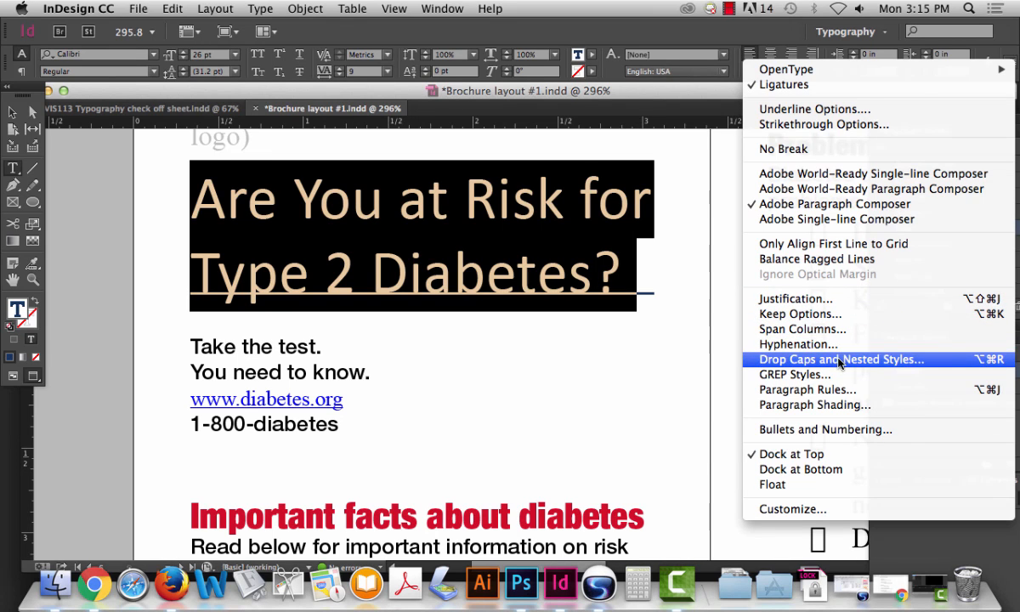
{"action": "left_click", "coordinate": [841, 391]}
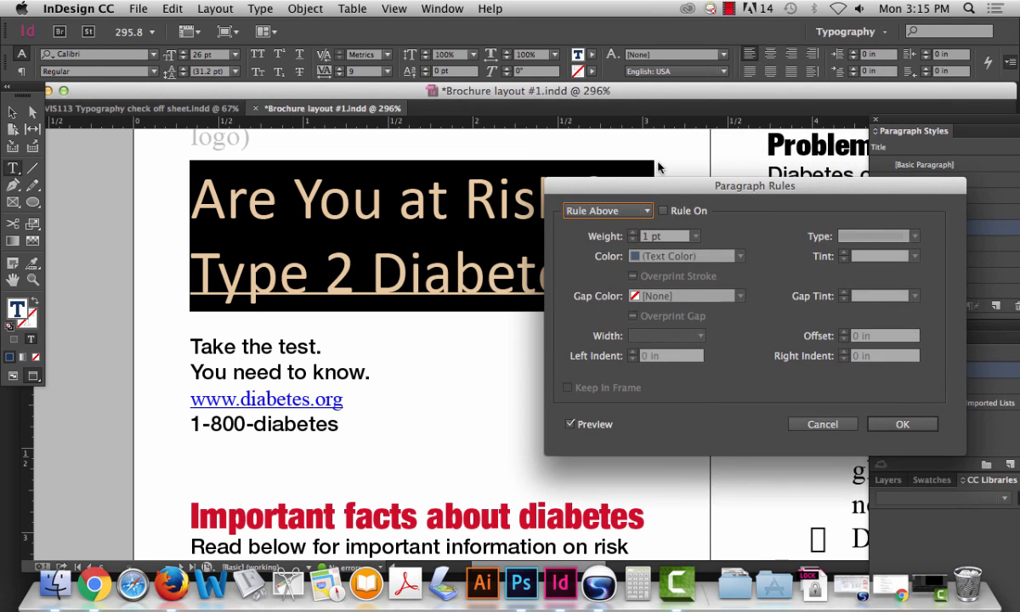
{"action": "left_click_drag", "start_coordinate": [664, 179], "coordinate": [717, 39]}
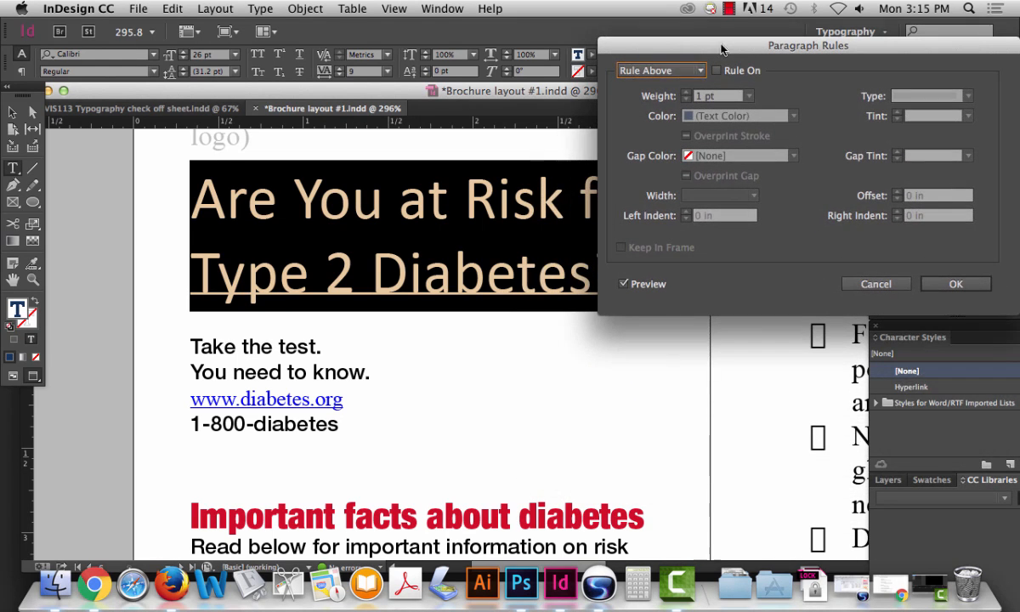
{"action": "left_click", "coordinate": [659, 71]}
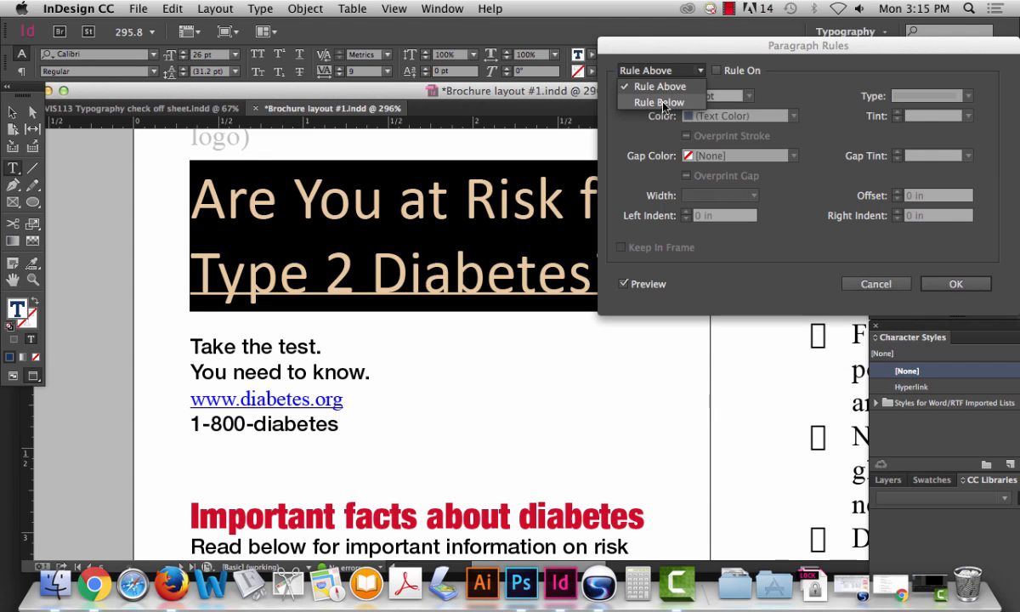
{"action": "left_click", "coordinate": [660, 103]}
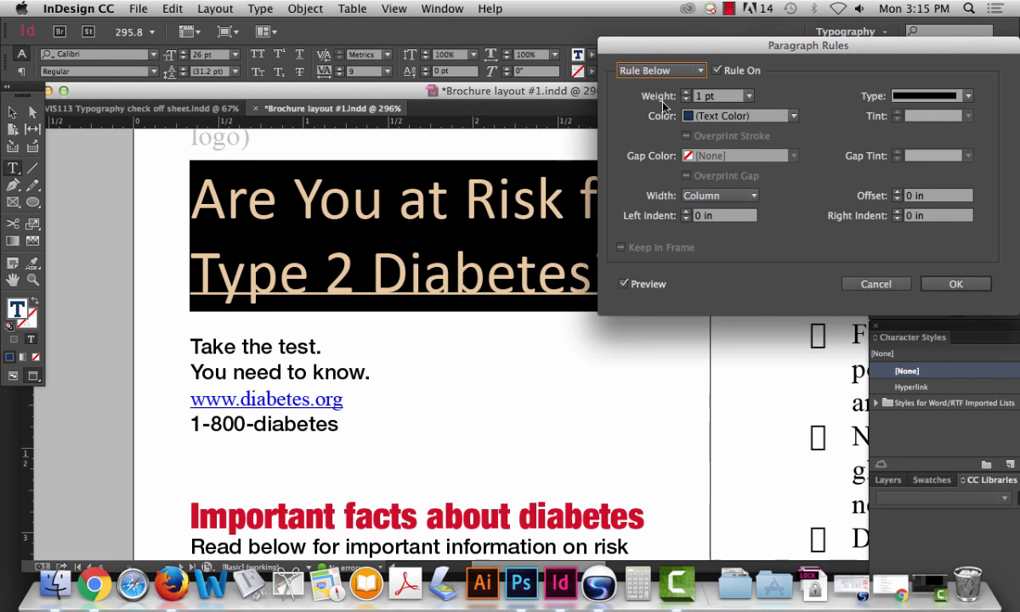
{"action": "left_click", "coordinate": [728, 73]}
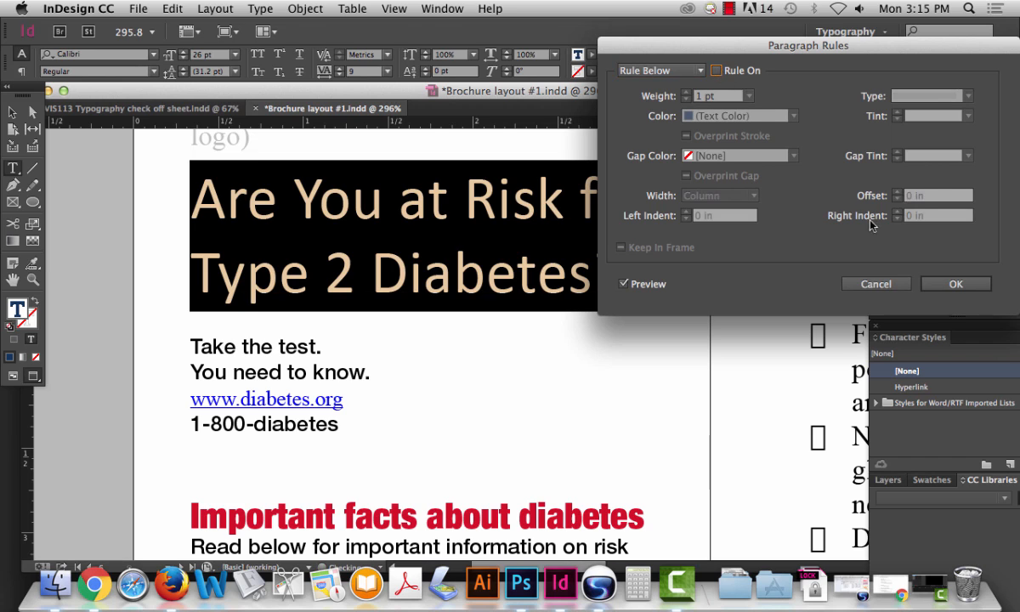
{"action": "left_click", "coordinate": [957, 286]}
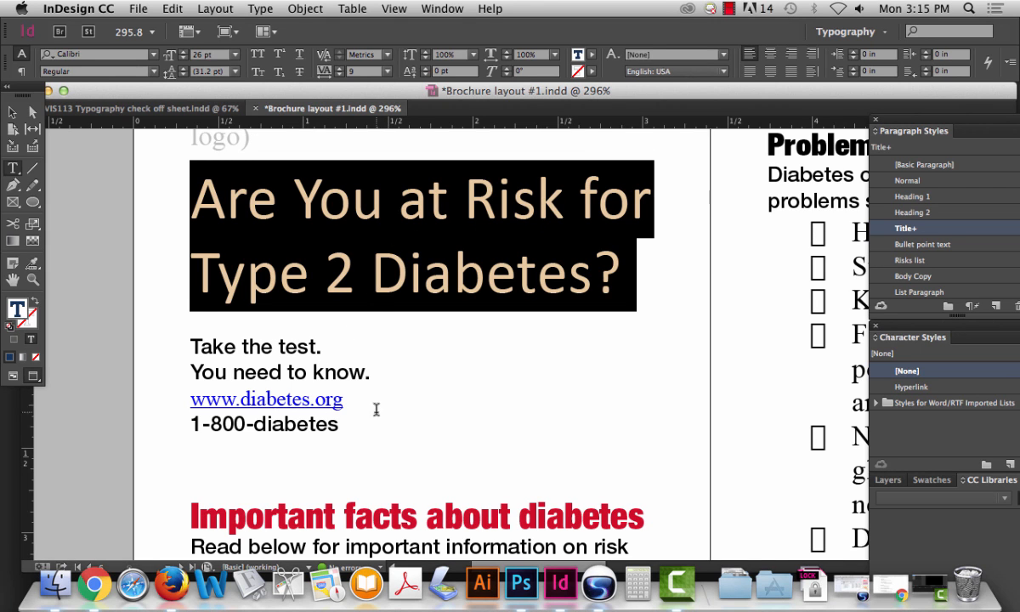
{"action": "left_click", "coordinate": [409, 403]}
{"action": "scroll", "coordinate": [367, 386], "scroll_direction": "down", "scroll_amount": 3}
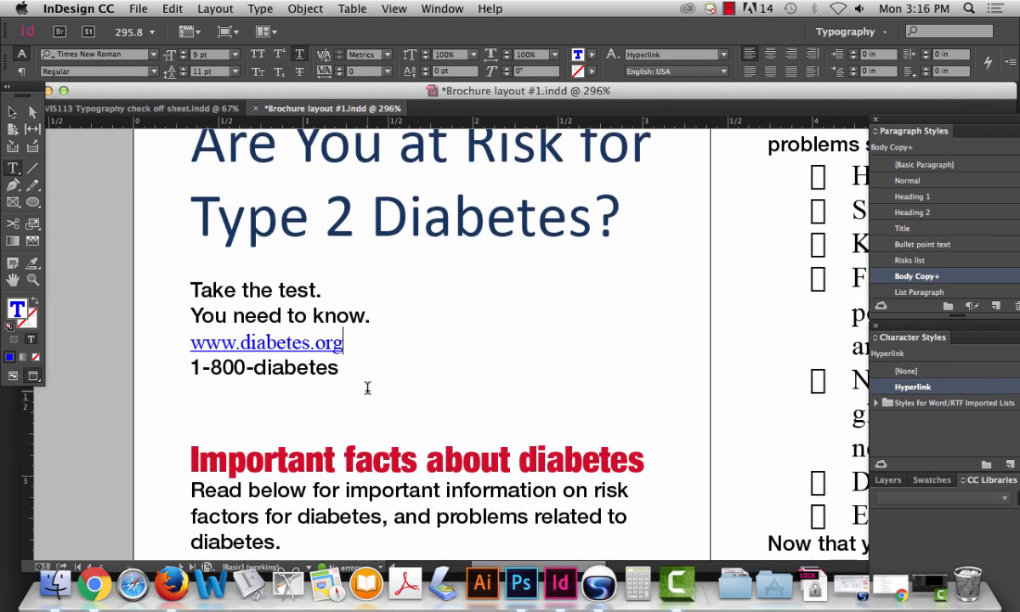
{"action": "triple_click", "coordinate": [331, 341]}
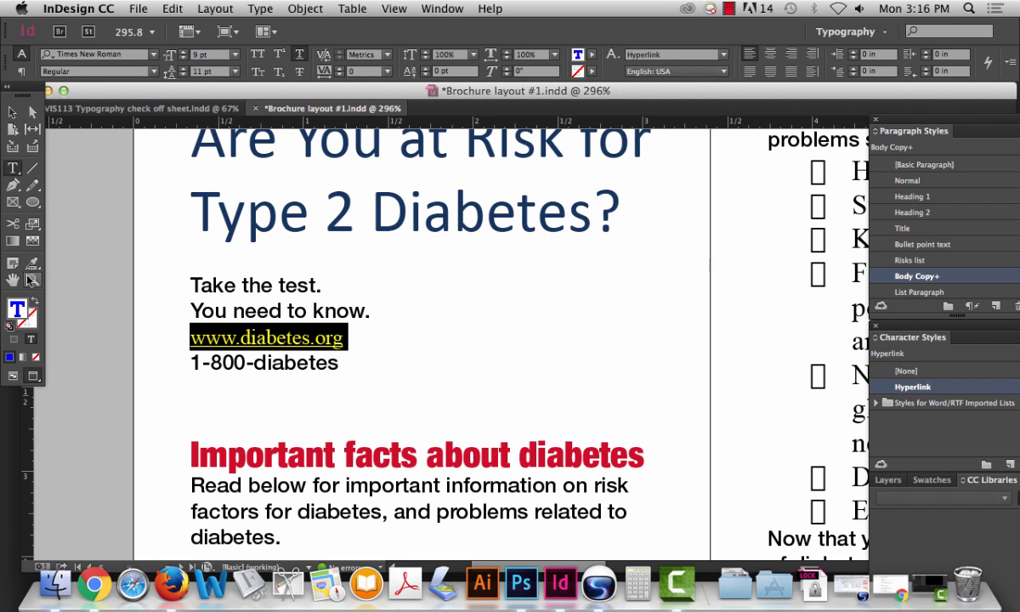
{"action": "left_click_drag", "start_coordinate": [136, 247], "coordinate": [611, 452]}
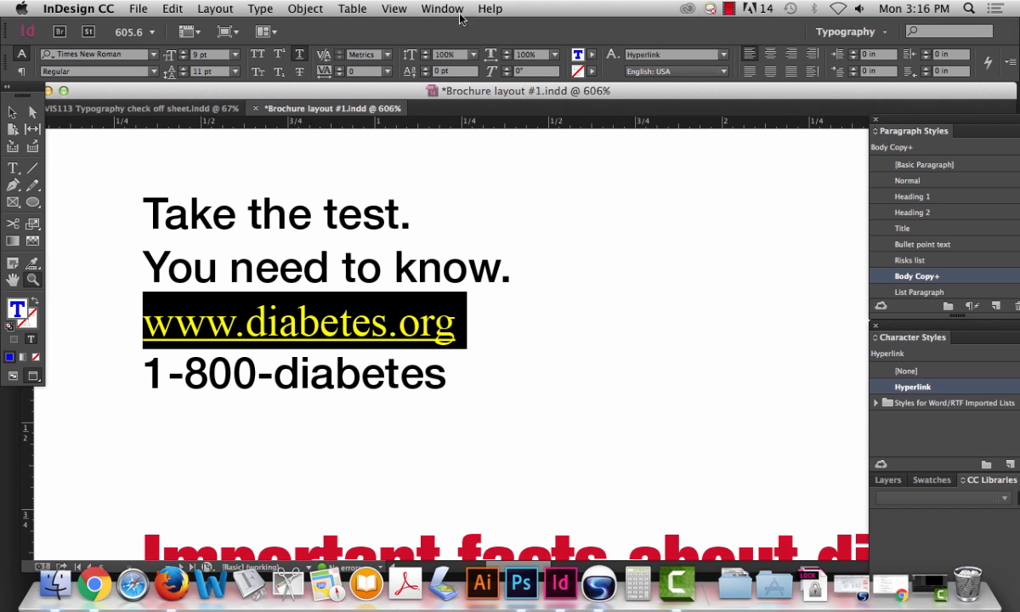
{"action": "left_click", "coordinate": [432, 8]}
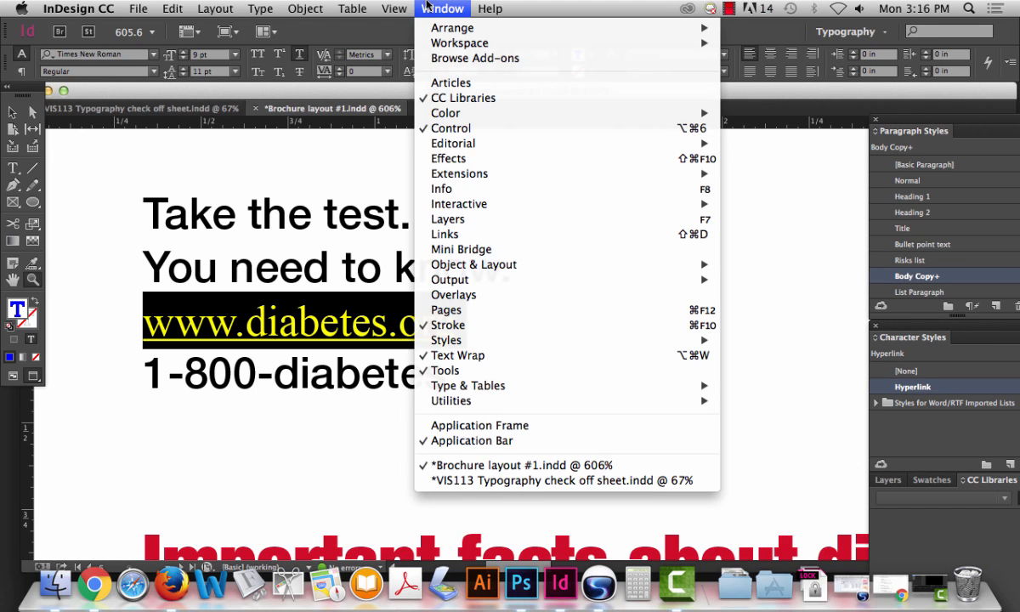
{"action": "mouse_move", "coordinate": [487, 282]}
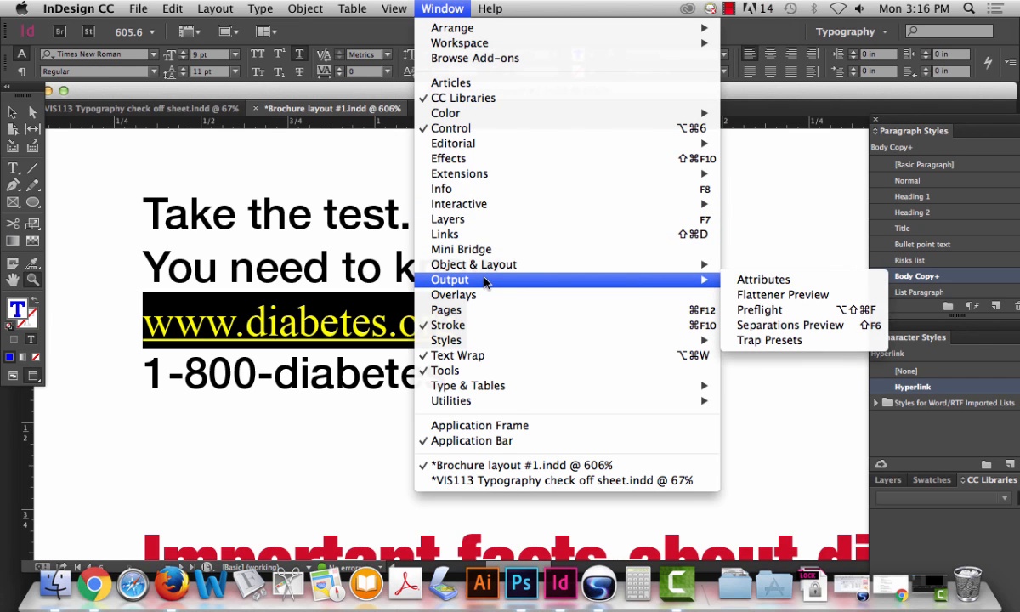
{"action": "mouse_move", "coordinate": [482, 210]}
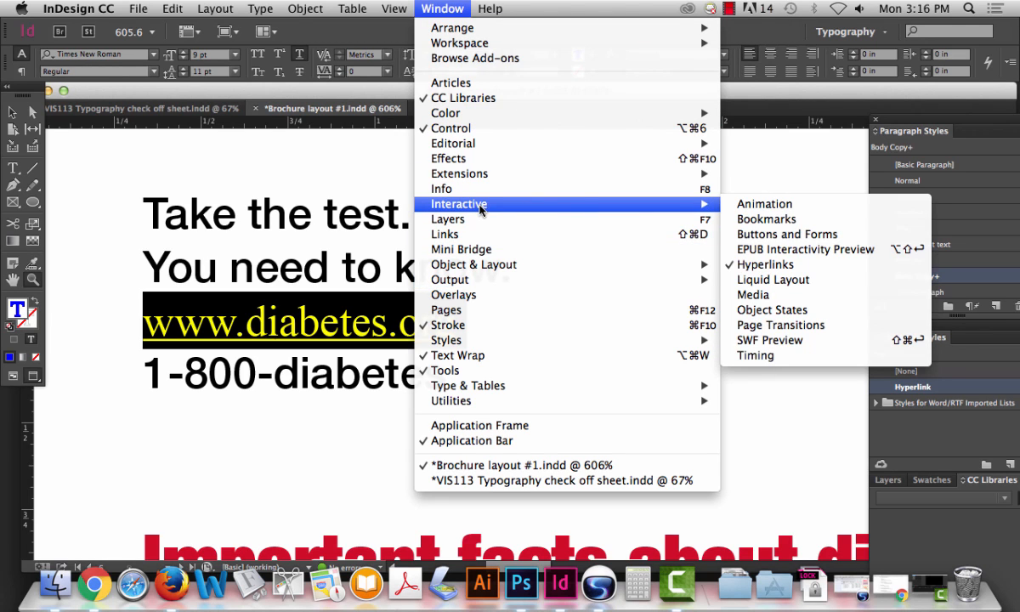
{"action": "left_click", "coordinate": [799, 266]}
{"action": "left_click", "coordinate": [440, 11]}
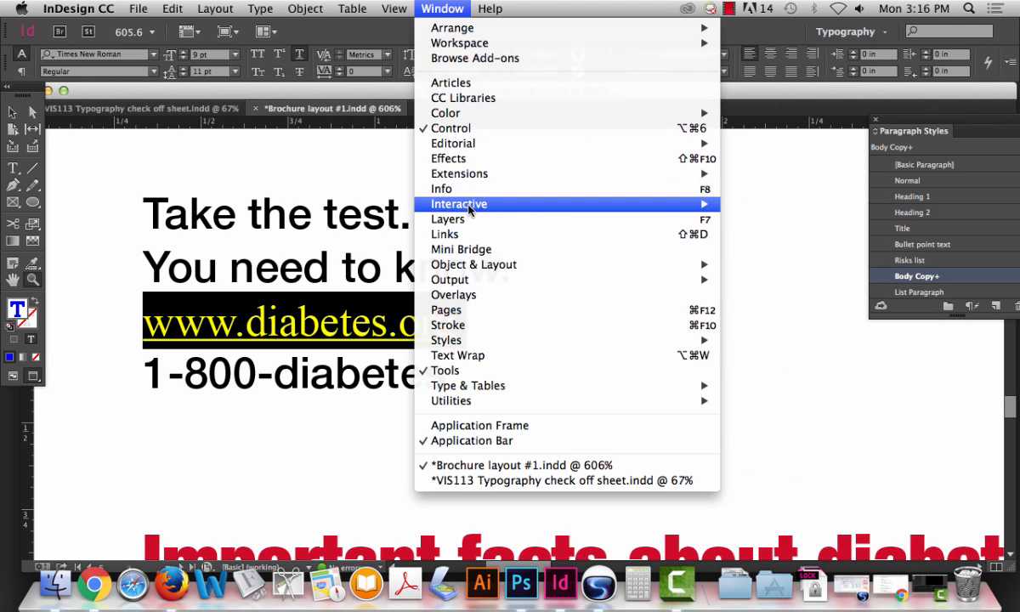
{"action": "mouse_move", "coordinate": [471, 210]}
{"action": "left_click", "coordinate": [766, 263]}
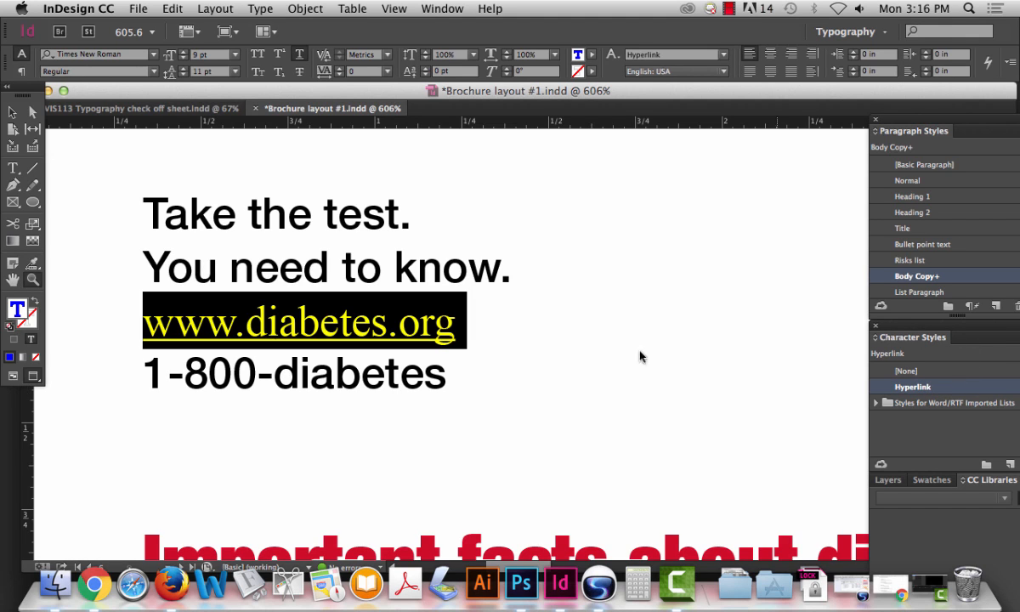
{"action": "double_click", "coordinate": [924, 388]}
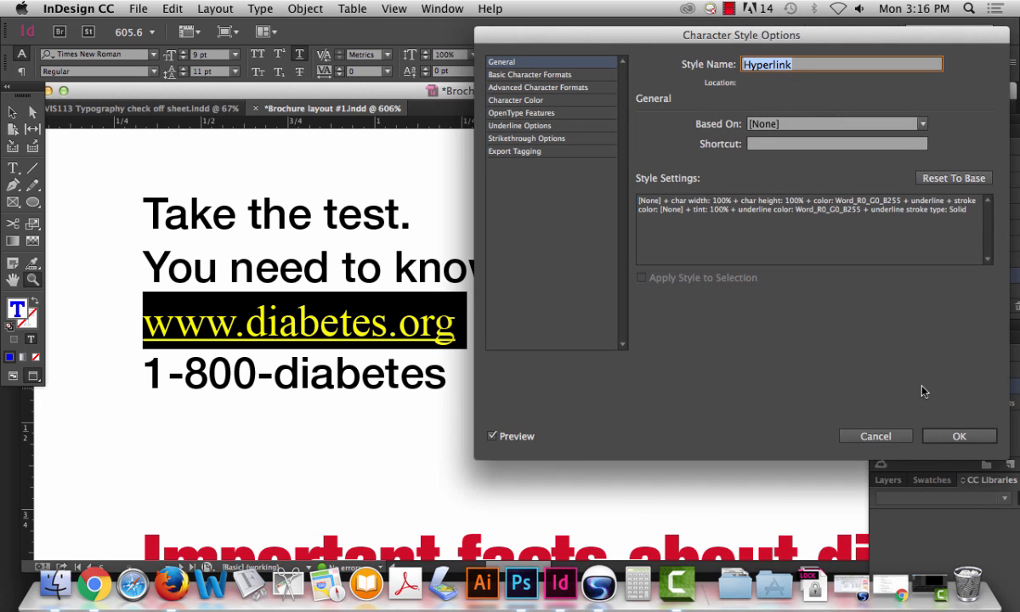
{"action": "left_click", "coordinate": [877, 437]}
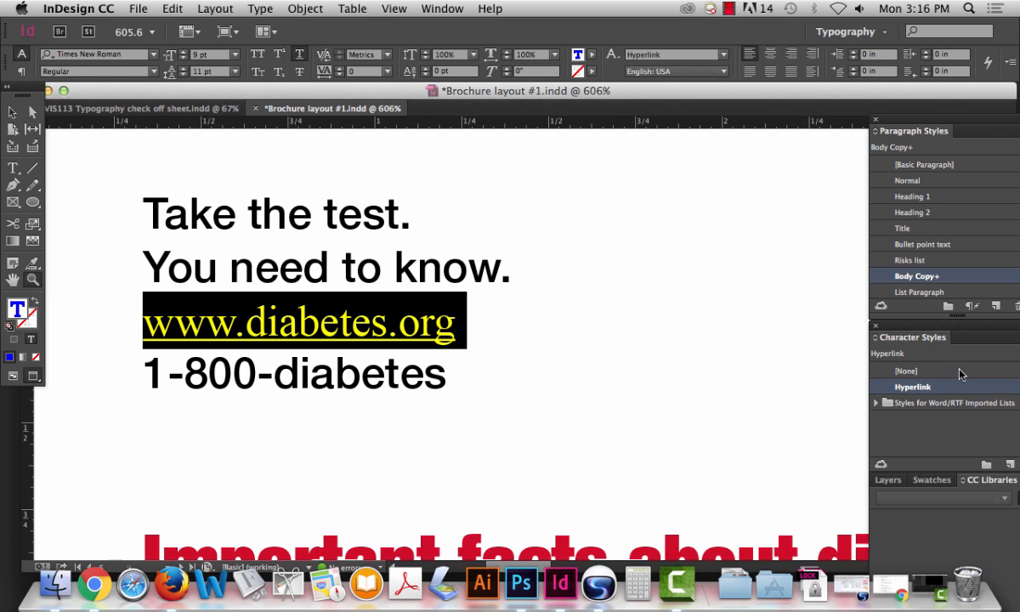
Step: Turn off Underline in the basic character formats of the Hyperlink character style
{"action": "left_click", "coordinate": [877, 403]}
{"action": "double_click", "coordinate": [933, 392]}
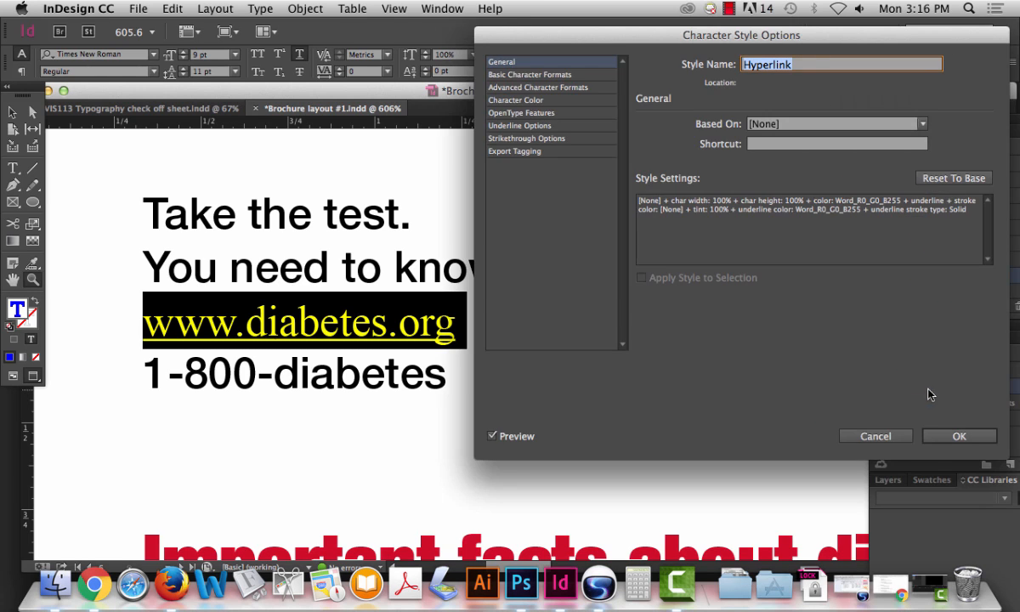
{"action": "left_click", "coordinate": [536, 75]}
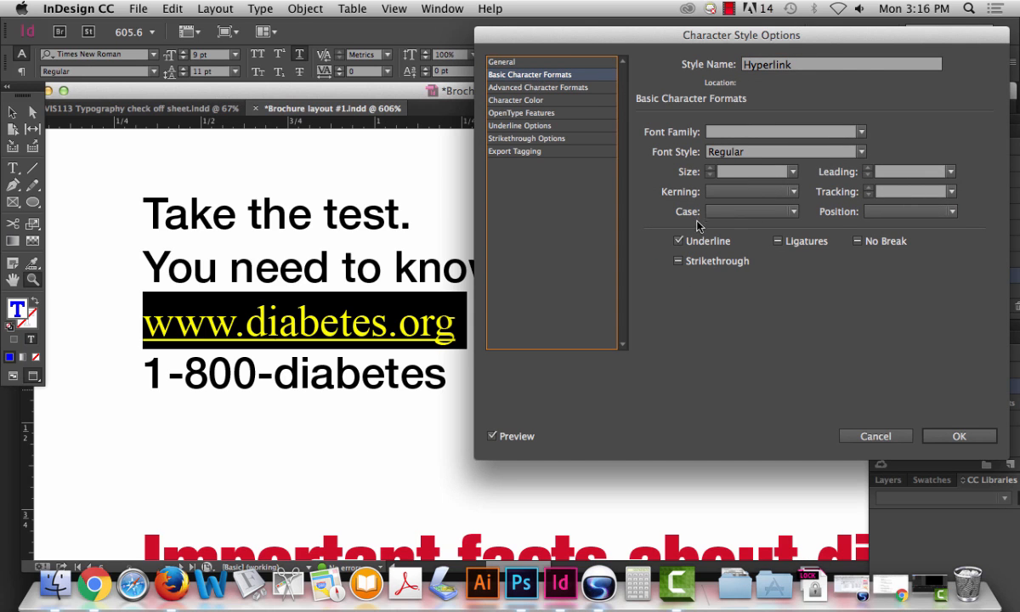
{"action": "left_click", "coordinate": [780, 212]}
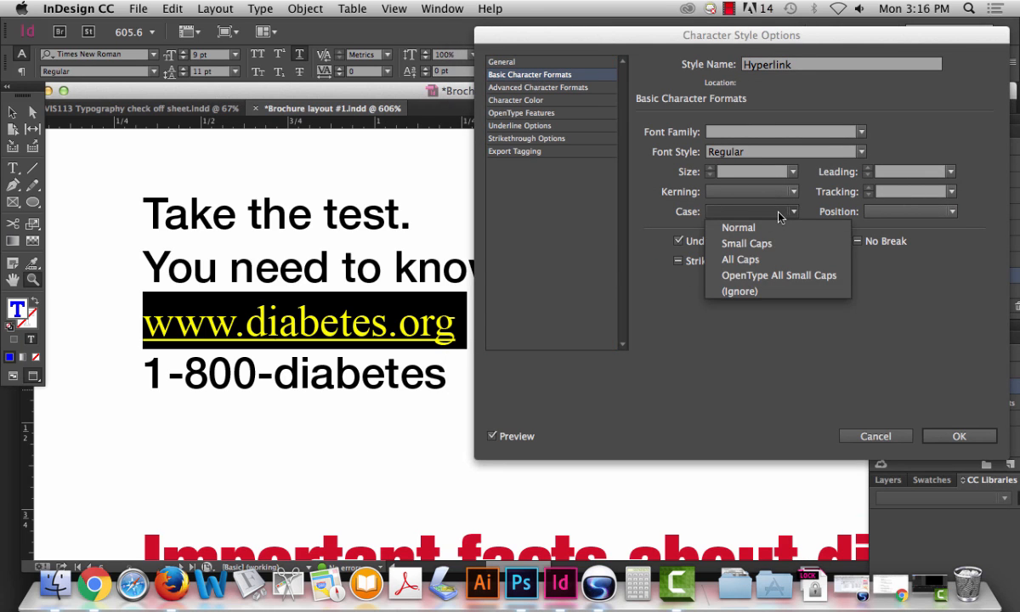
{"action": "left_click", "coordinate": [617, 218]}
{"action": "left_click", "coordinate": [679, 242]}
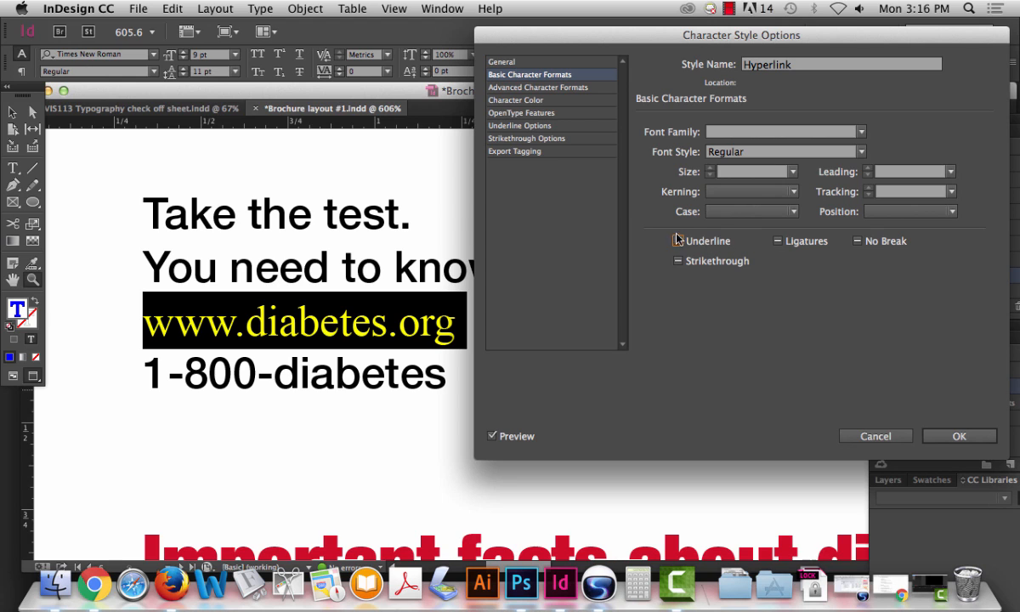
{"action": "left_click", "coordinate": [959, 435]}
{"action": "key", "text": "super+equal"}
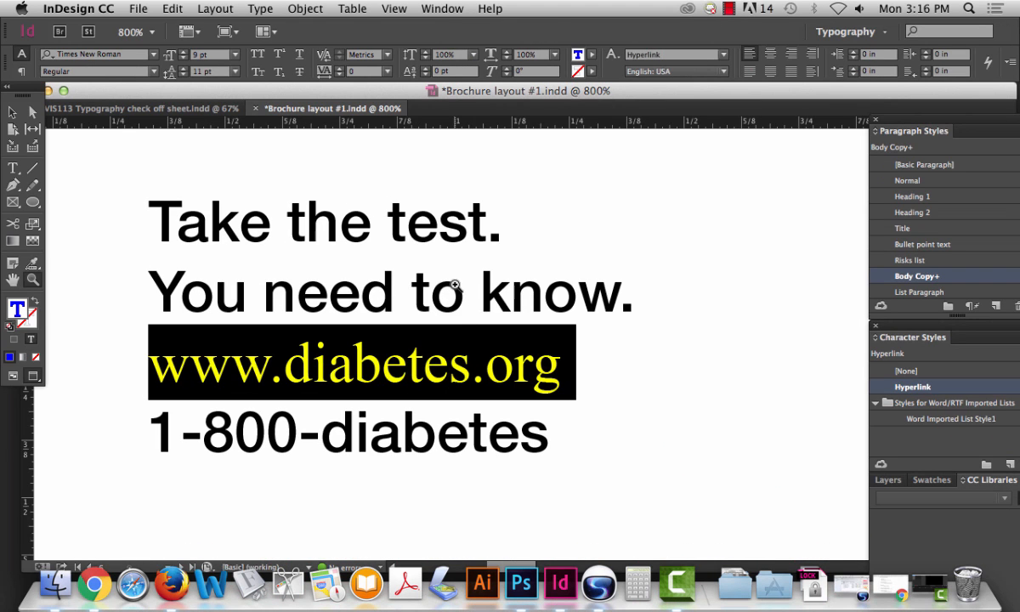
{"action": "left_click", "coordinate": [13, 167]}
{"action": "left_click", "coordinate": [340, 320]}
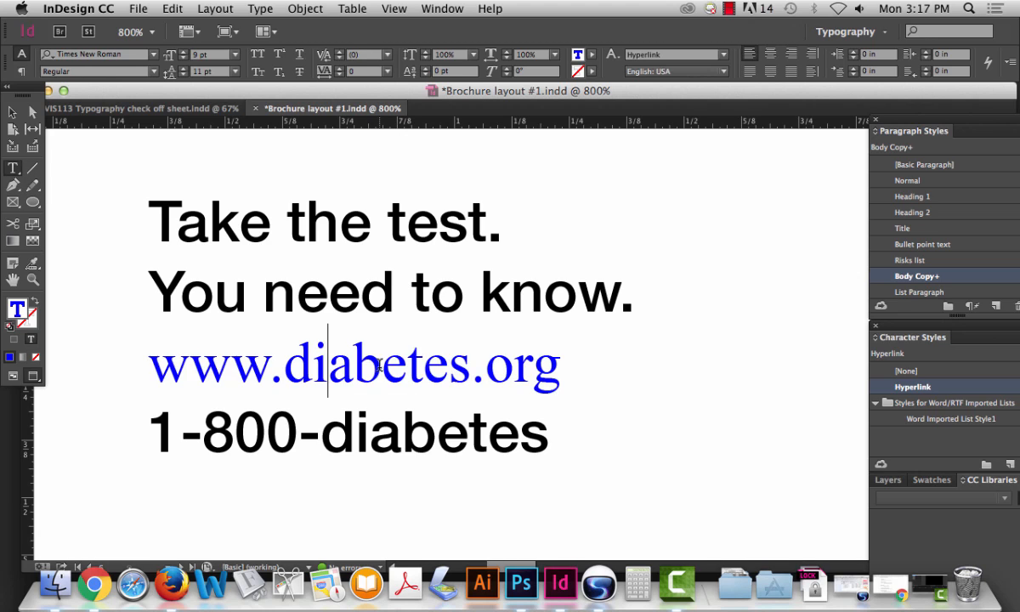
{"action": "triple_click", "coordinate": [356, 343]}
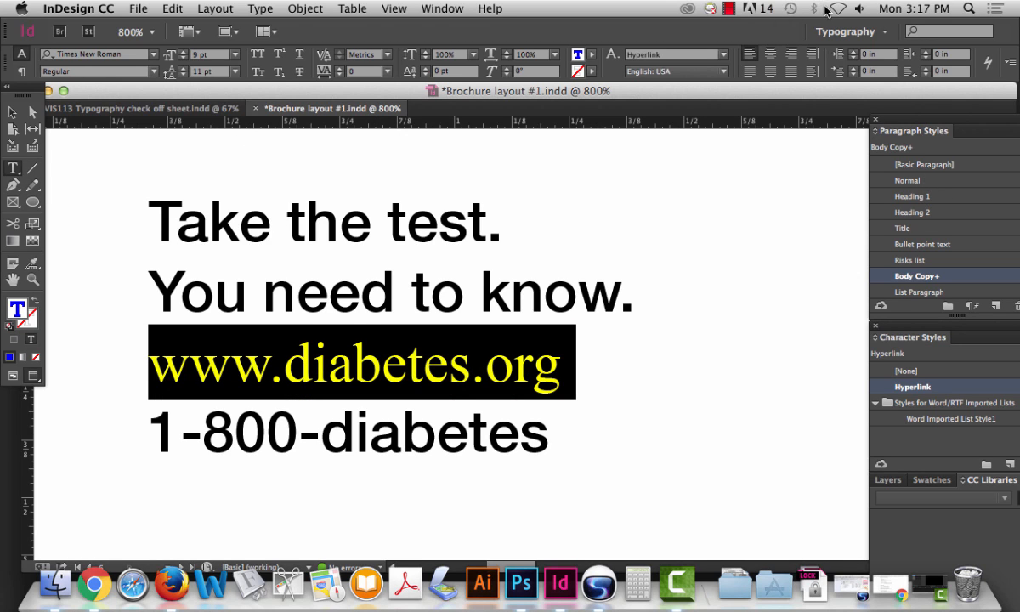
{"action": "left_click", "coordinate": [593, 54]}
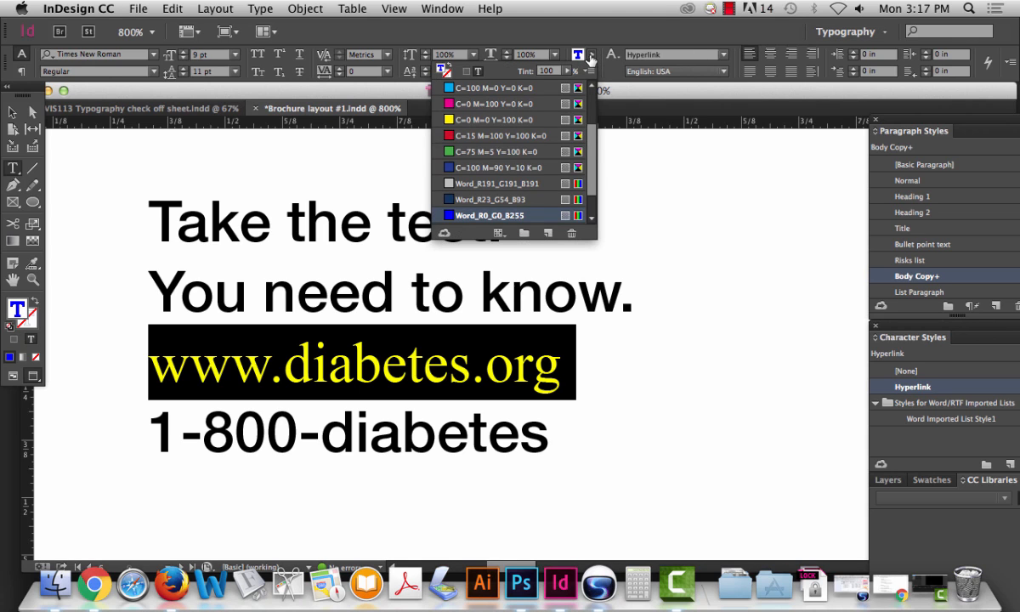
{"action": "left_click", "coordinate": [500, 167]}
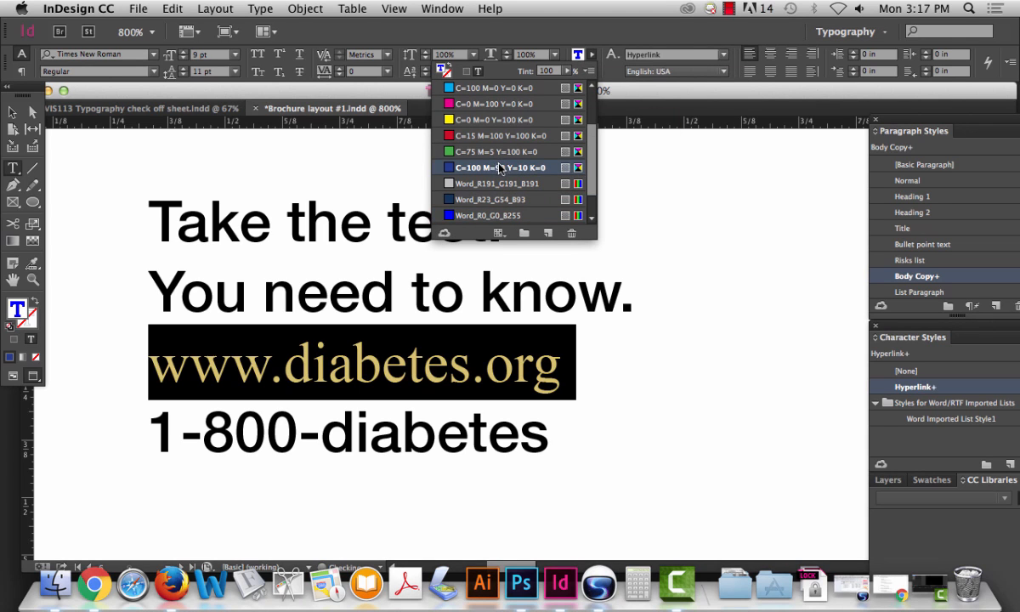
{"action": "left_click", "coordinate": [554, 54]}
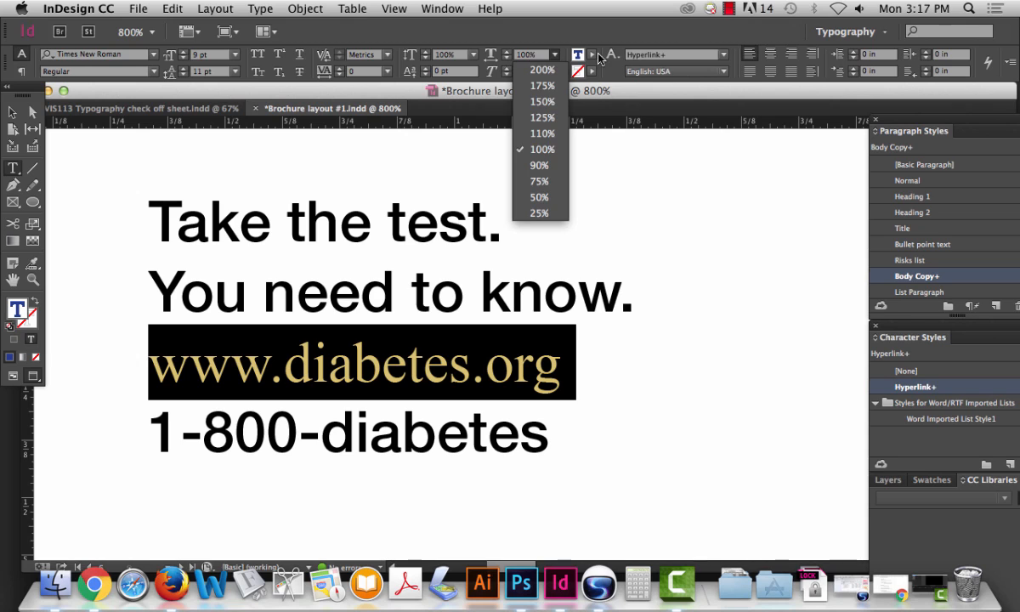
{"action": "left_click", "coordinate": [554, 55]}
{"action": "left_click", "coordinate": [593, 54]}
{"action": "left_click", "coordinate": [467, 136]}
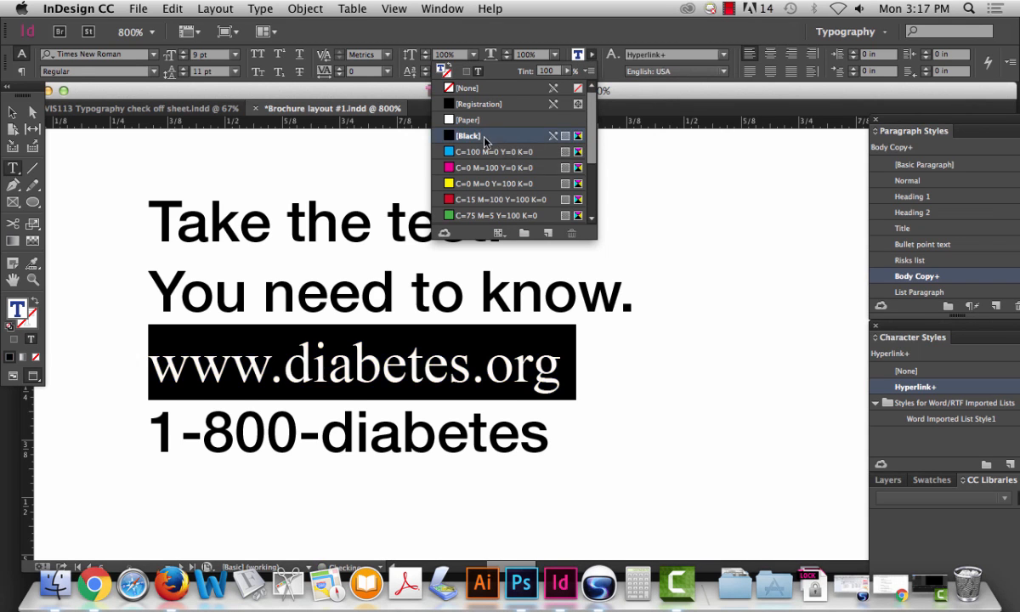
{"action": "left_click", "coordinate": [444, 355]}
{"action": "triple_click", "coordinate": [337, 351]}
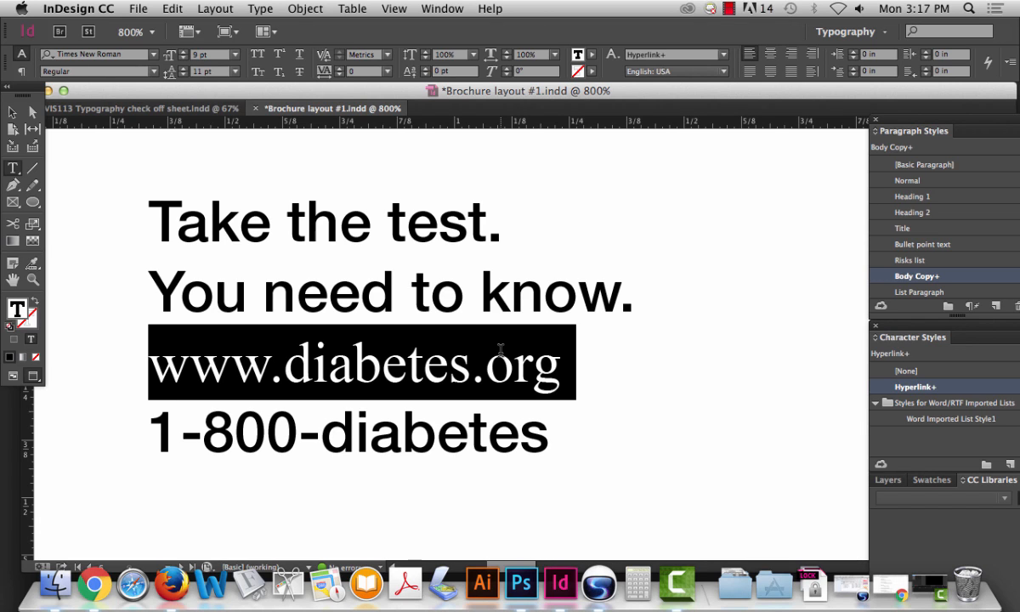
{"action": "triple_click", "coordinate": [468, 361]}
{"action": "left_click", "coordinate": [419, 342]}
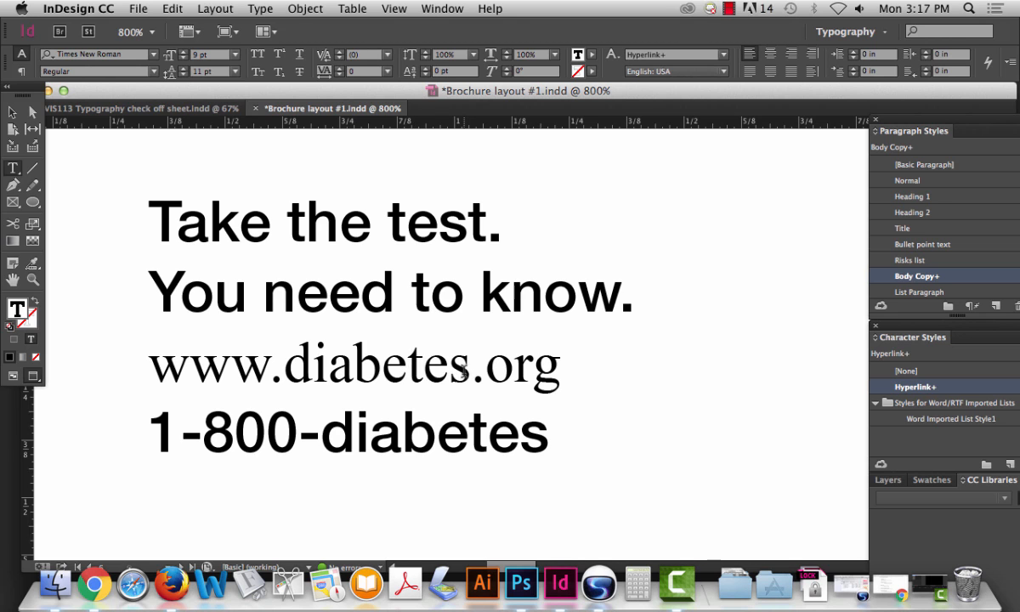
{"action": "triple_click", "coordinate": [435, 348]}
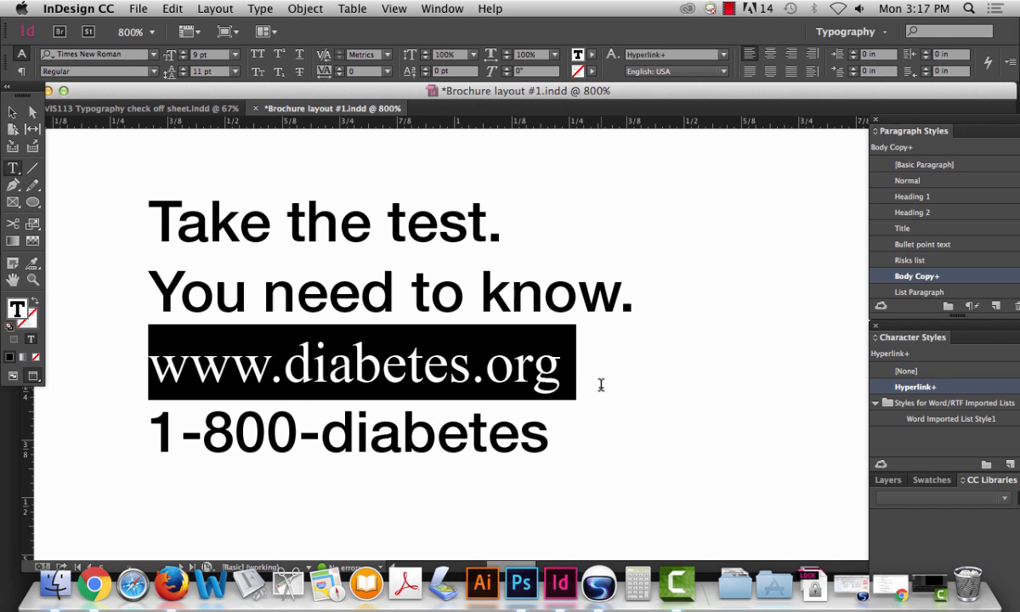
{"action": "key", "text": "super+0"}
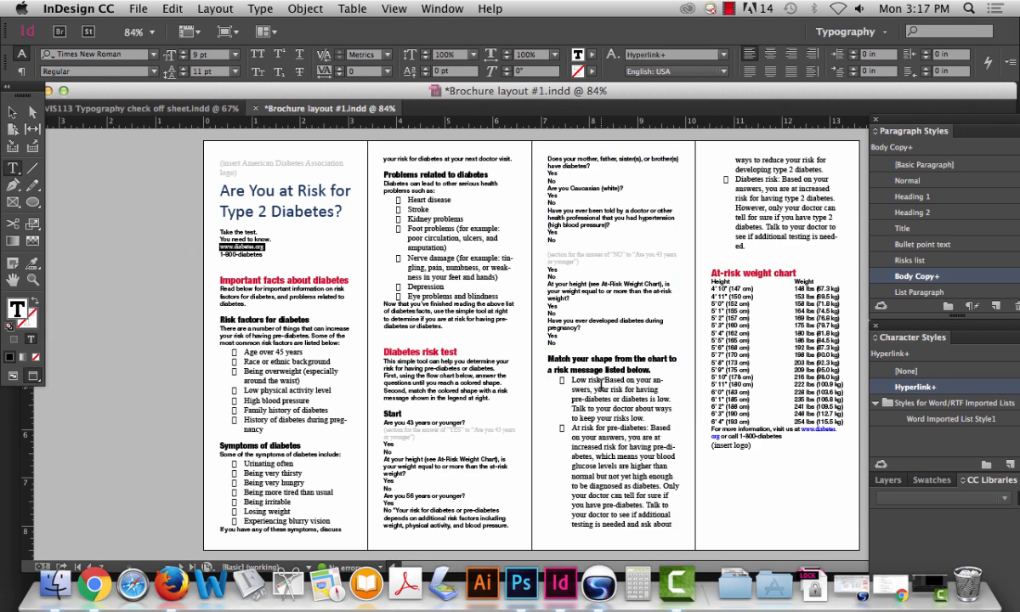
{"action": "left_click", "coordinate": [32, 279]}
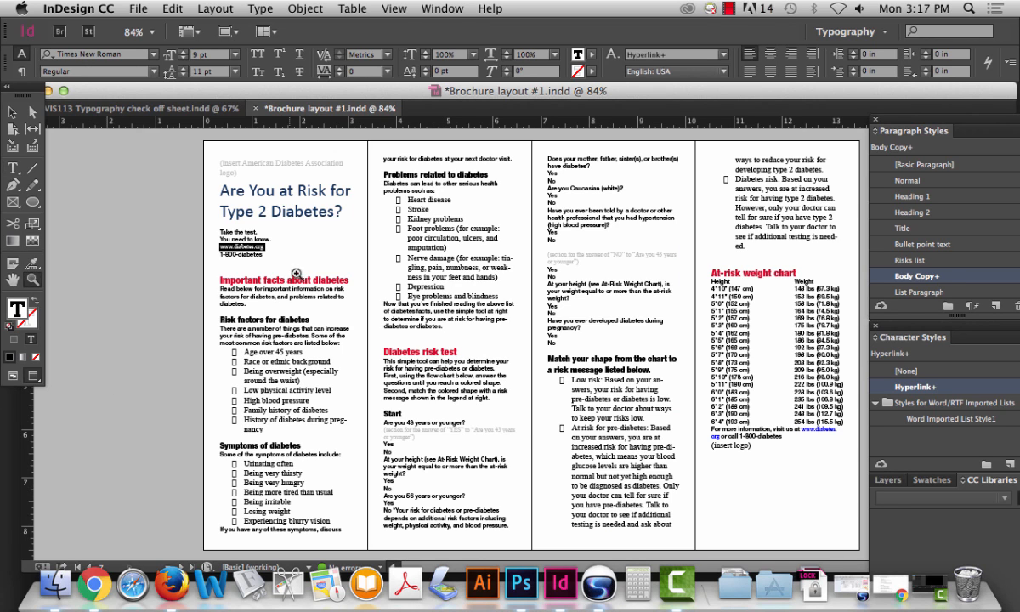
{"action": "left_click_drag", "start_coordinate": [183, 194], "coordinate": [368, 315]}
{"action": "left_click_drag", "start_coordinate": [199, 178], "coordinate": [523, 344]}
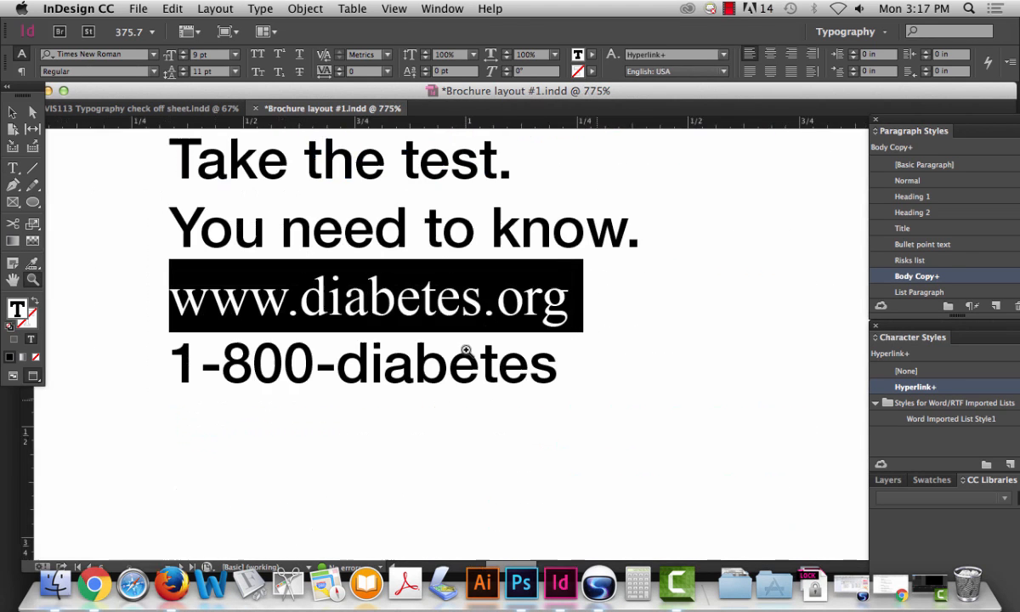
{"action": "left_click", "coordinate": [13, 168]}
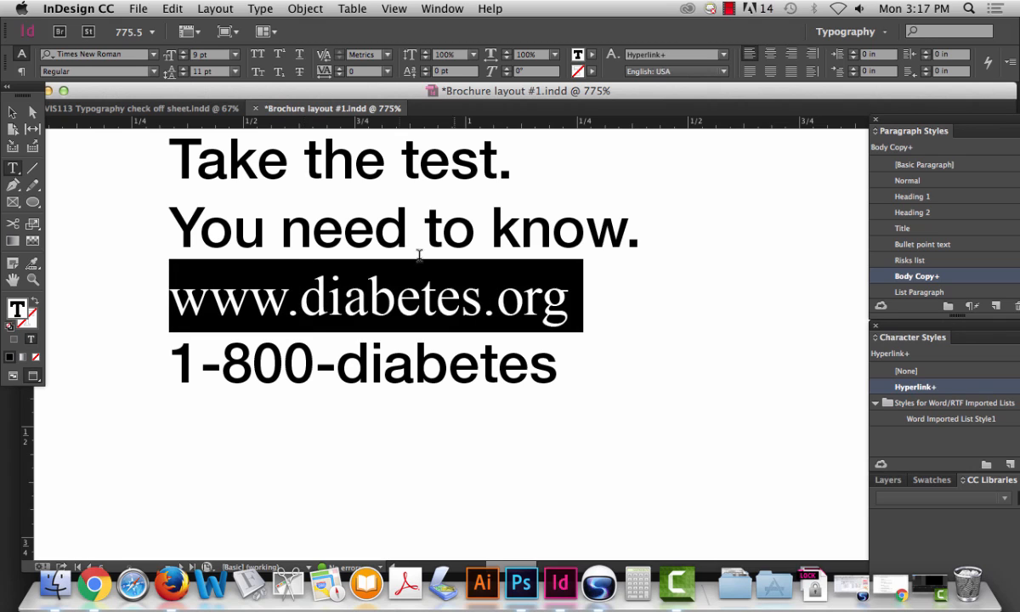
{"action": "left_click", "coordinate": [302, 58]}
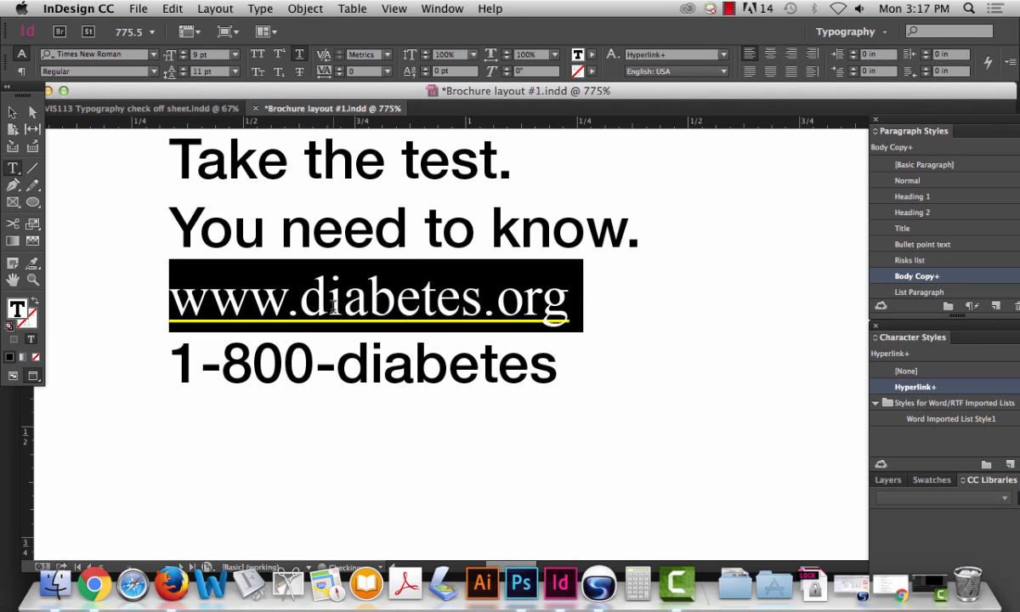
{"action": "triple_click", "coordinate": [337, 298]}
{"action": "left_click", "coordinate": [21, 56]}
{"action": "left_click", "coordinate": [300, 55]}
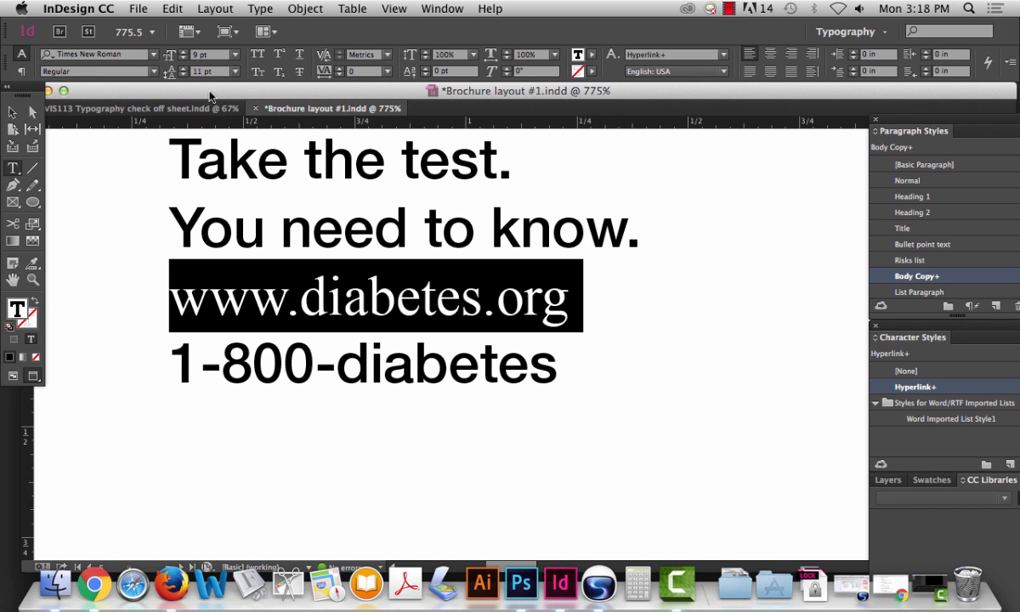
{"action": "left_click", "coordinate": [11, 112]}
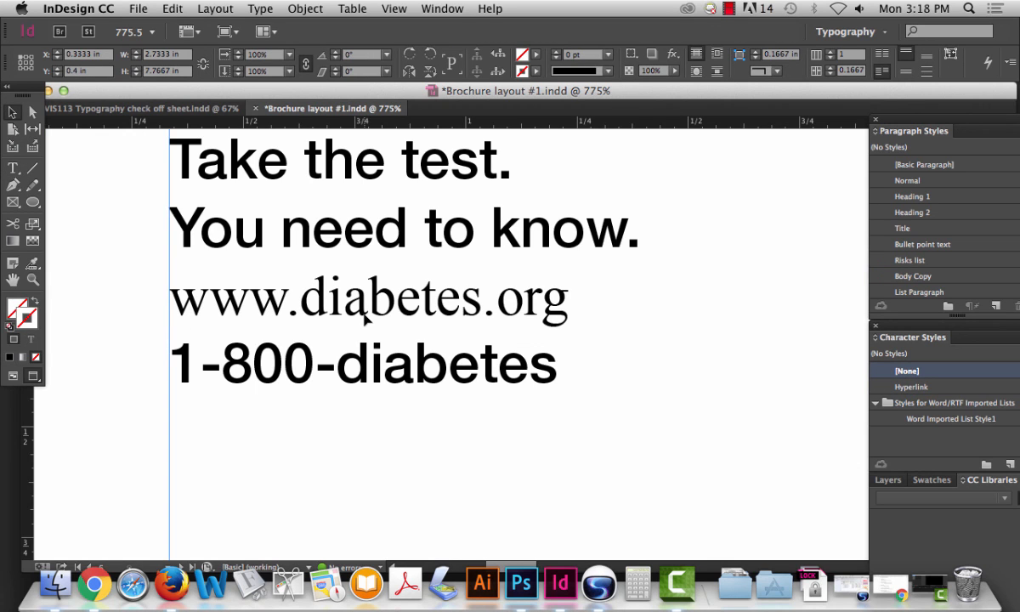
{"action": "key", "text": "super+0"}
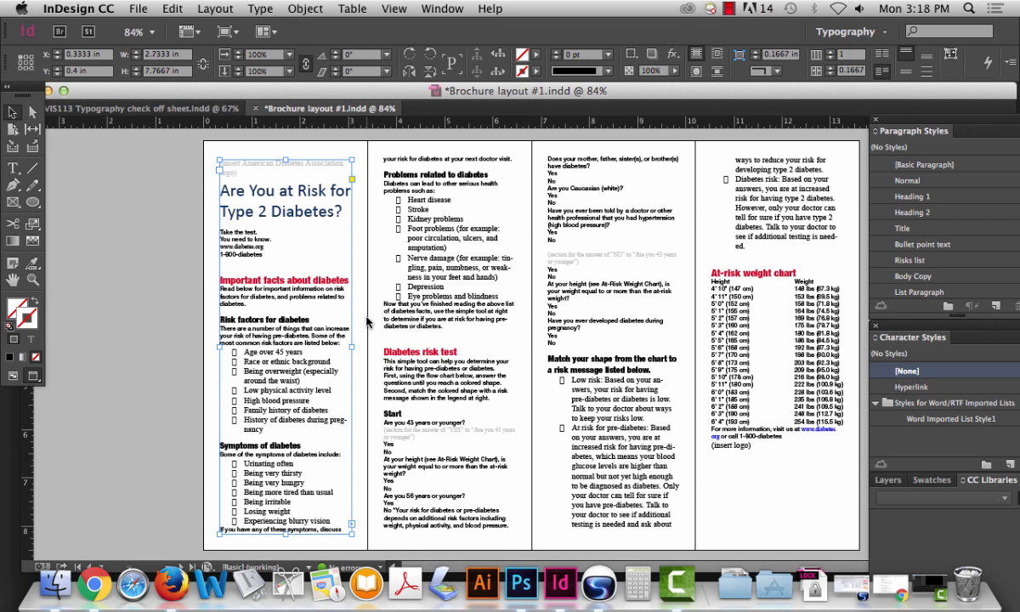
{"action": "left_click", "coordinate": [32, 281]}
{"action": "left_click_drag", "start_coordinate": [707, 416], "coordinate": [842, 479]}
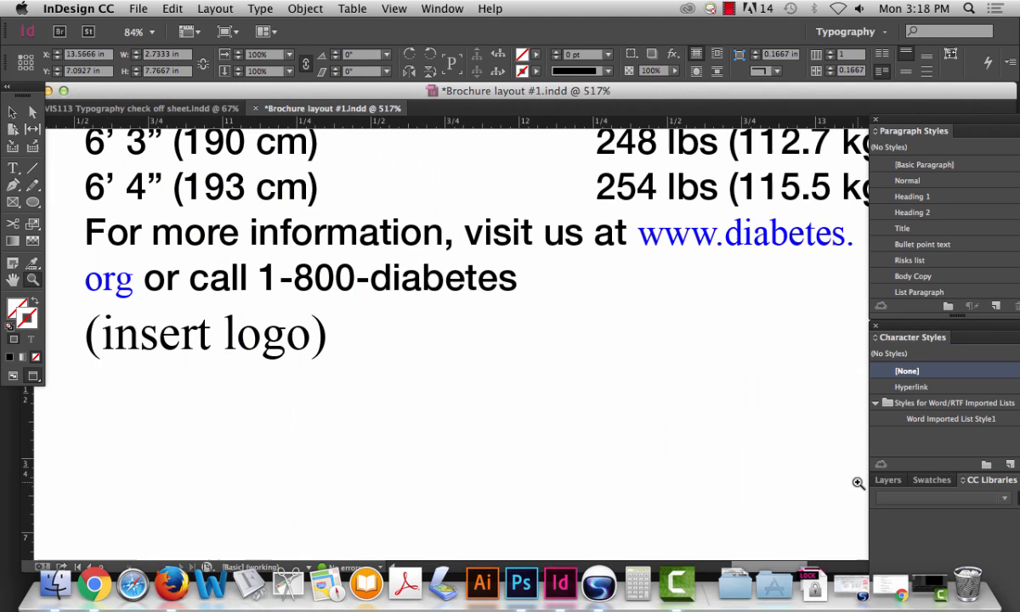
{"action": "left_click", "coordinate": [13, 167]}
{"action": "left_click_drag", "start_coordinate": [640, 235], "coordinate": [136, 274]}
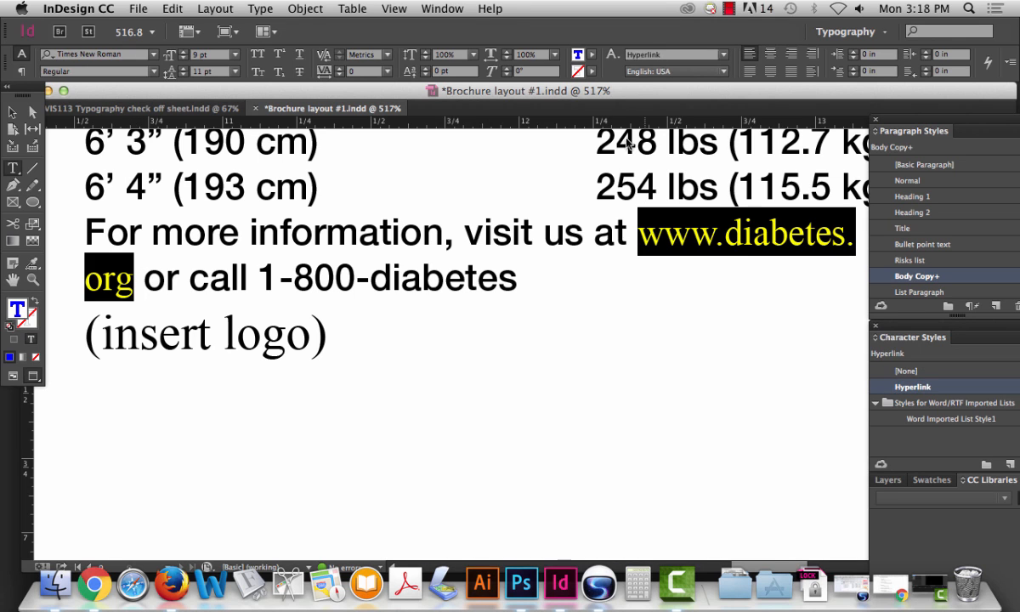
{"action": "left_click", "coordinate": [443, 9]}
{"action": "mouse_move", "coordinate": [480, 153]}
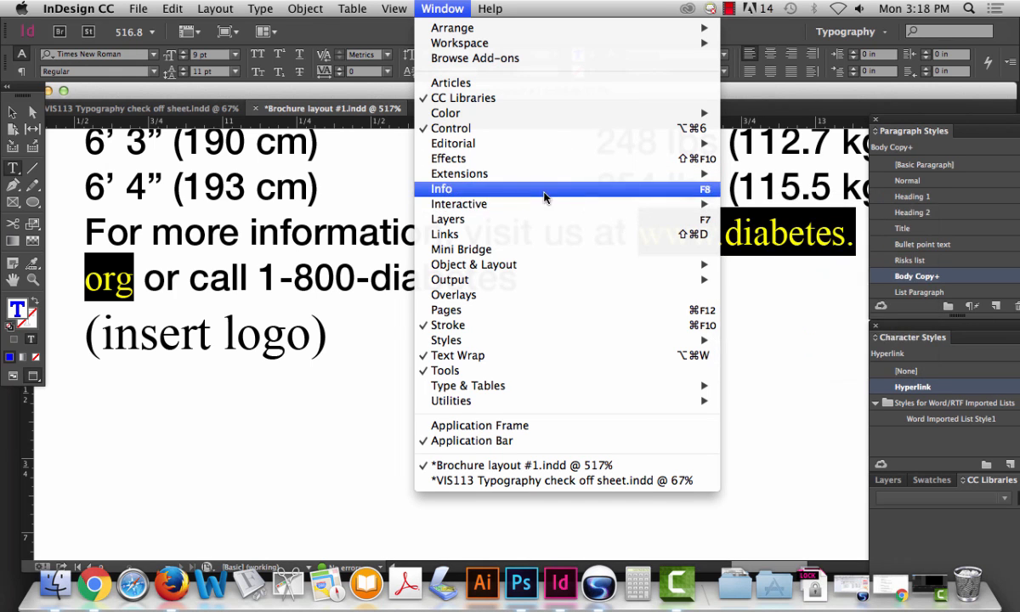
{"action": "mouse_move", "coordinate": [528, 208]}
{"action": "left_click", "coordinate": [779, 264]}
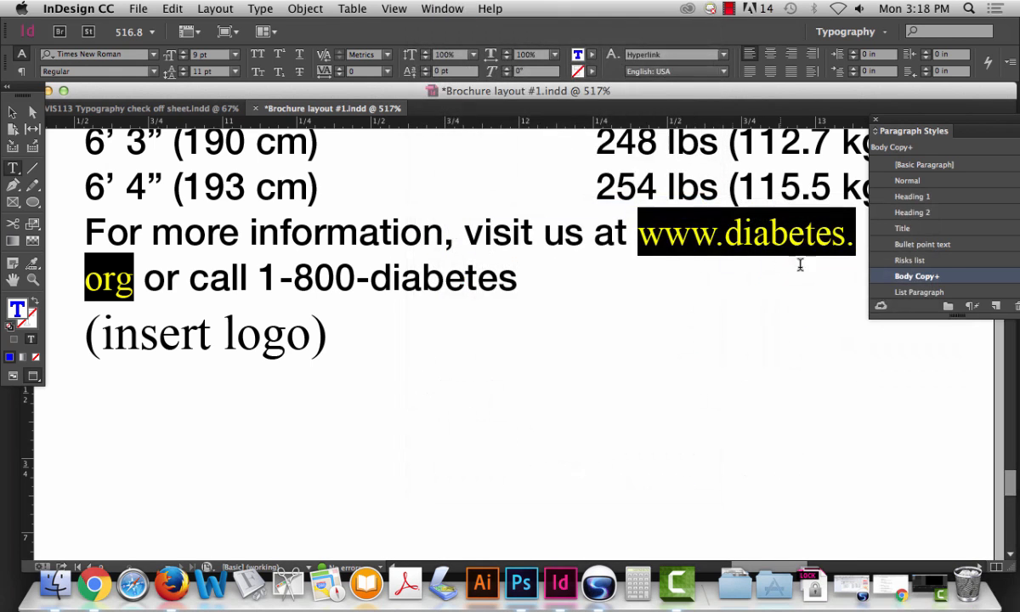
{"action": "left_click", "coordinate": [444, 8]}
{"action": "mouse_move", "coordinate": [476, 204]}
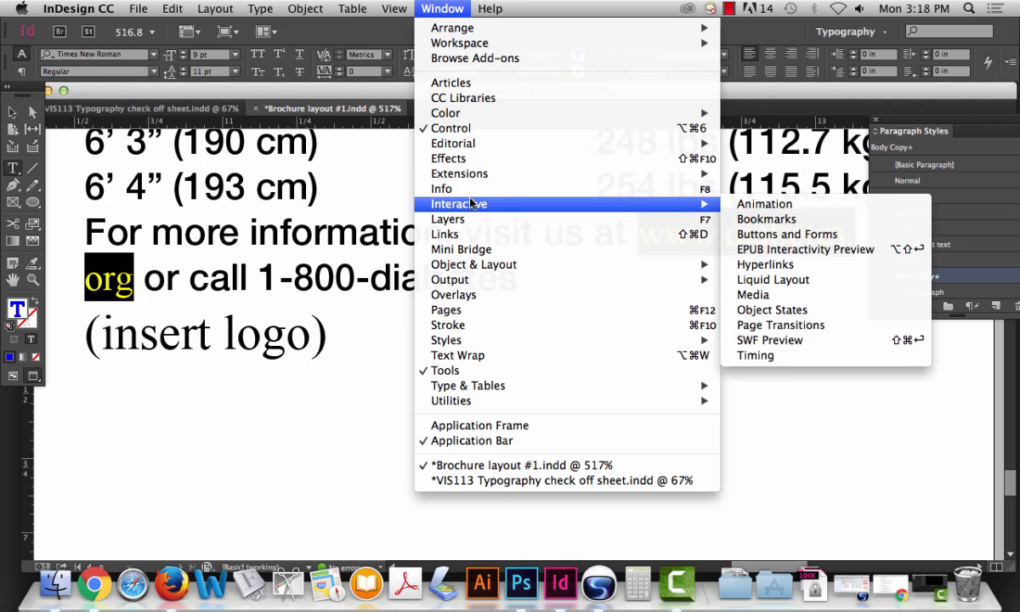
{"action": "left_click", "coordinate": [766, 255]}
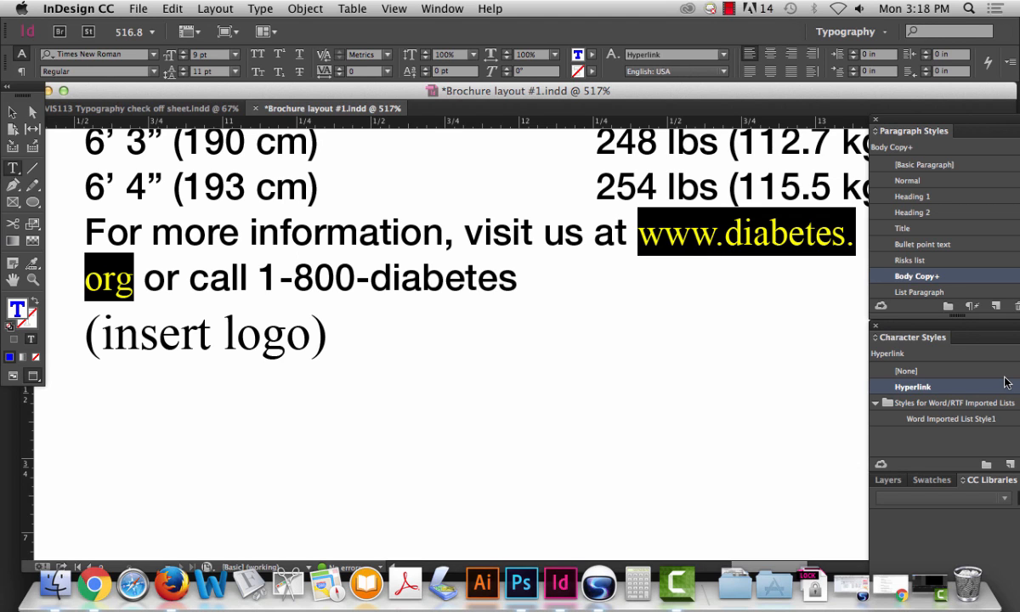
Step: Select both lines of the title Are You at Risk for Type 2 Diabetes? in the first column
{"action": "key", "text": "super+0"}
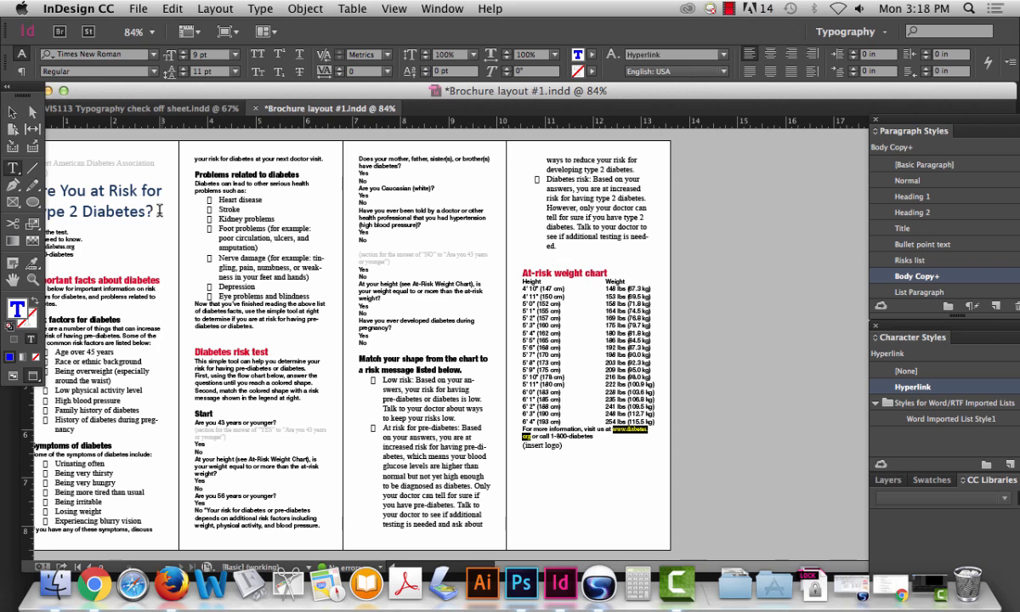
{"action": "left_click_drag", "start_coordinate": [159, 210], "coordinate": [43, 188]}
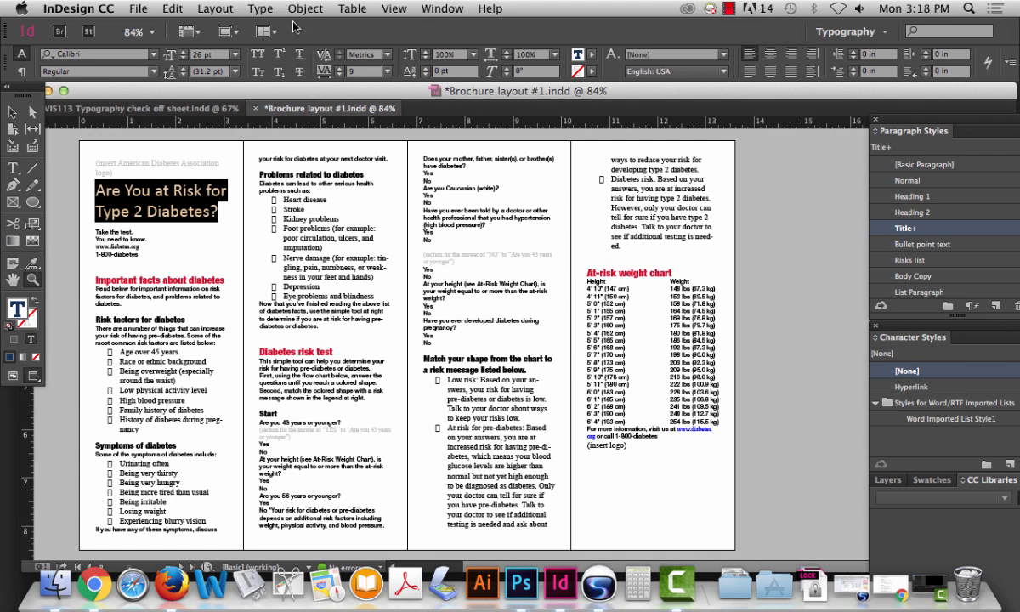
{"action": "left_click", "coordinate": [676, 586]}
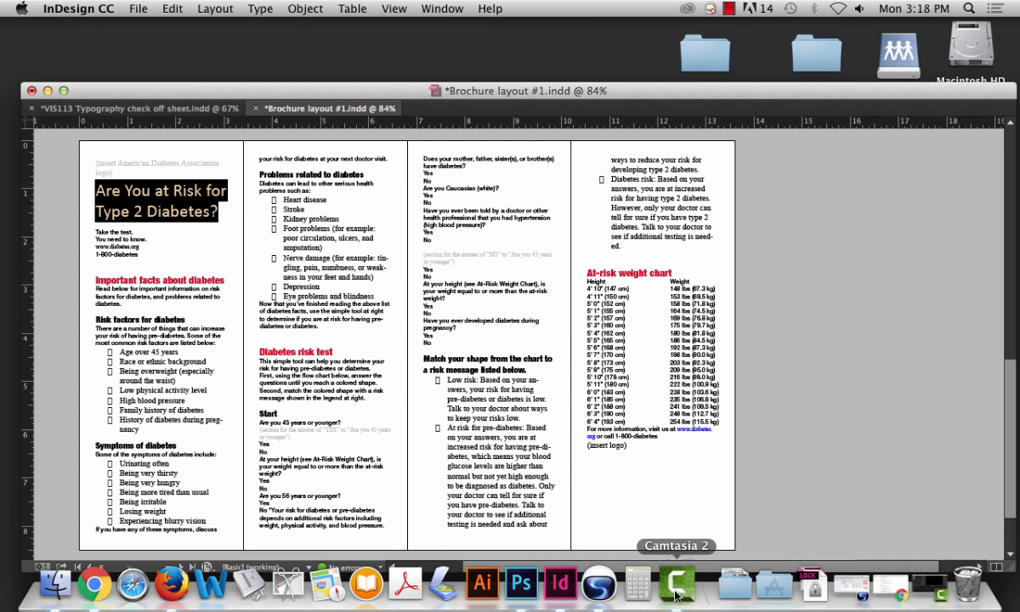